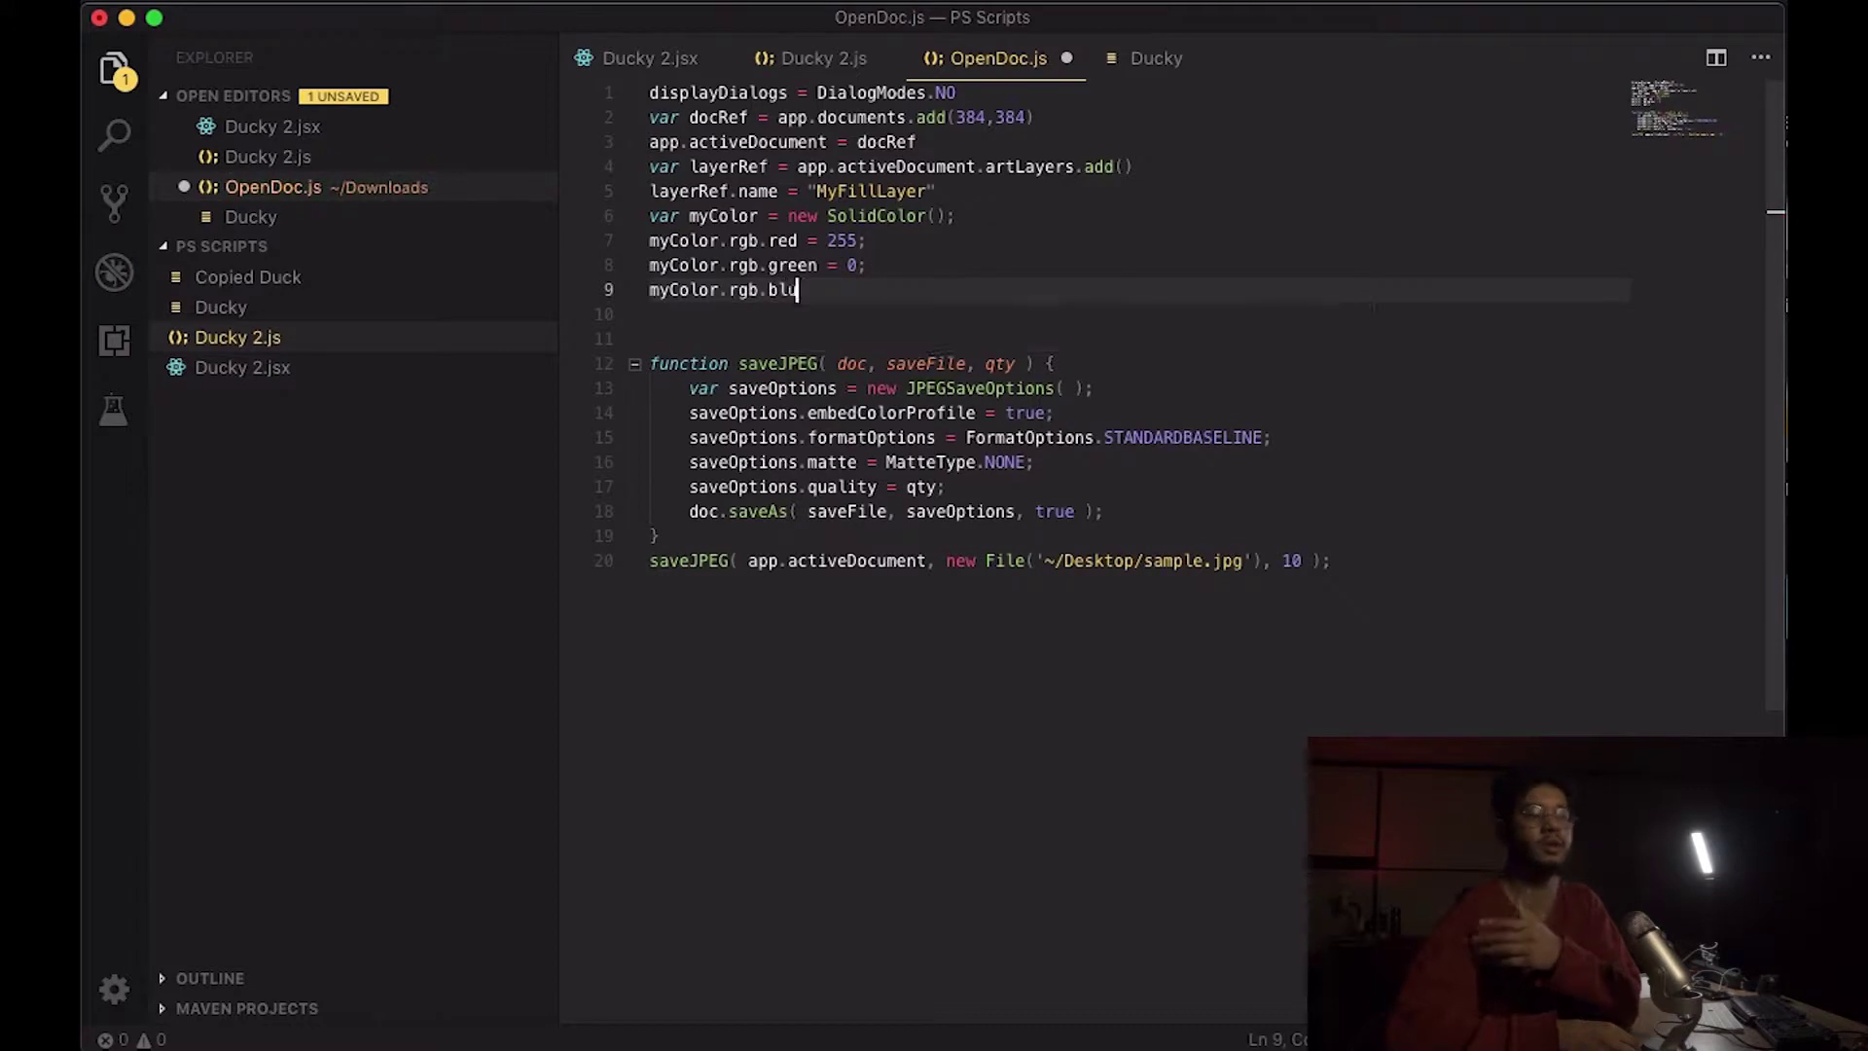
Complete the script line that sets the blue component of myColor to 0
type("0;")
key("Return")
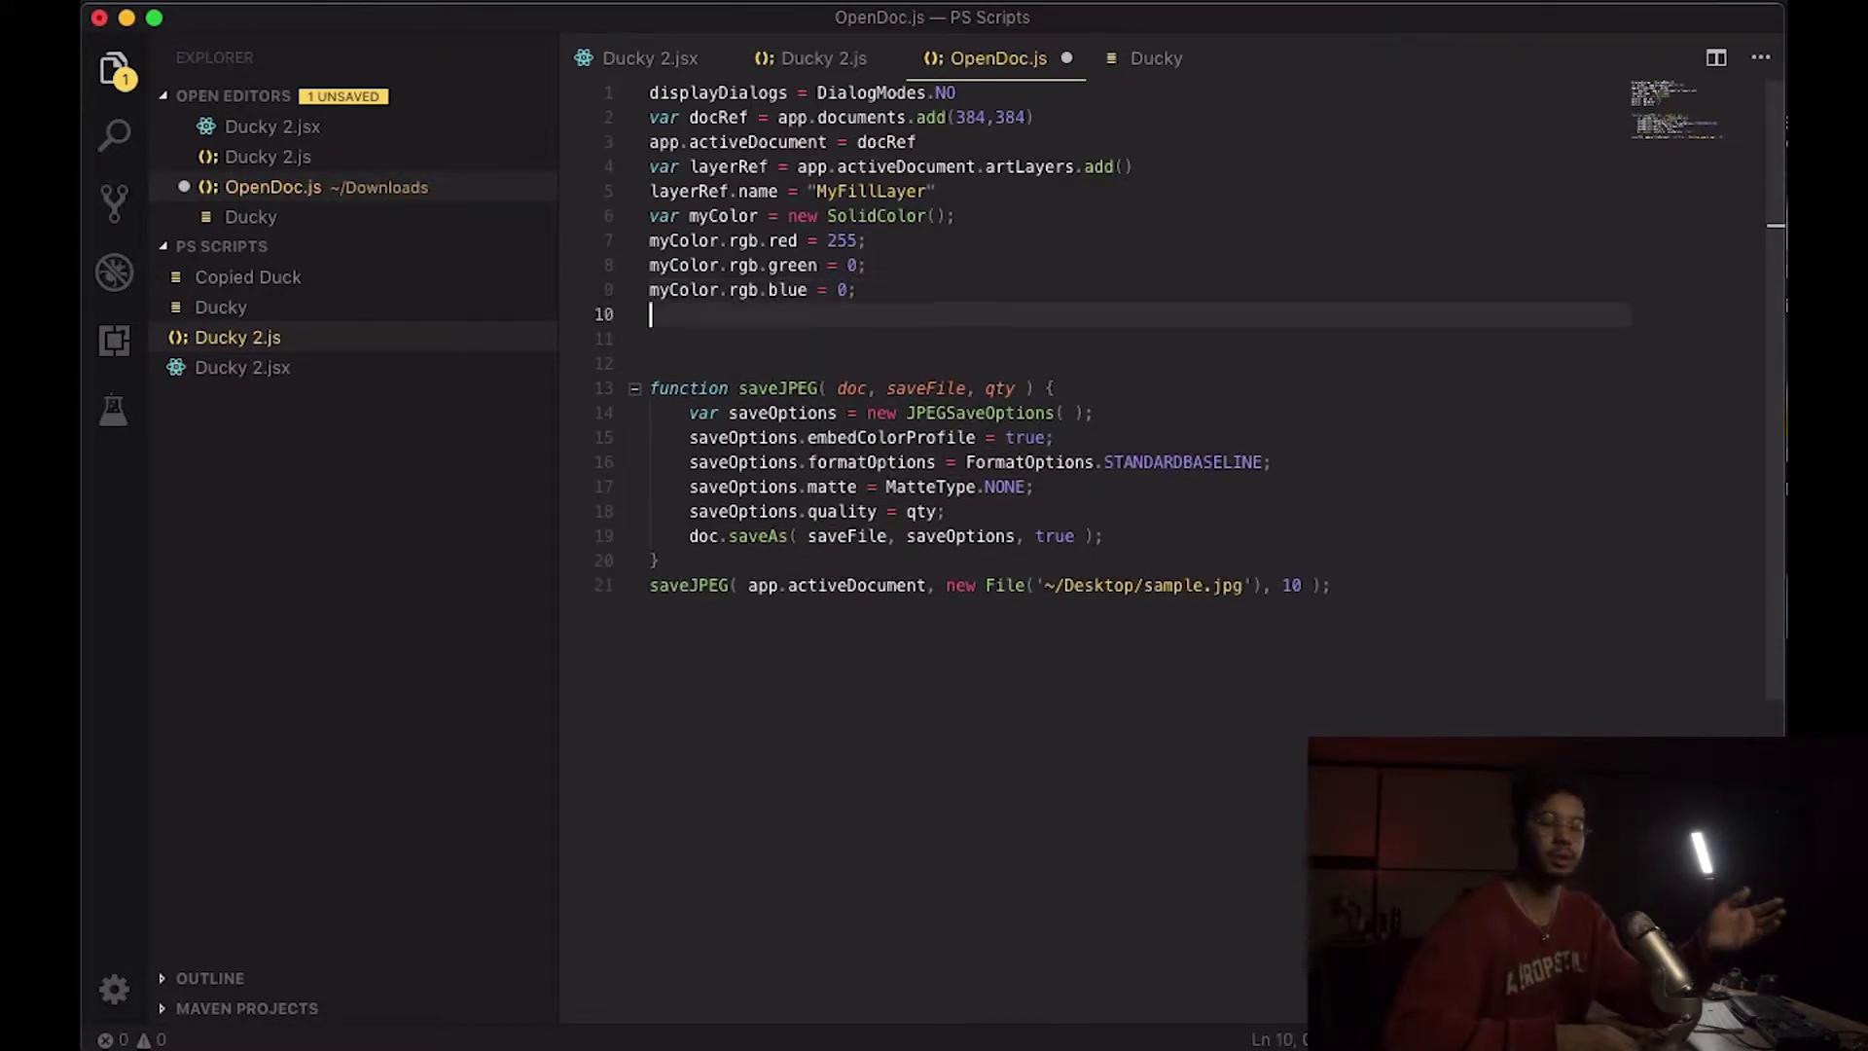
key("Return")
Add the line activeDocument.selection.fill(myColor) below the color definitions in OpenDoc.js
type("acti")
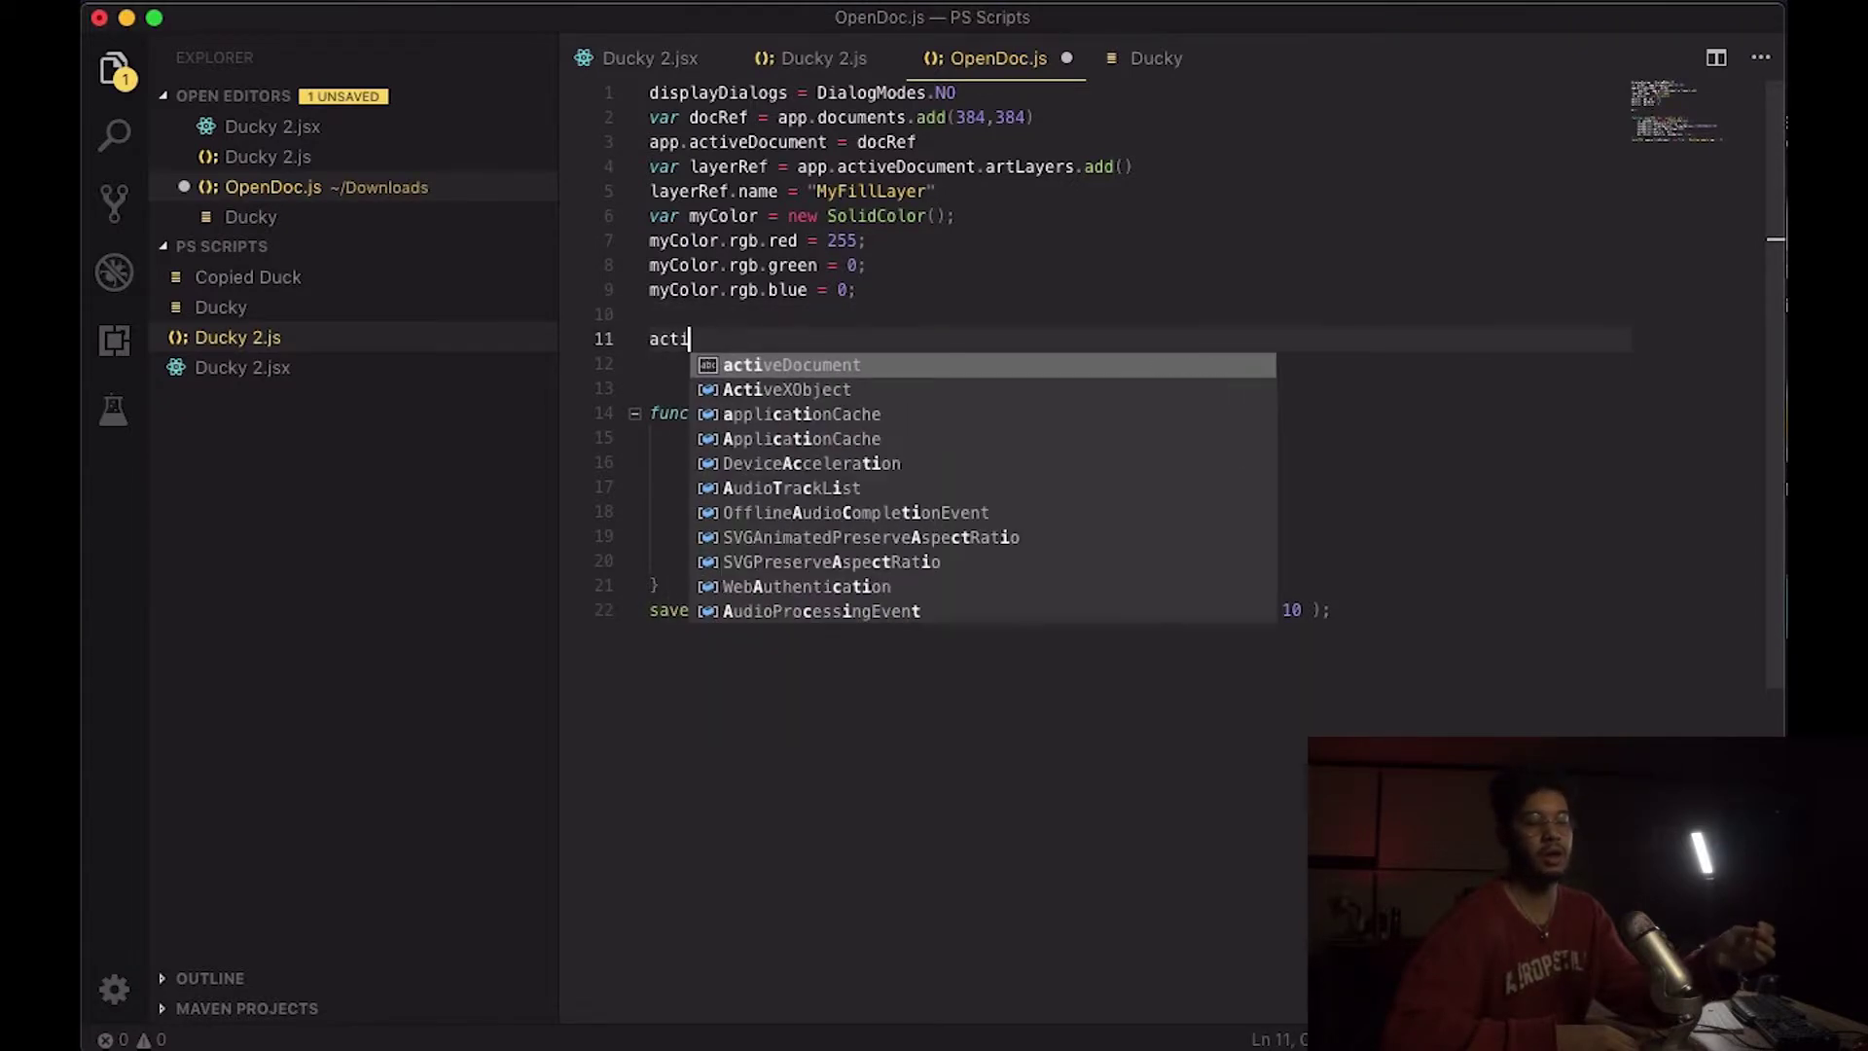
type("veDocument.select")
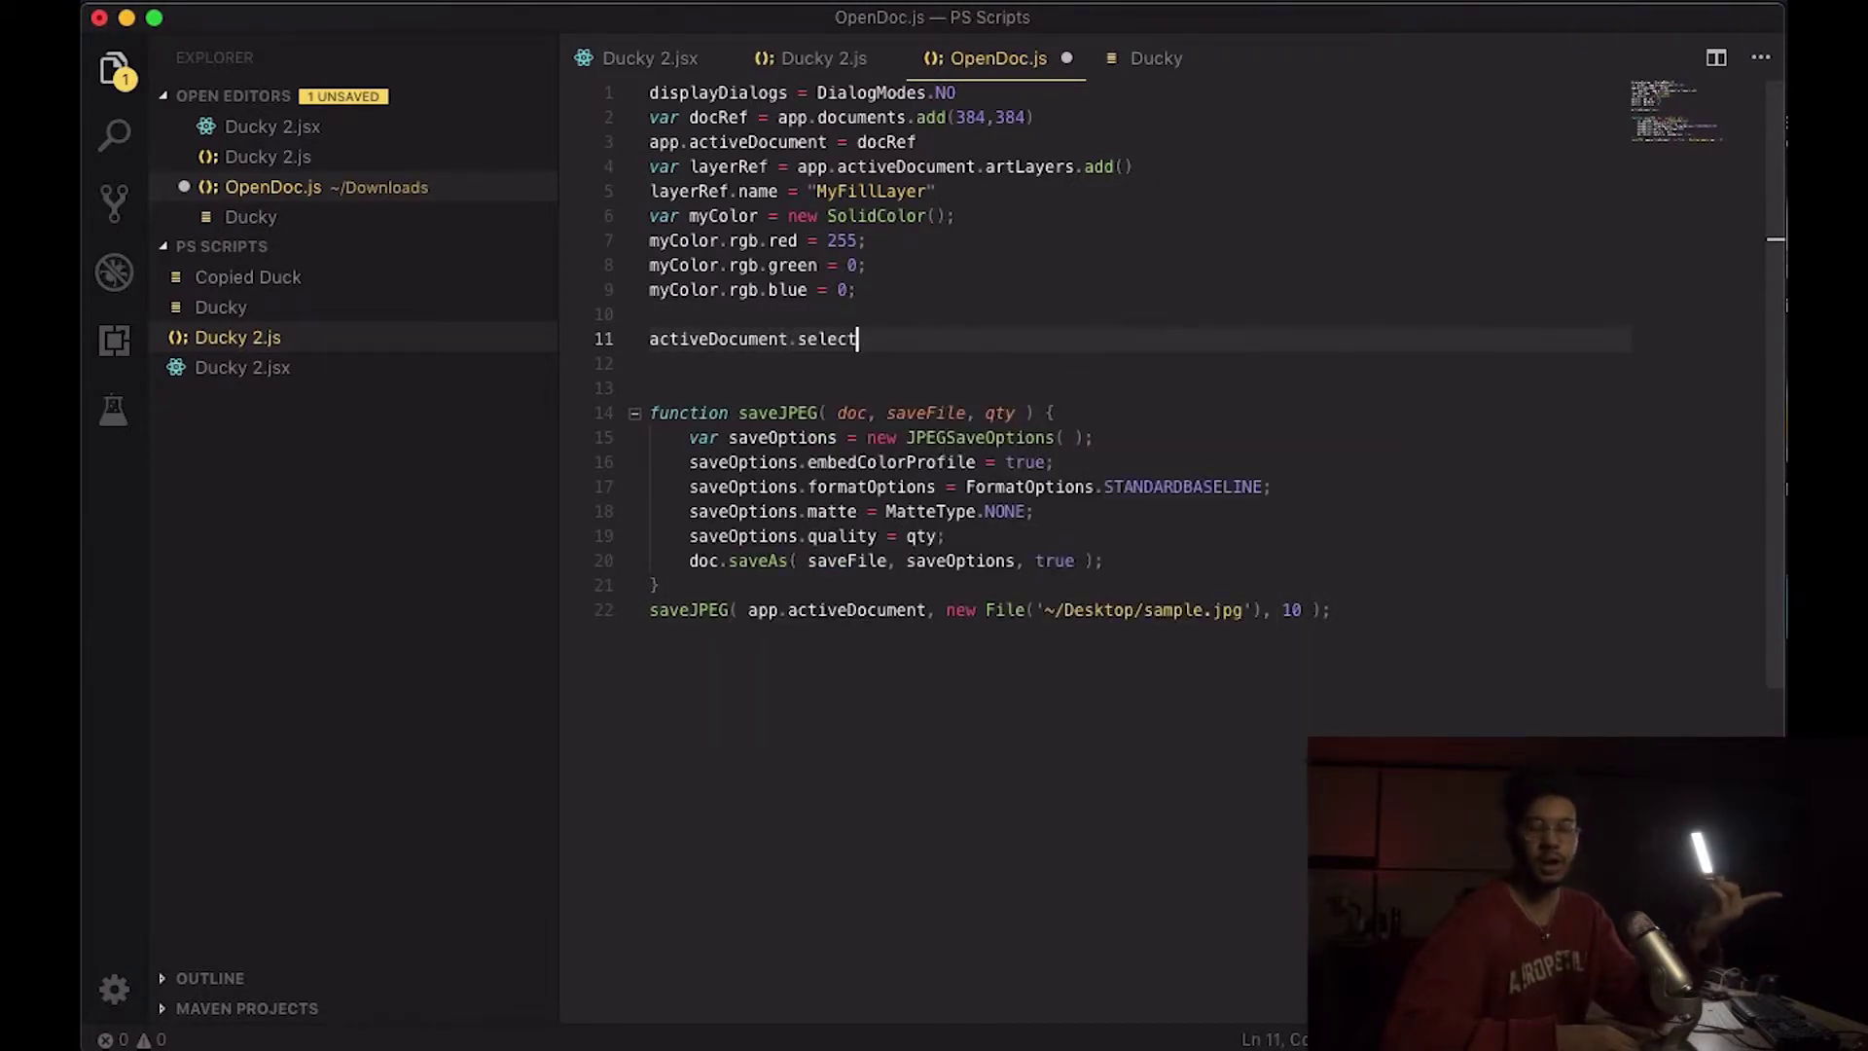
type("ion.filll")
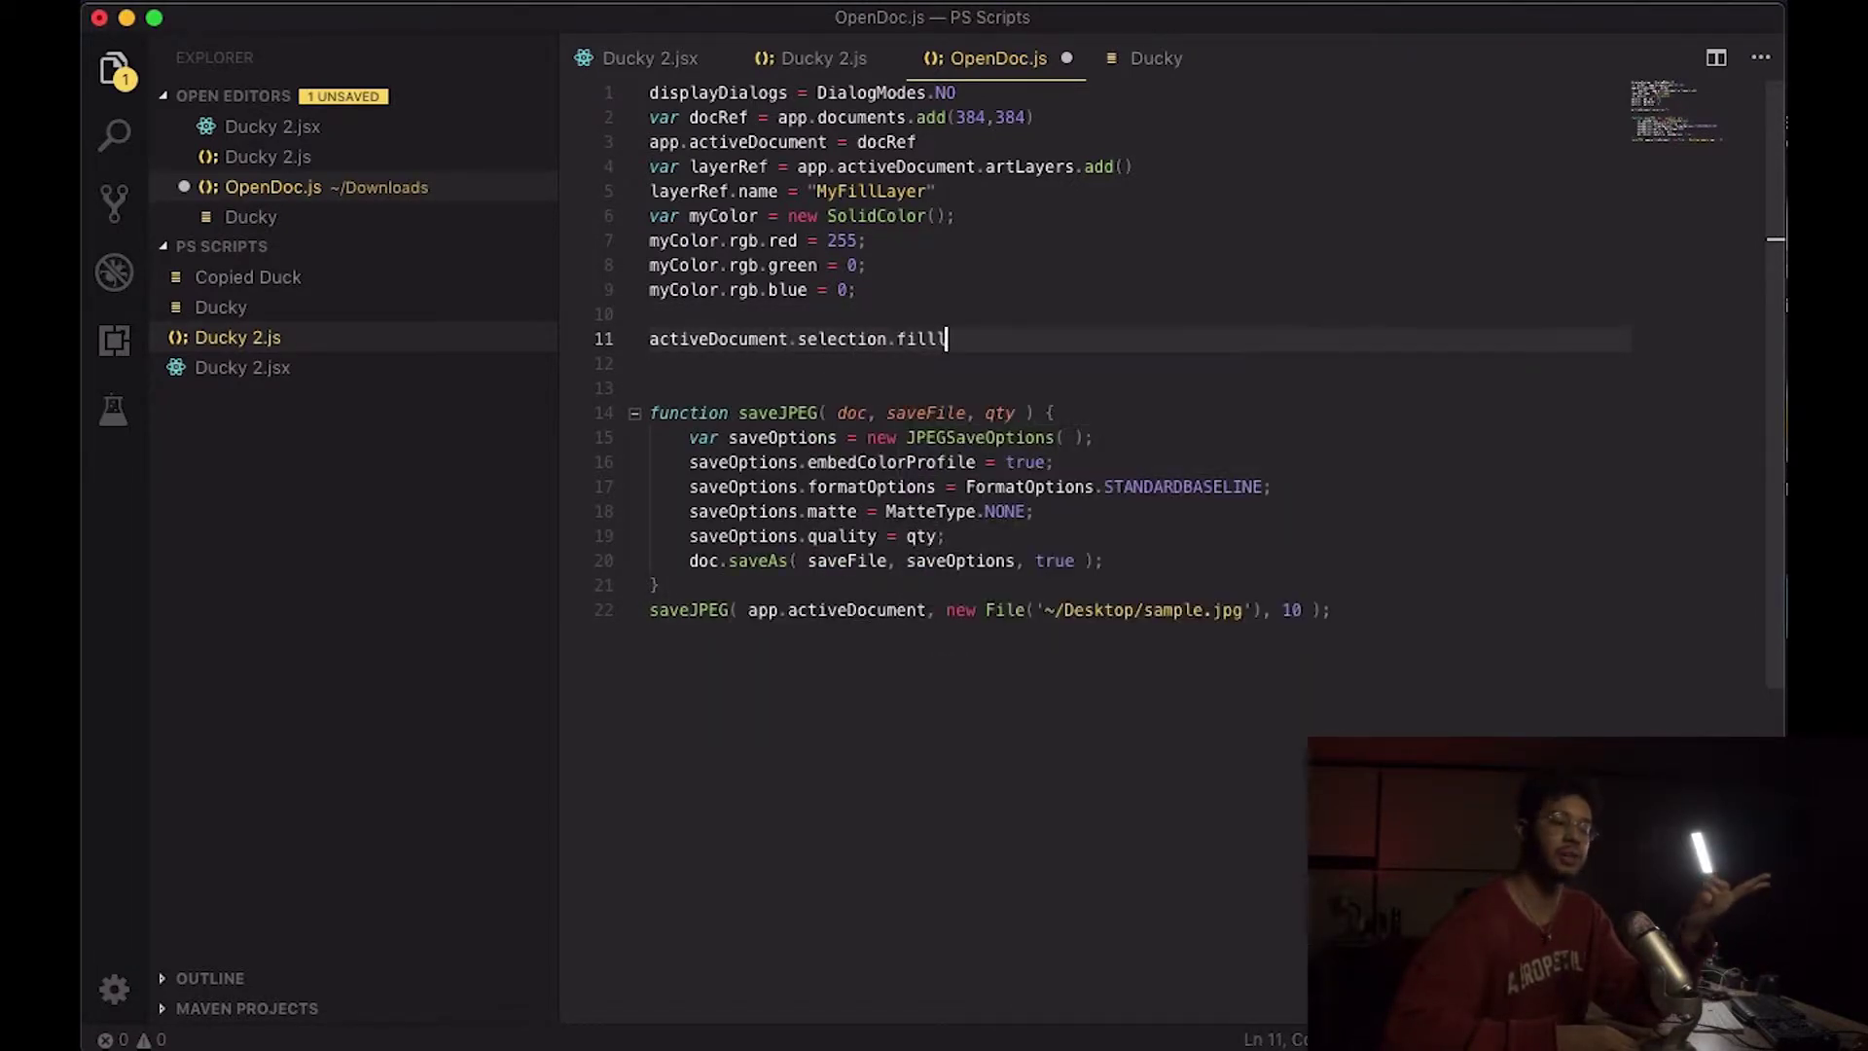
type("(myc")
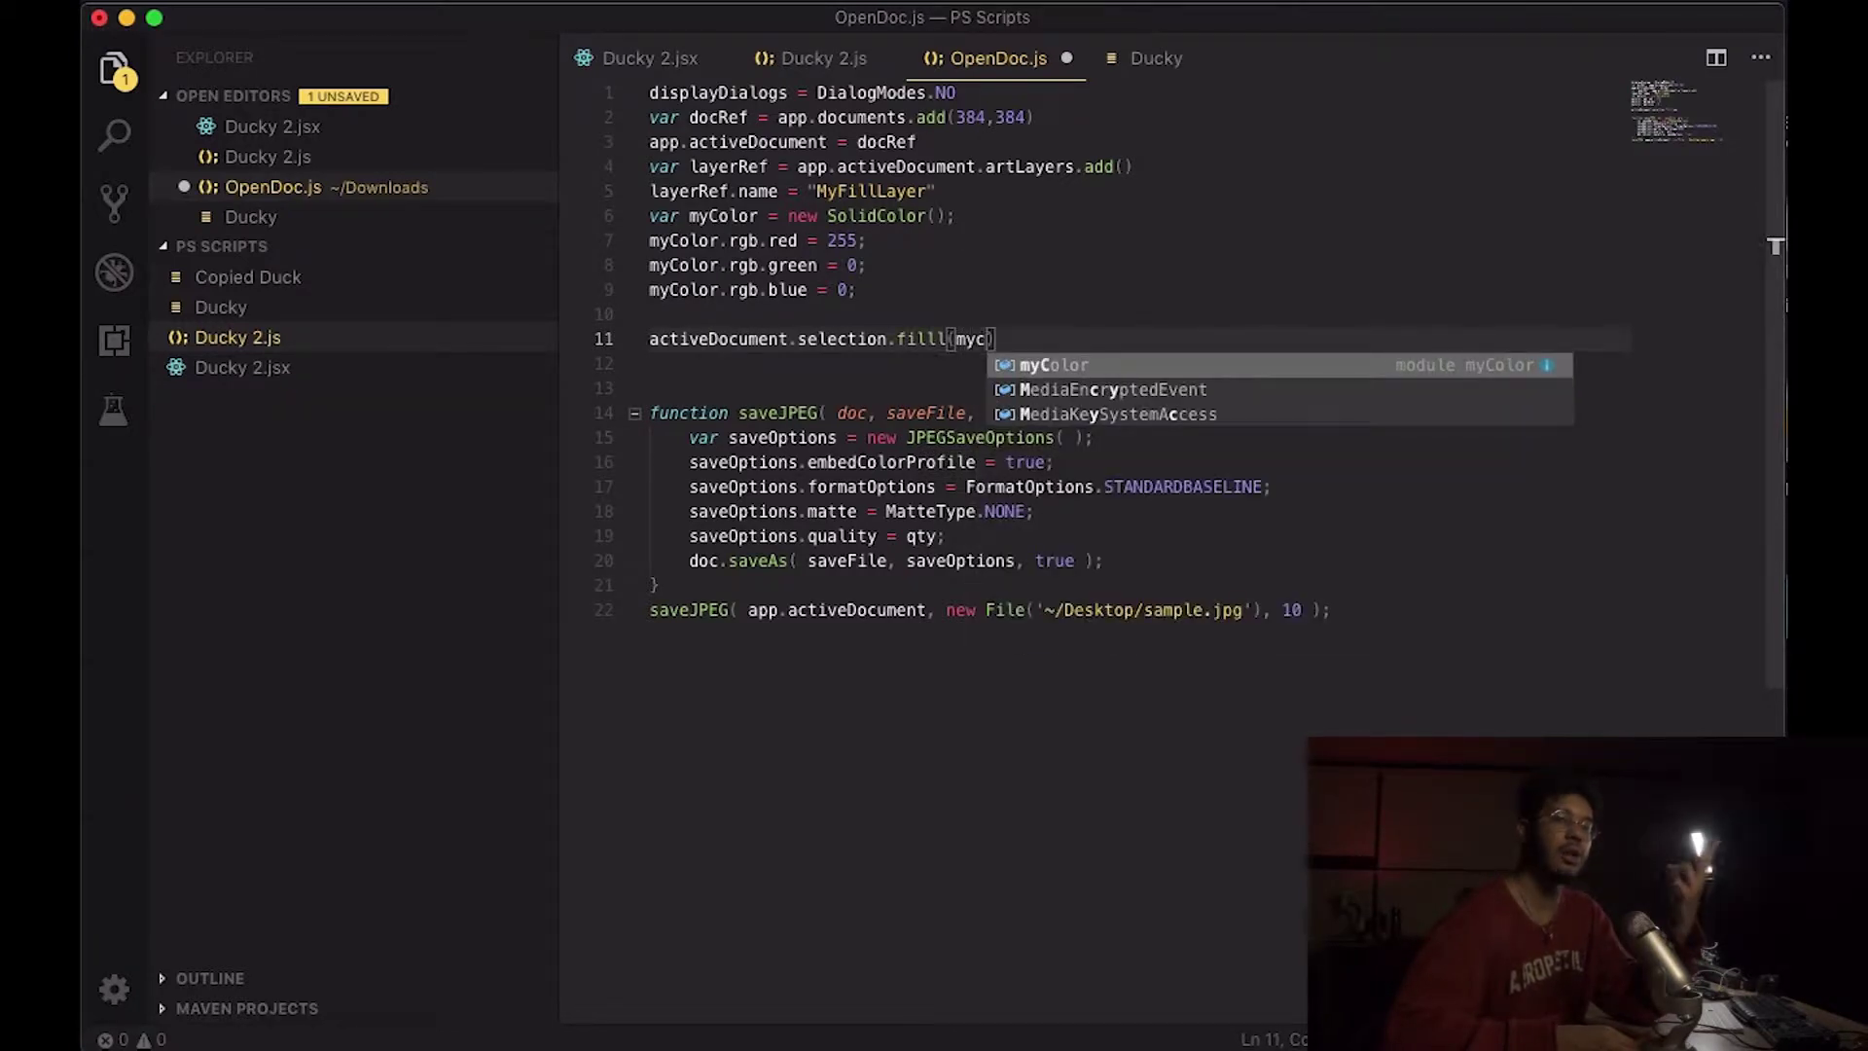
key("Left")
key("Left")
key("Left")
key("Left")
key("BackSpace")
key("Right")
key("Right")
key("Right")
key("Right")
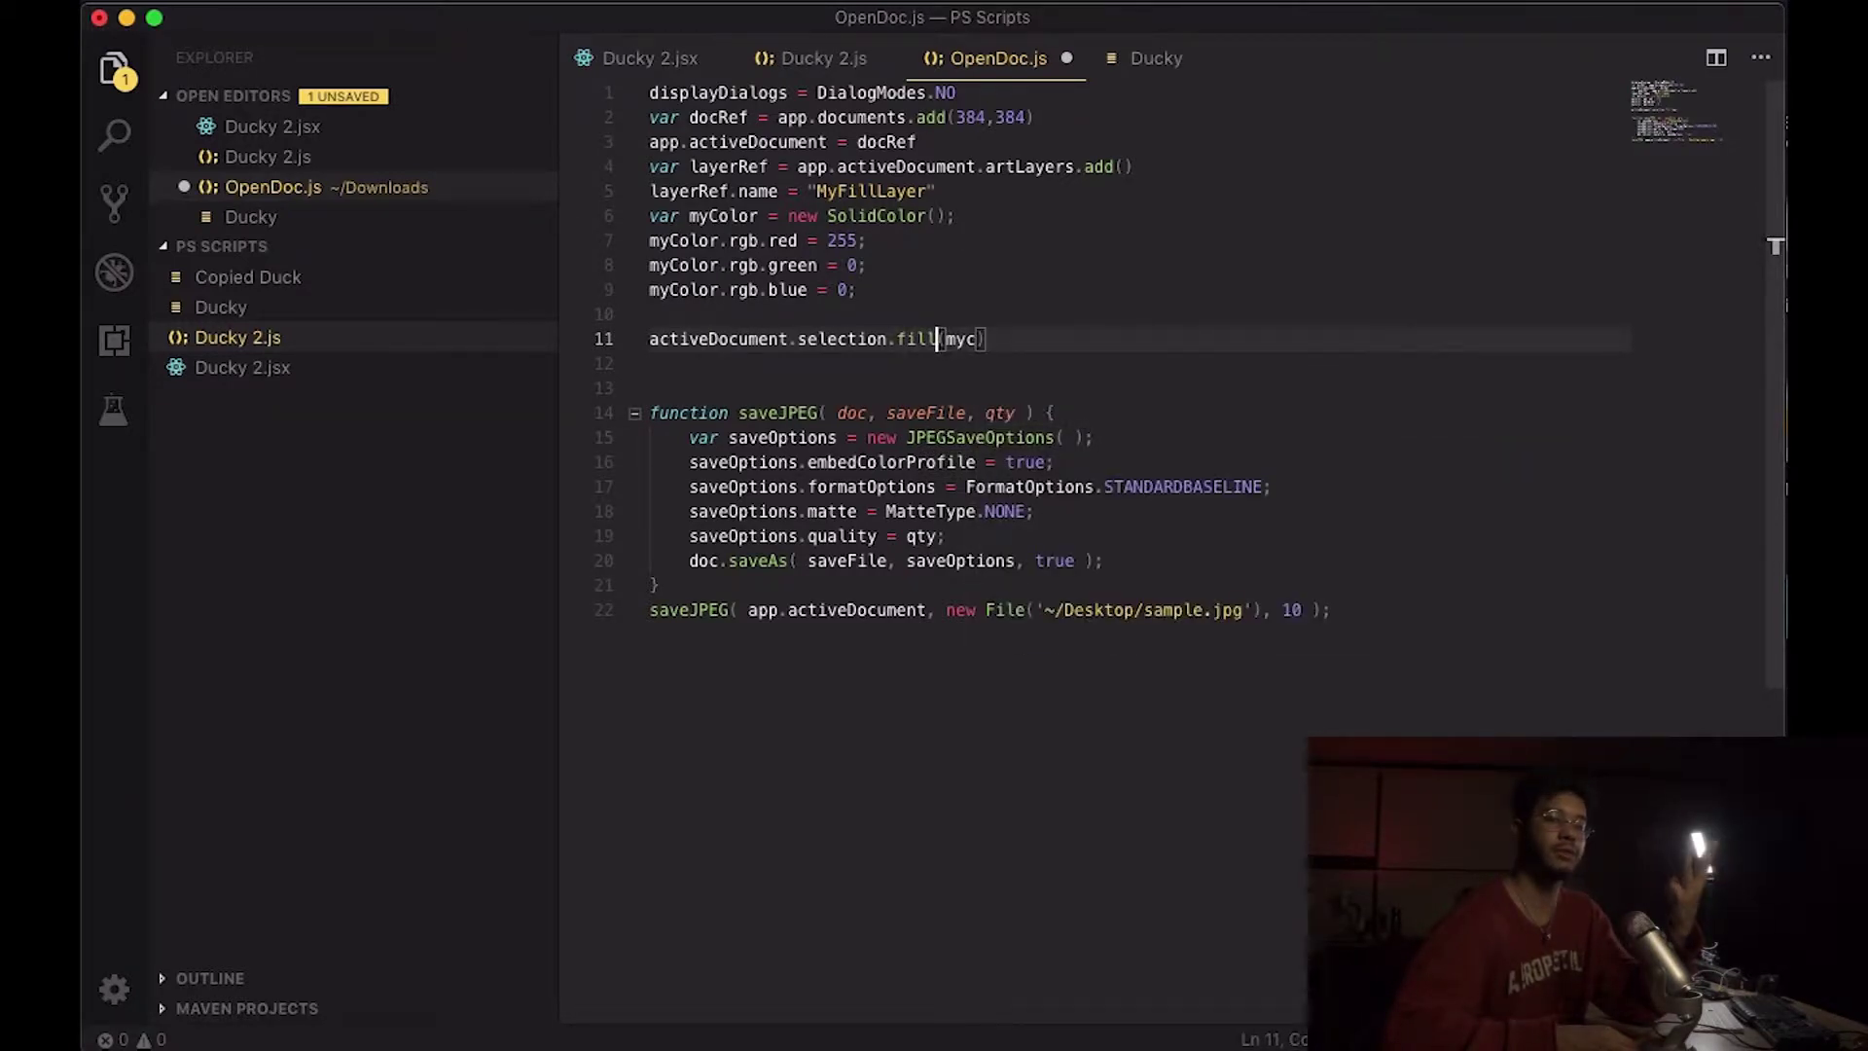
type("olor")
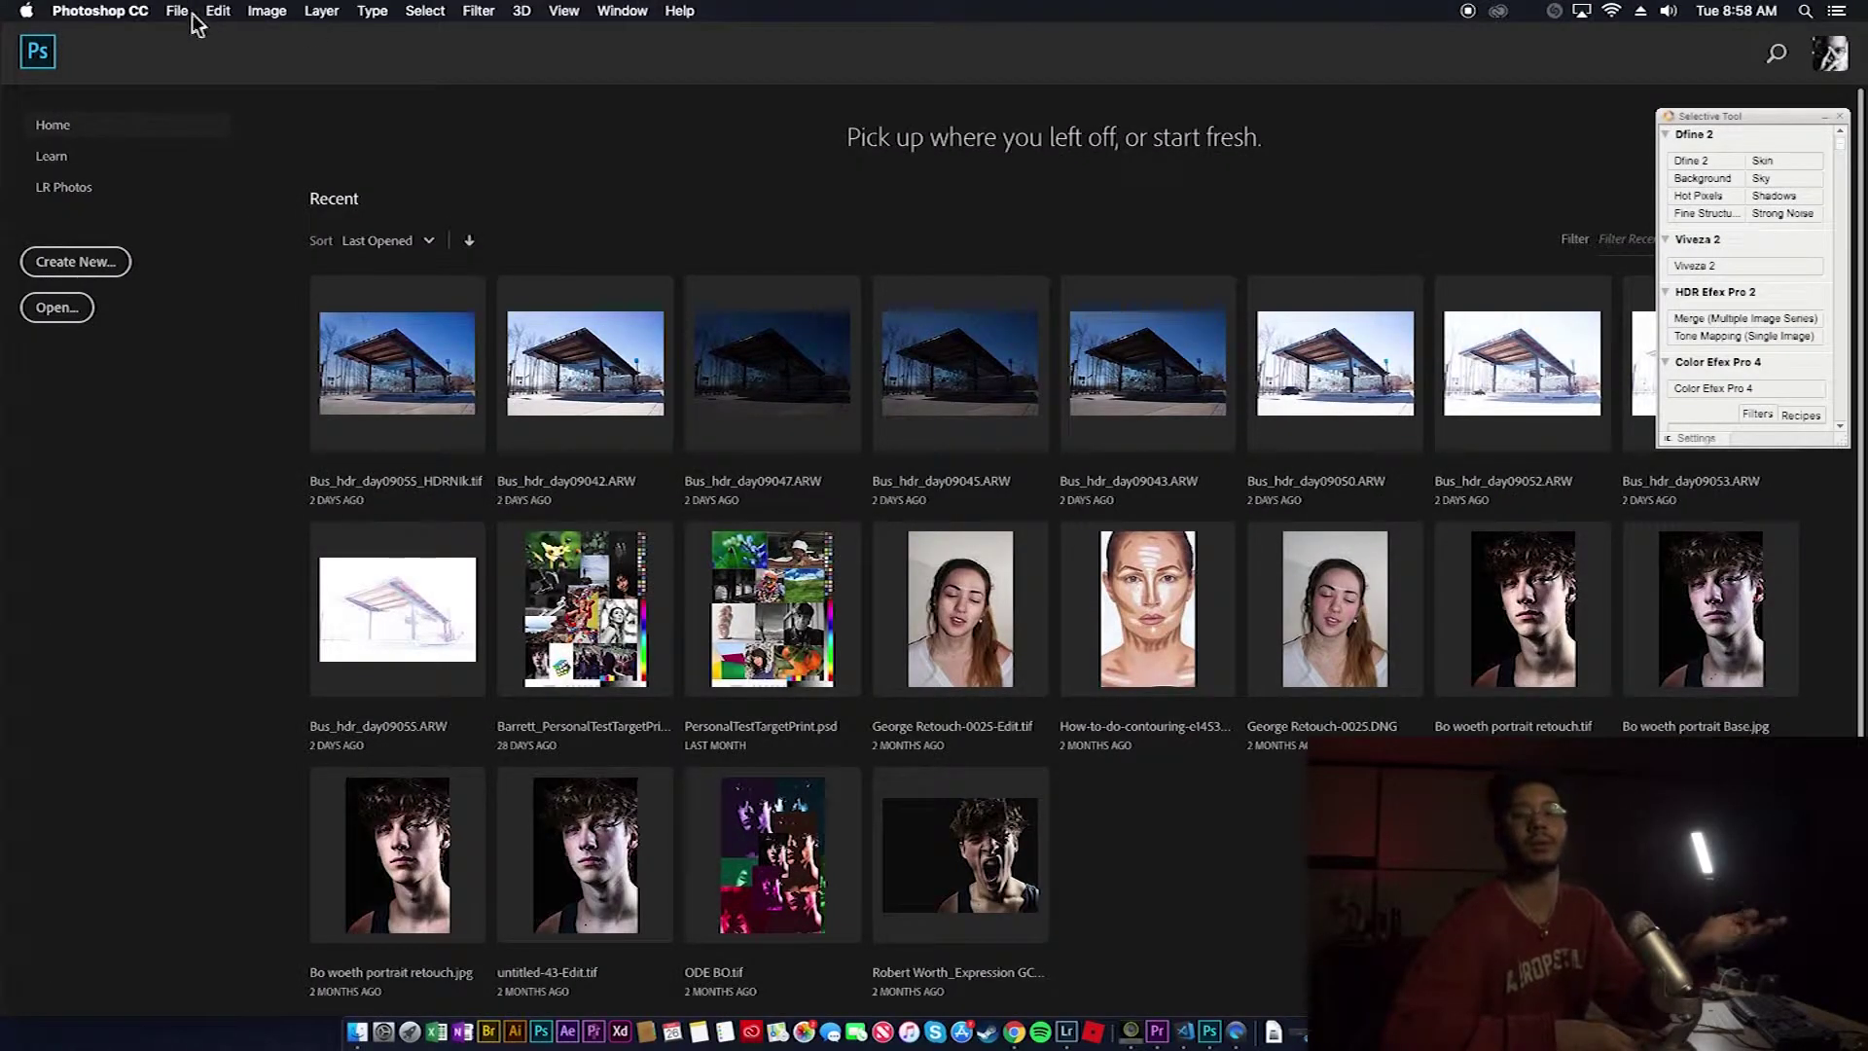
Switch to Photoshop and run the OpenDoc.js script from the Desktop
left_click(176, 12)
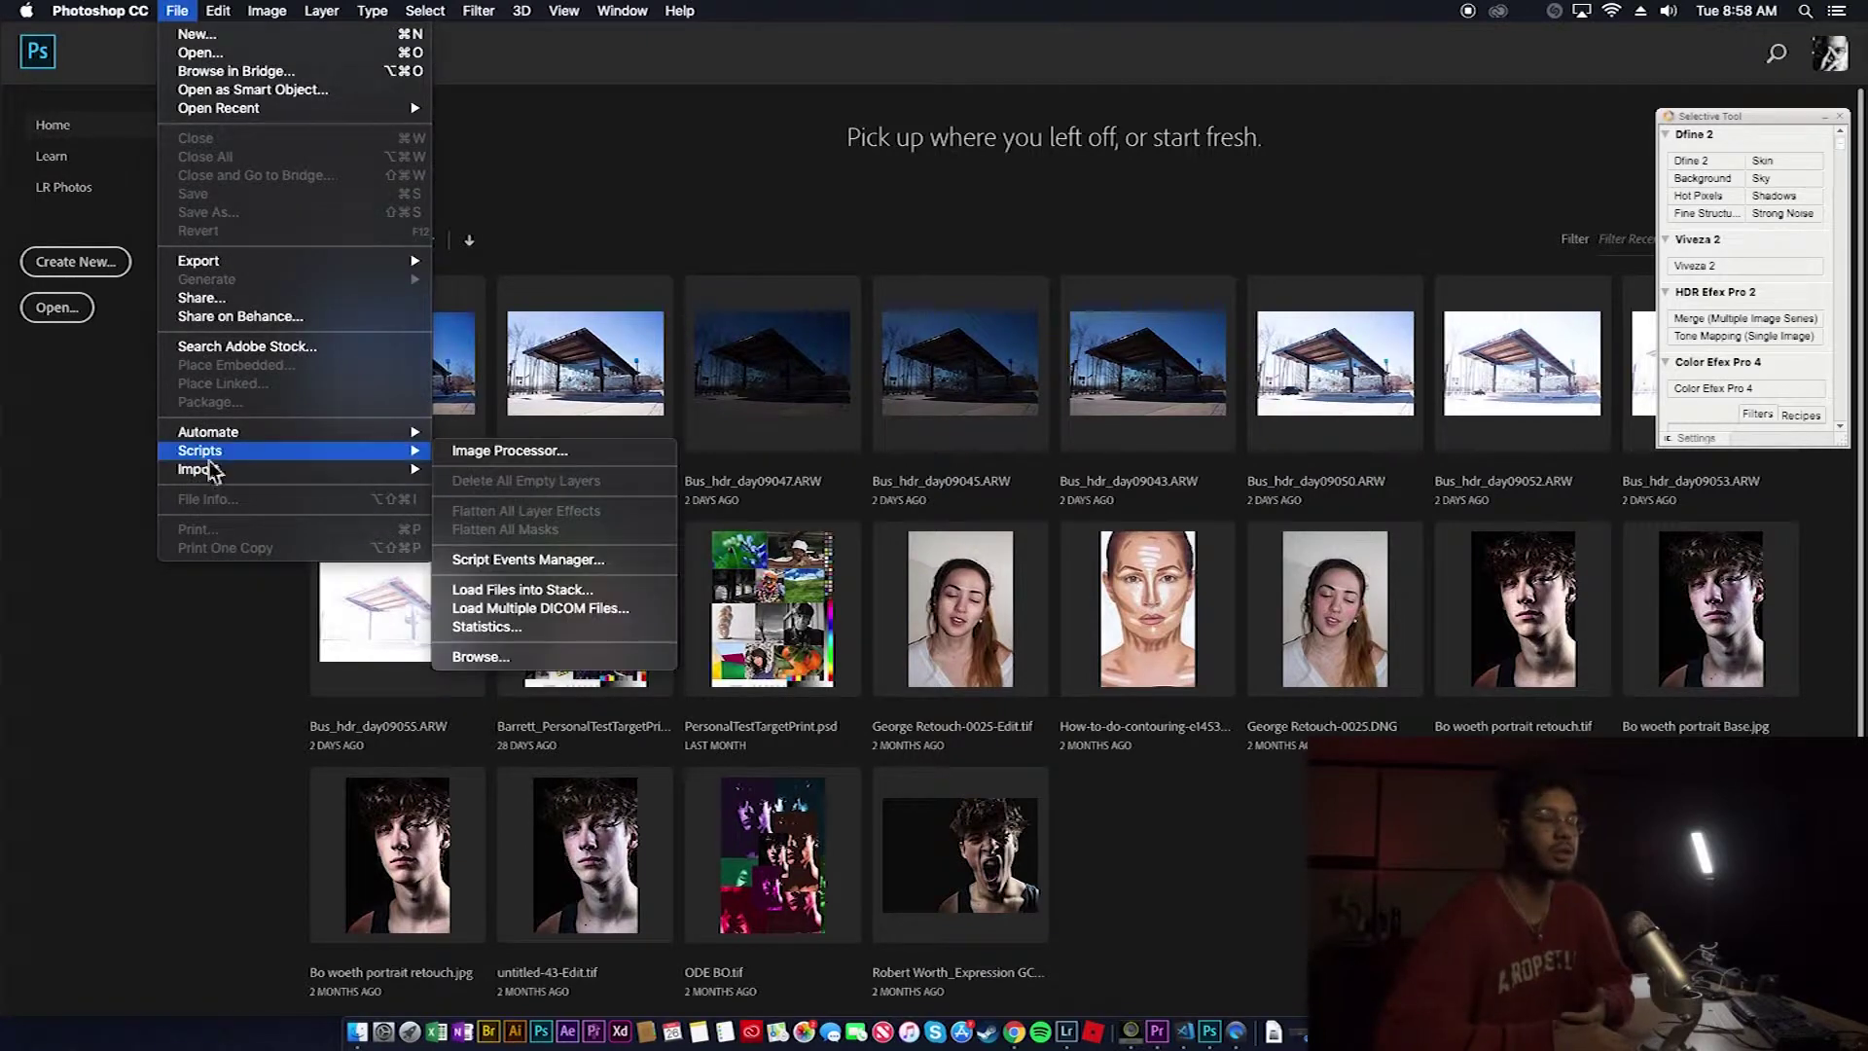
left_click(481, 657)
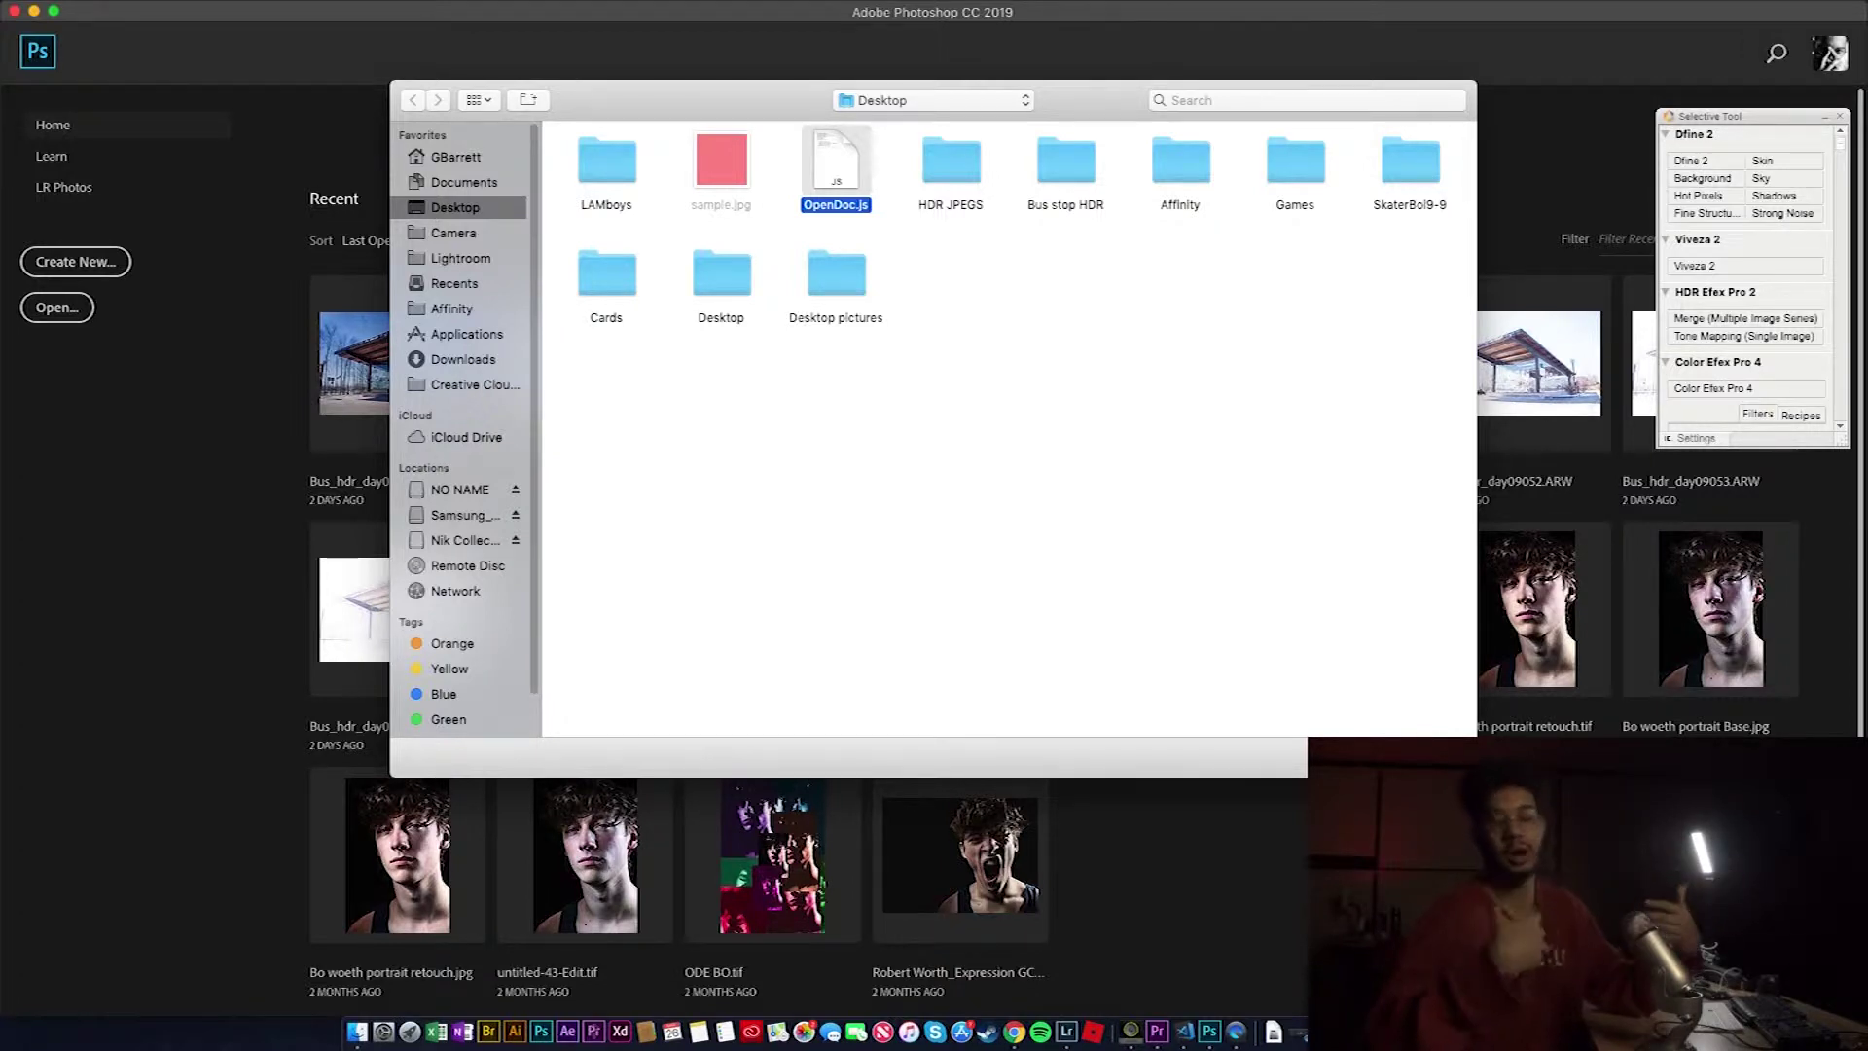
key("Return")
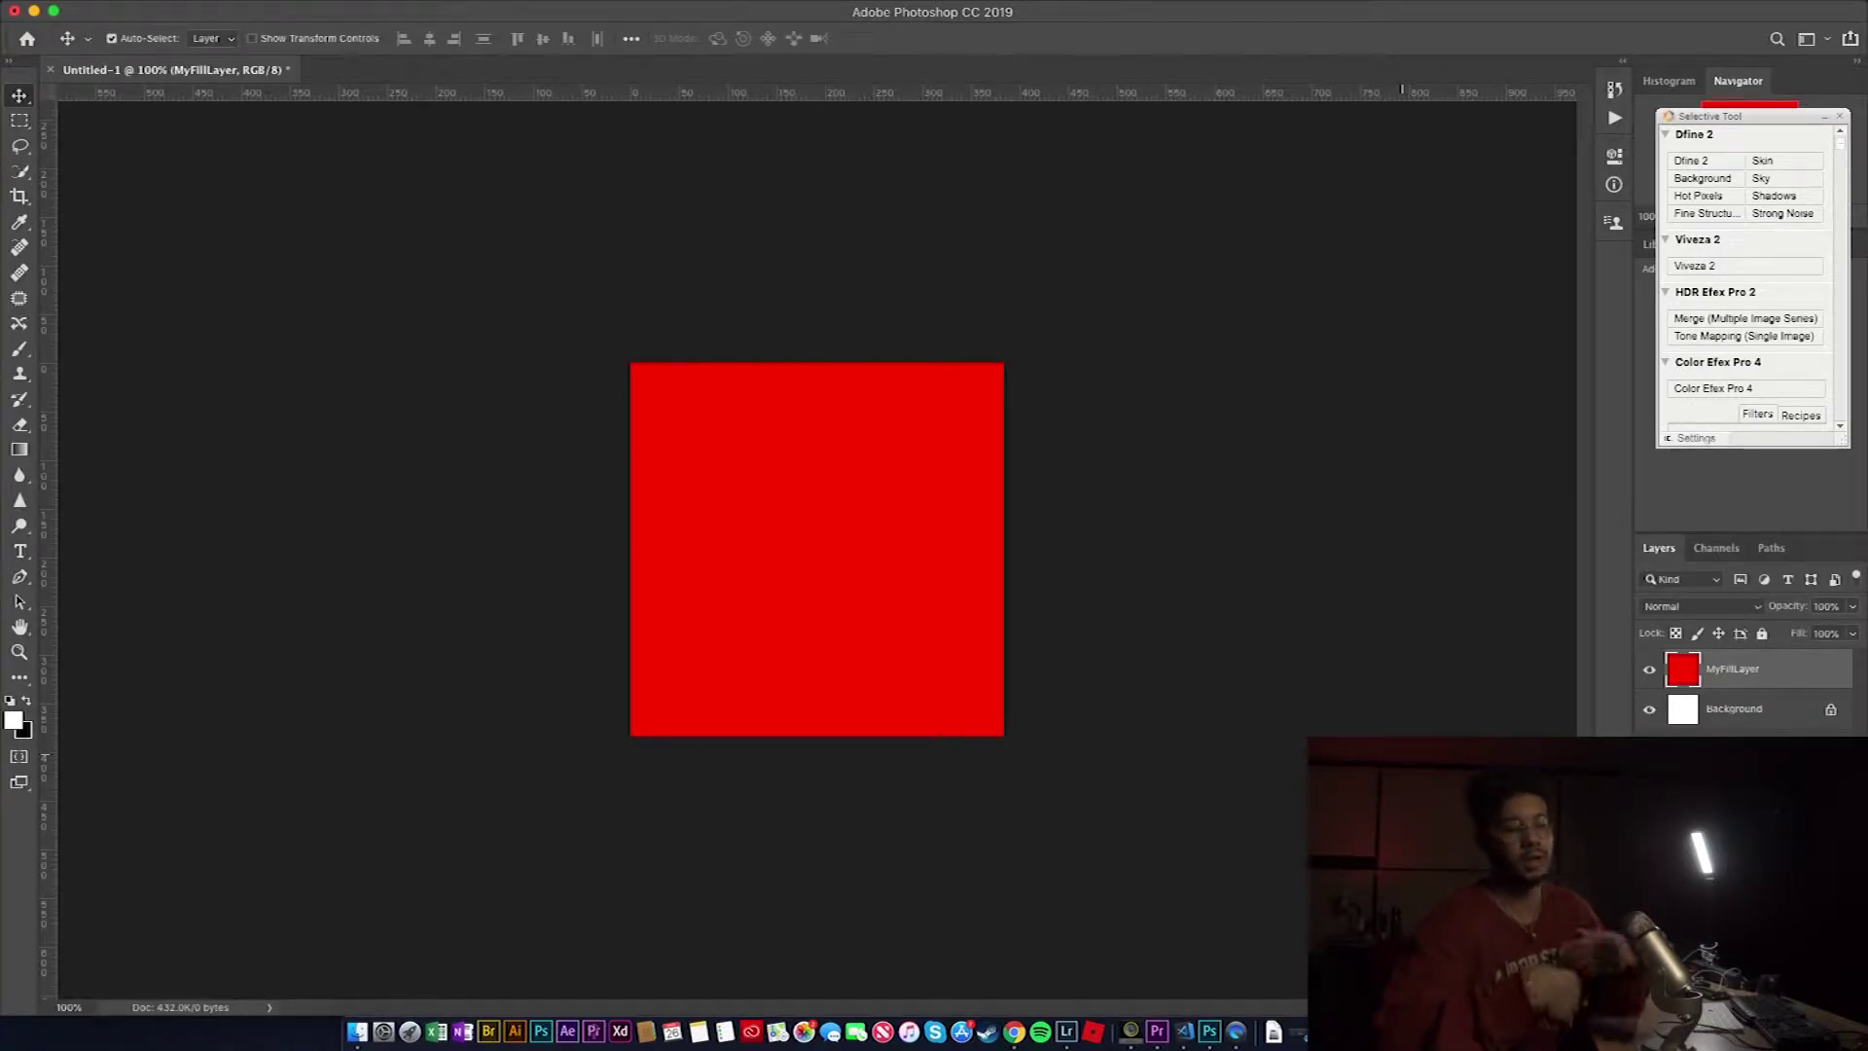
Minimize Photoshop, look through the files of the Bus stop HDR folder on the desktop, and close the folder
left_click(34, 11)
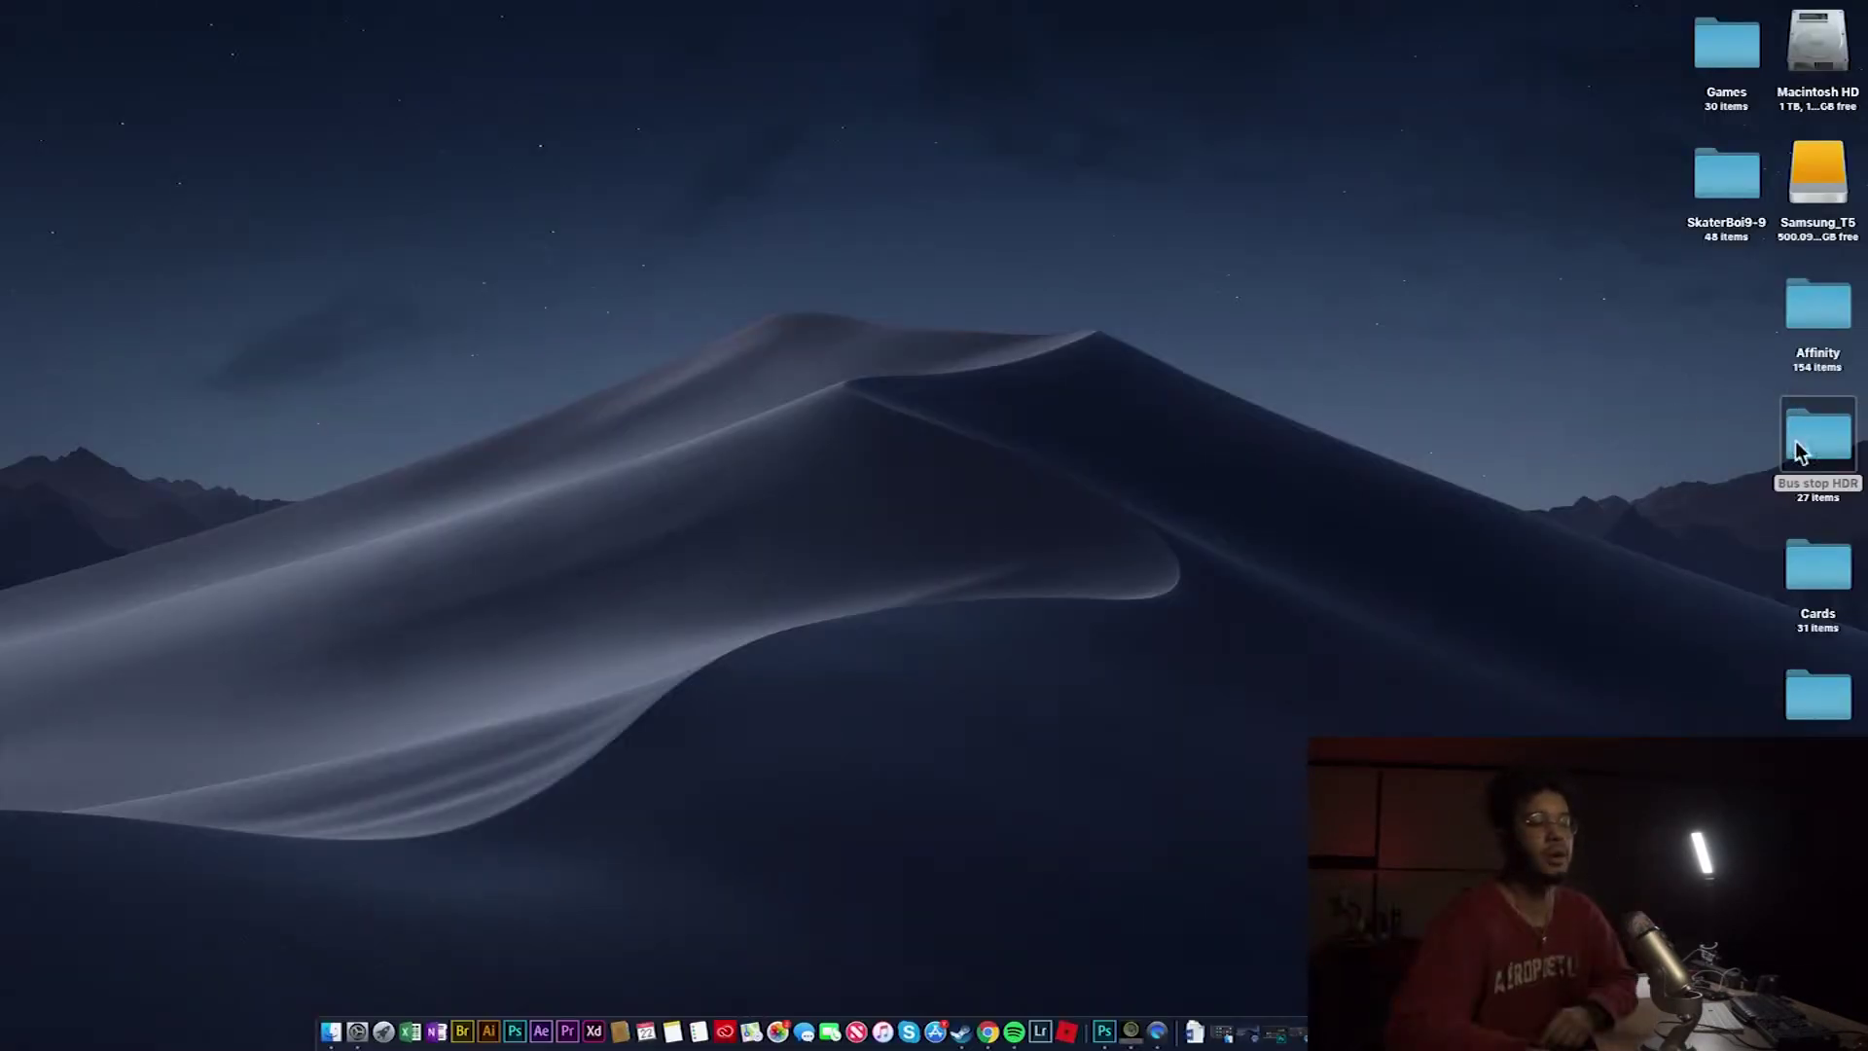
left_click(1795, 450)
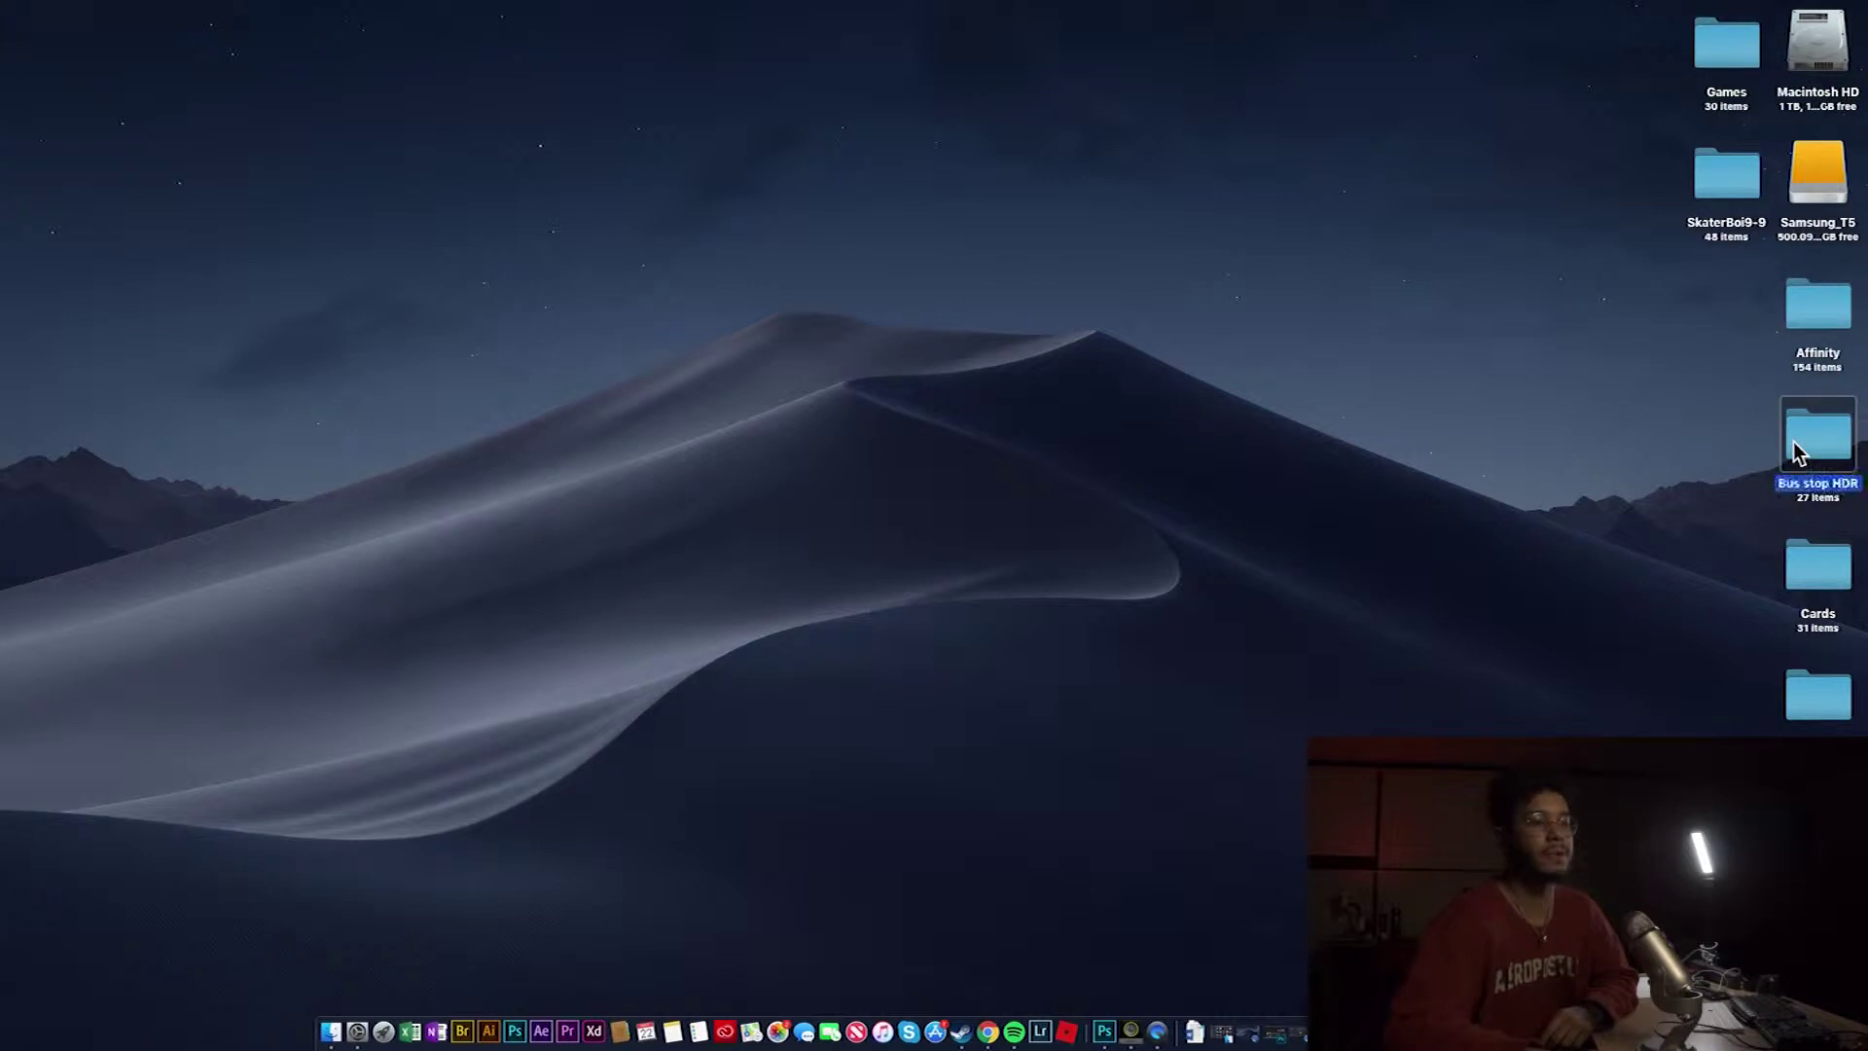
double_click(1796, 449)
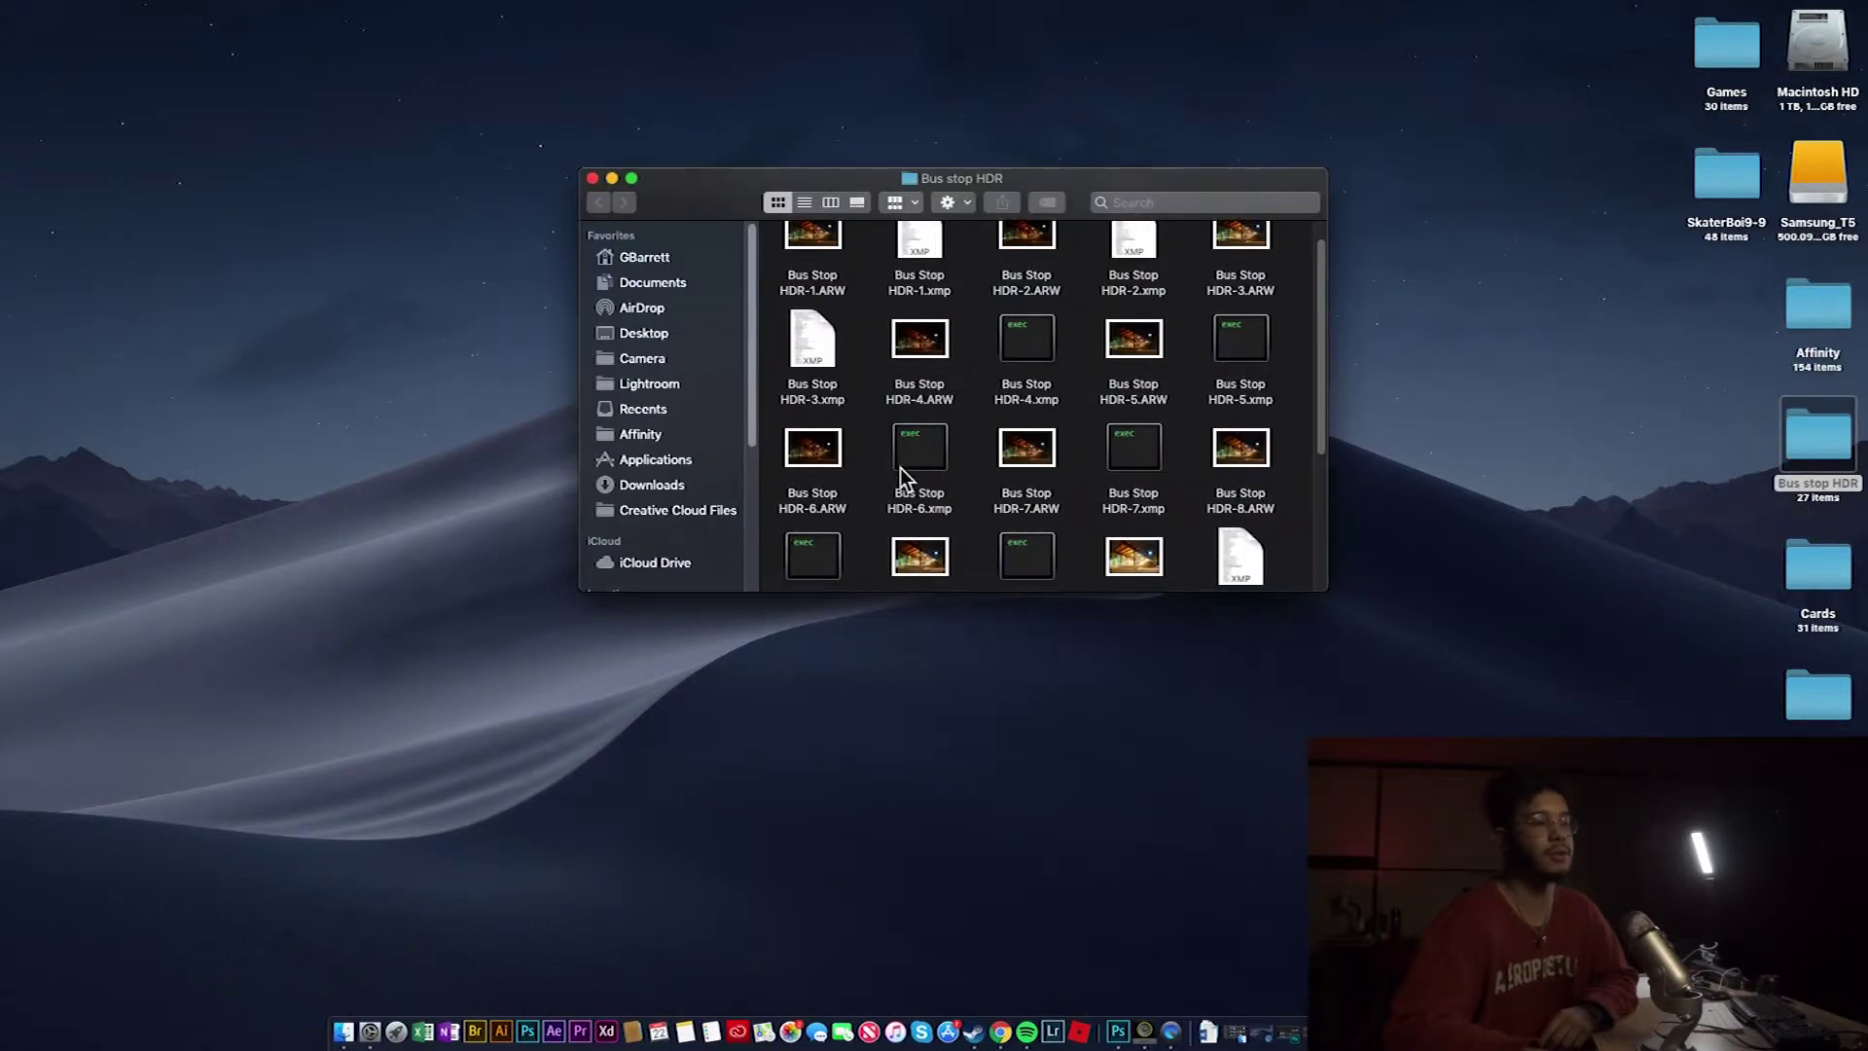
scroll(773, 265, "down", 3)
scroll(773, 264, "up", 3)
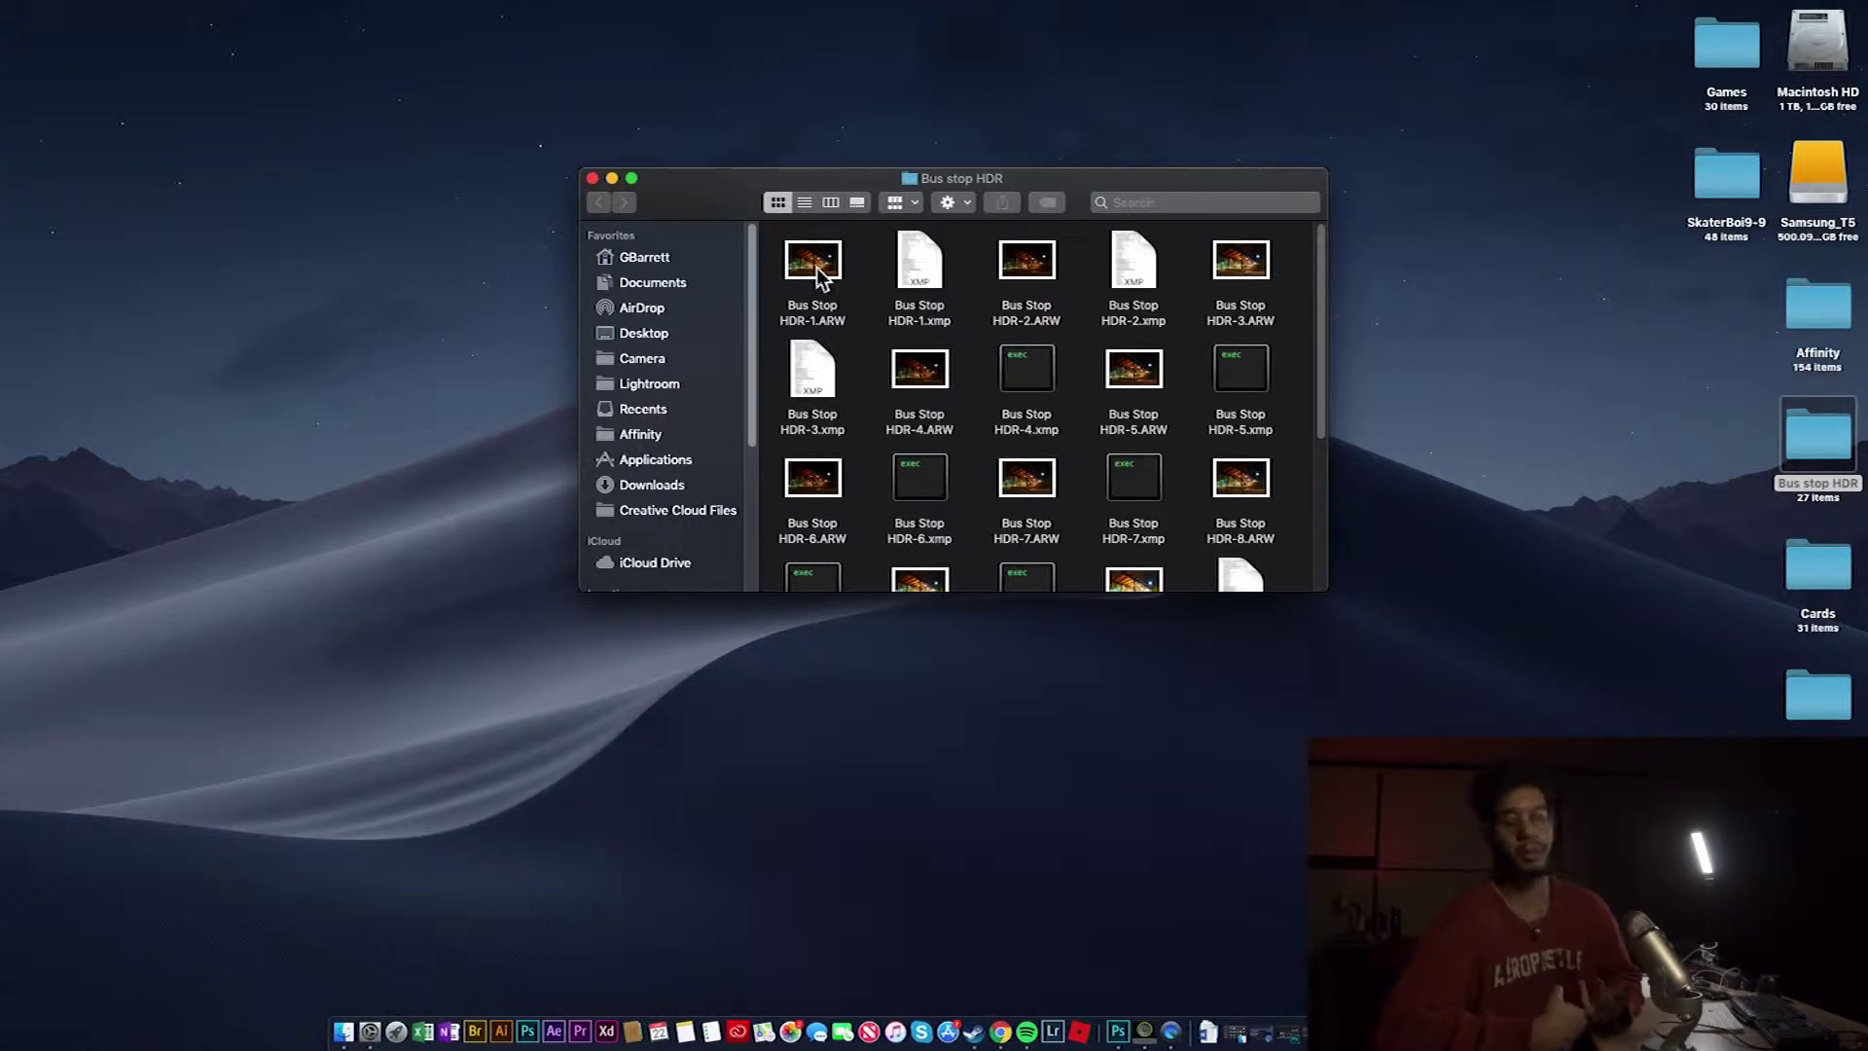
left_click(591, 178)
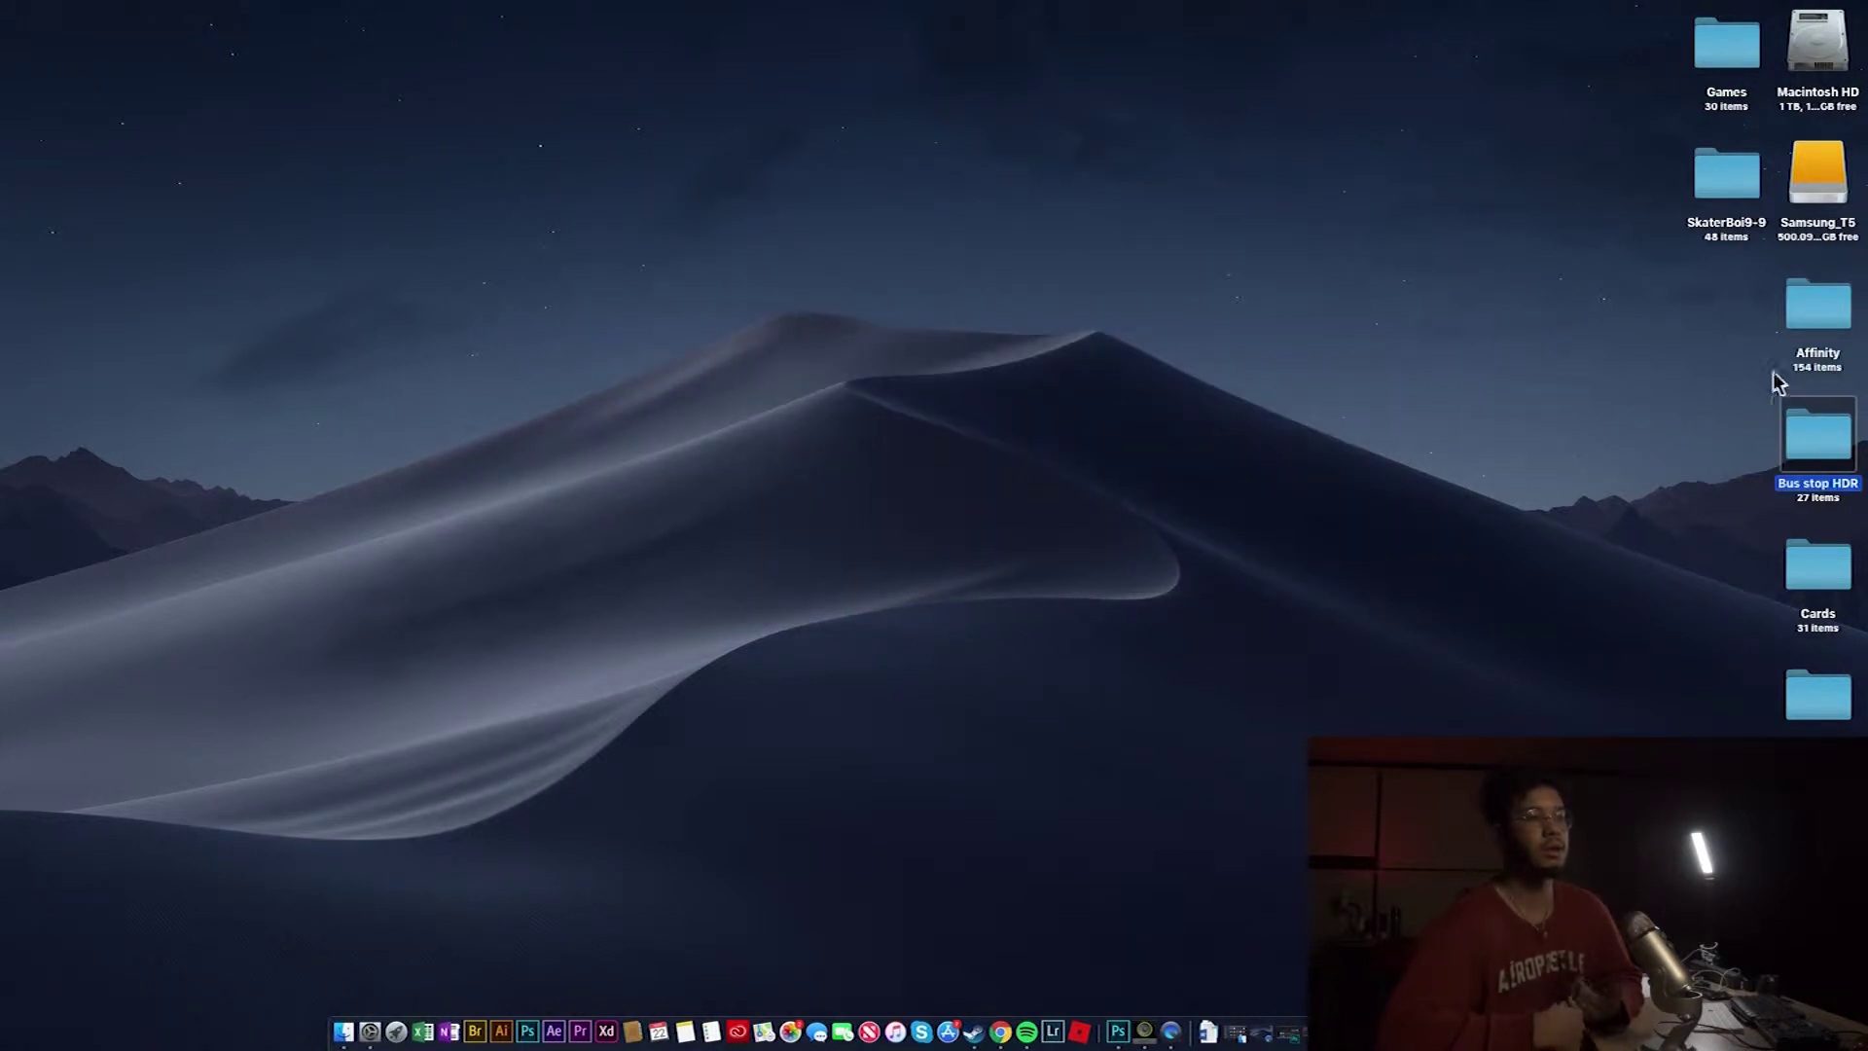
Open all images from the Bus stop HDR folder in Camera Raw, and cancel out of it
double_click(1803, 437)
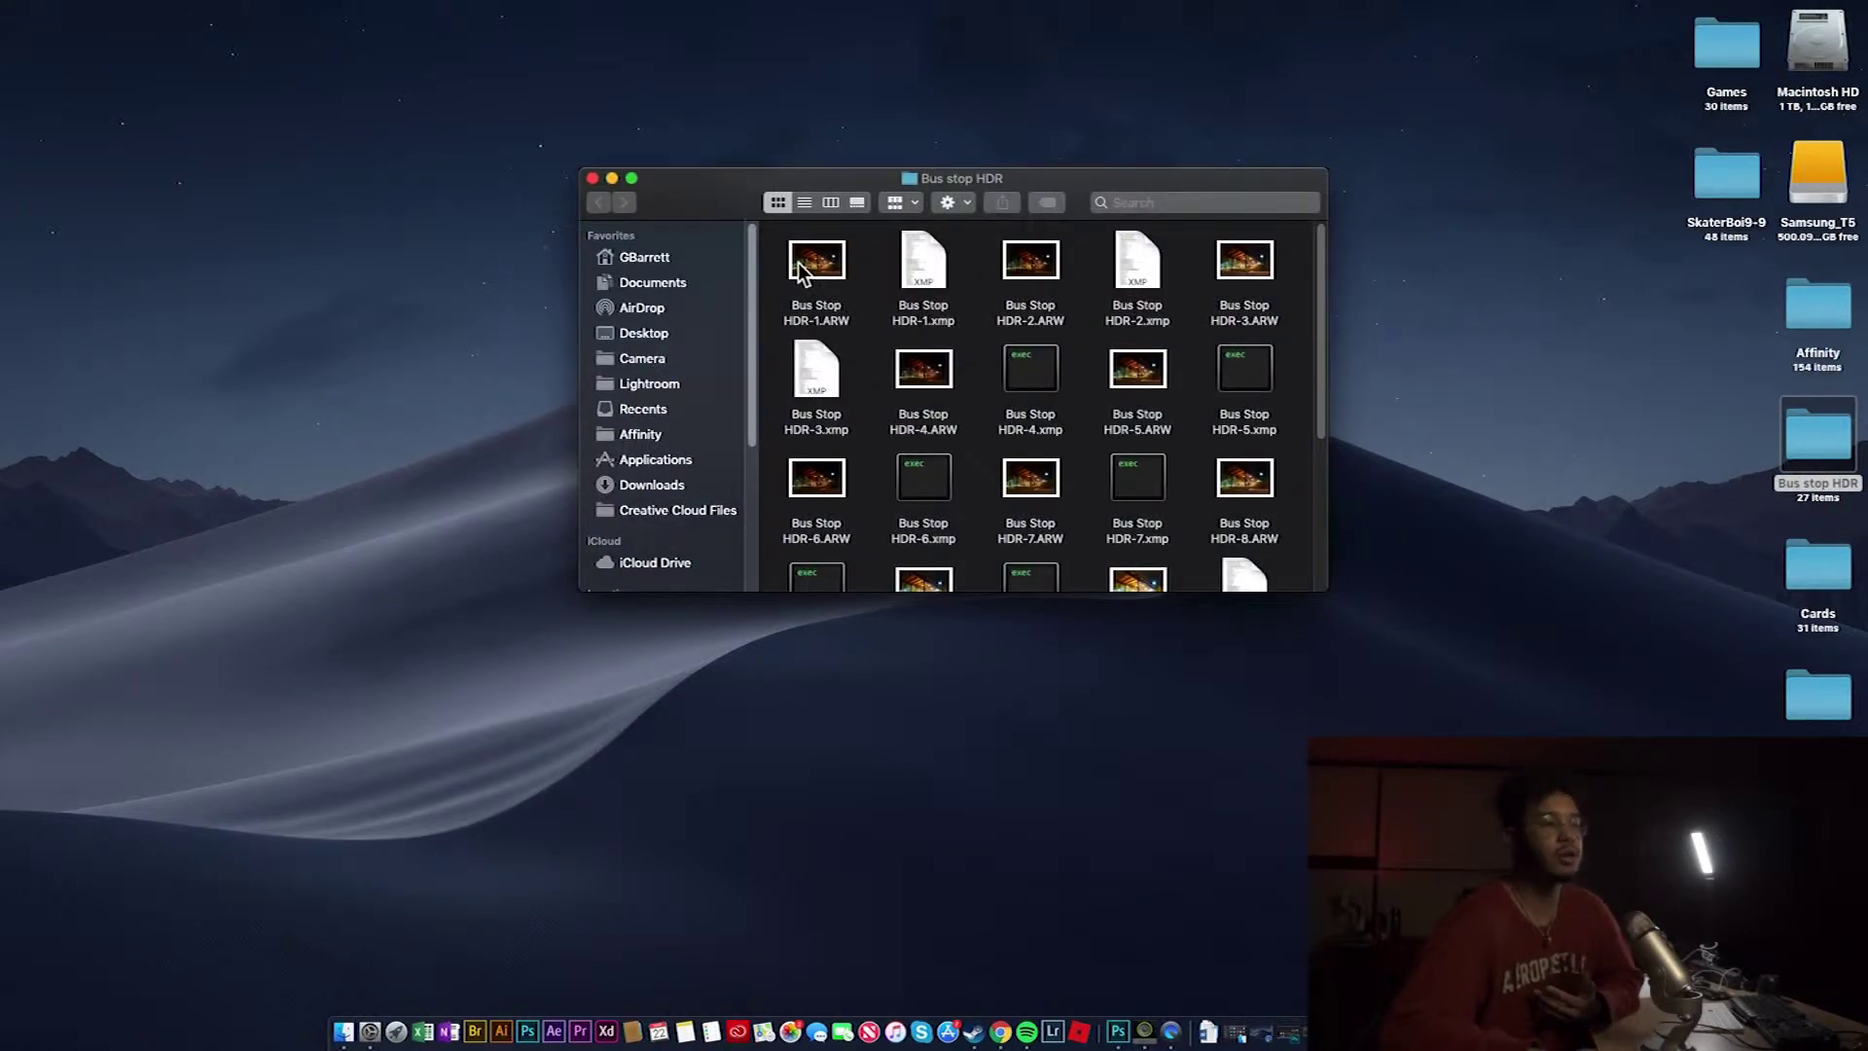
left_click_drag(798, 263, 1304, 643)
left_click_drag(786, 525, 1123, 1017)
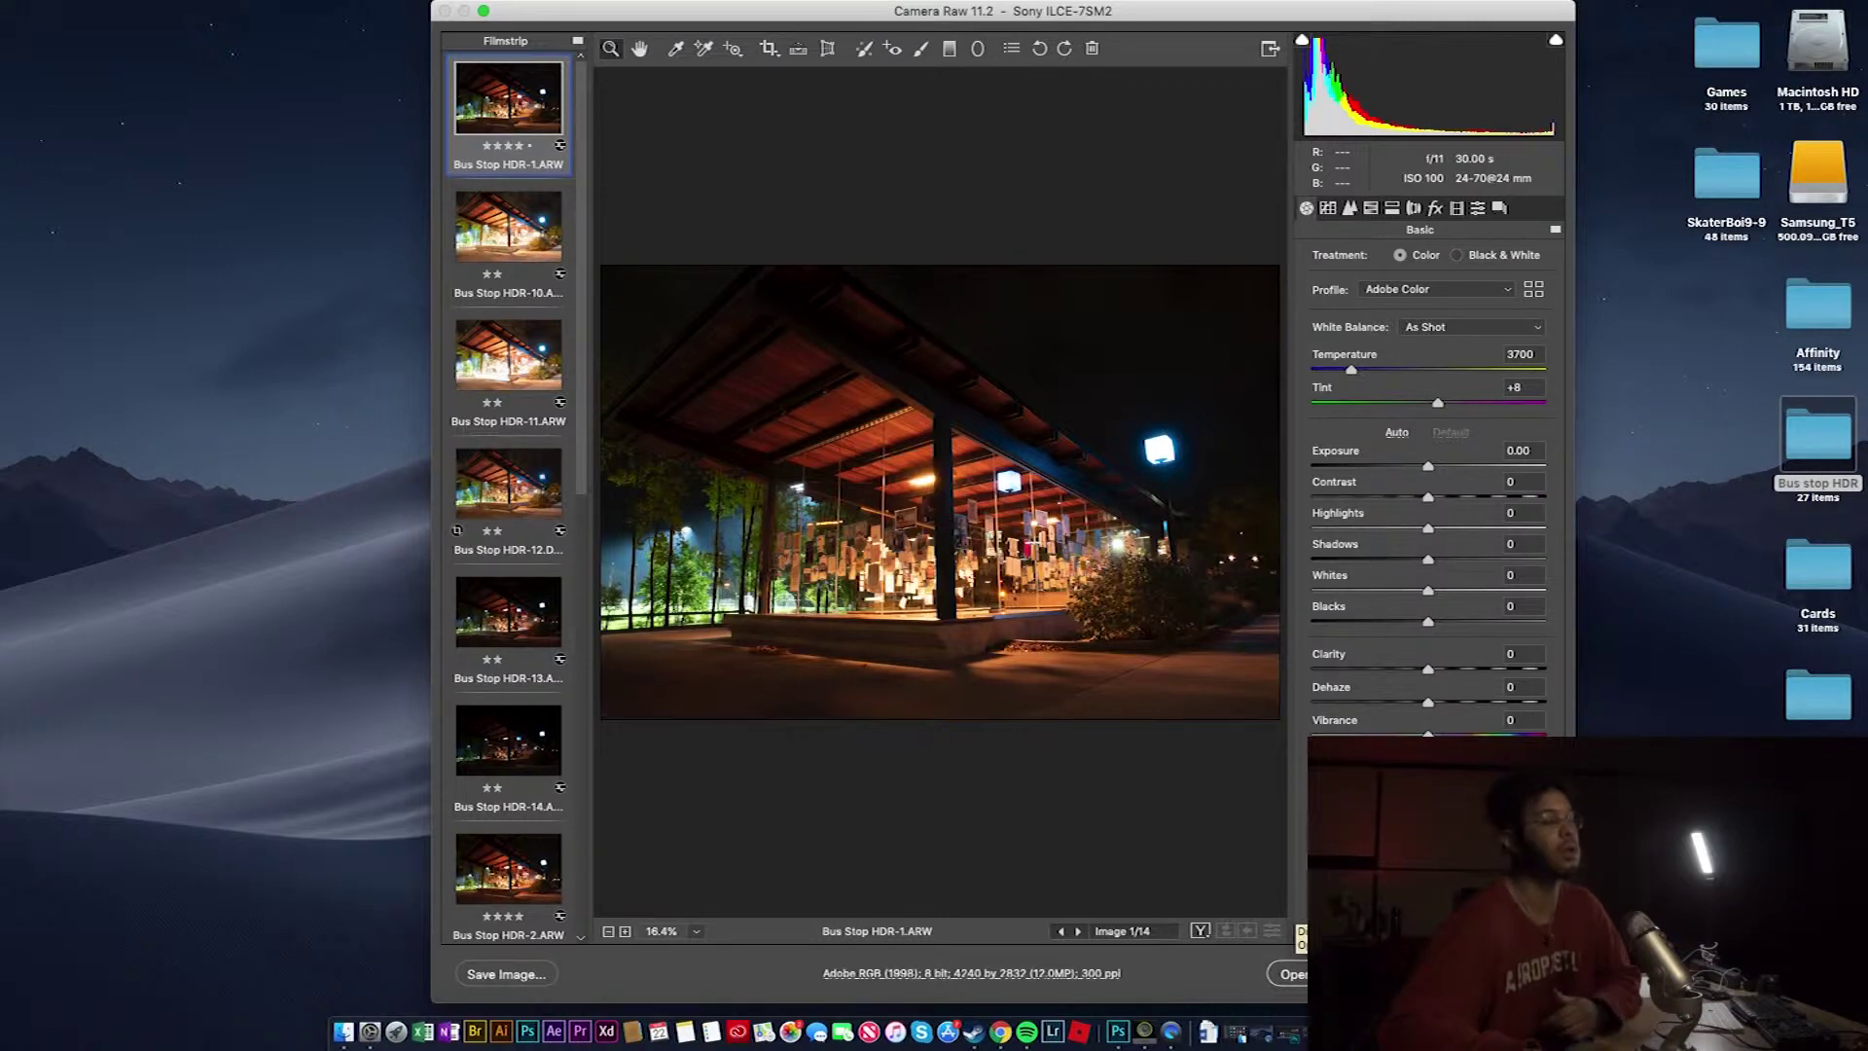
key("Escape")
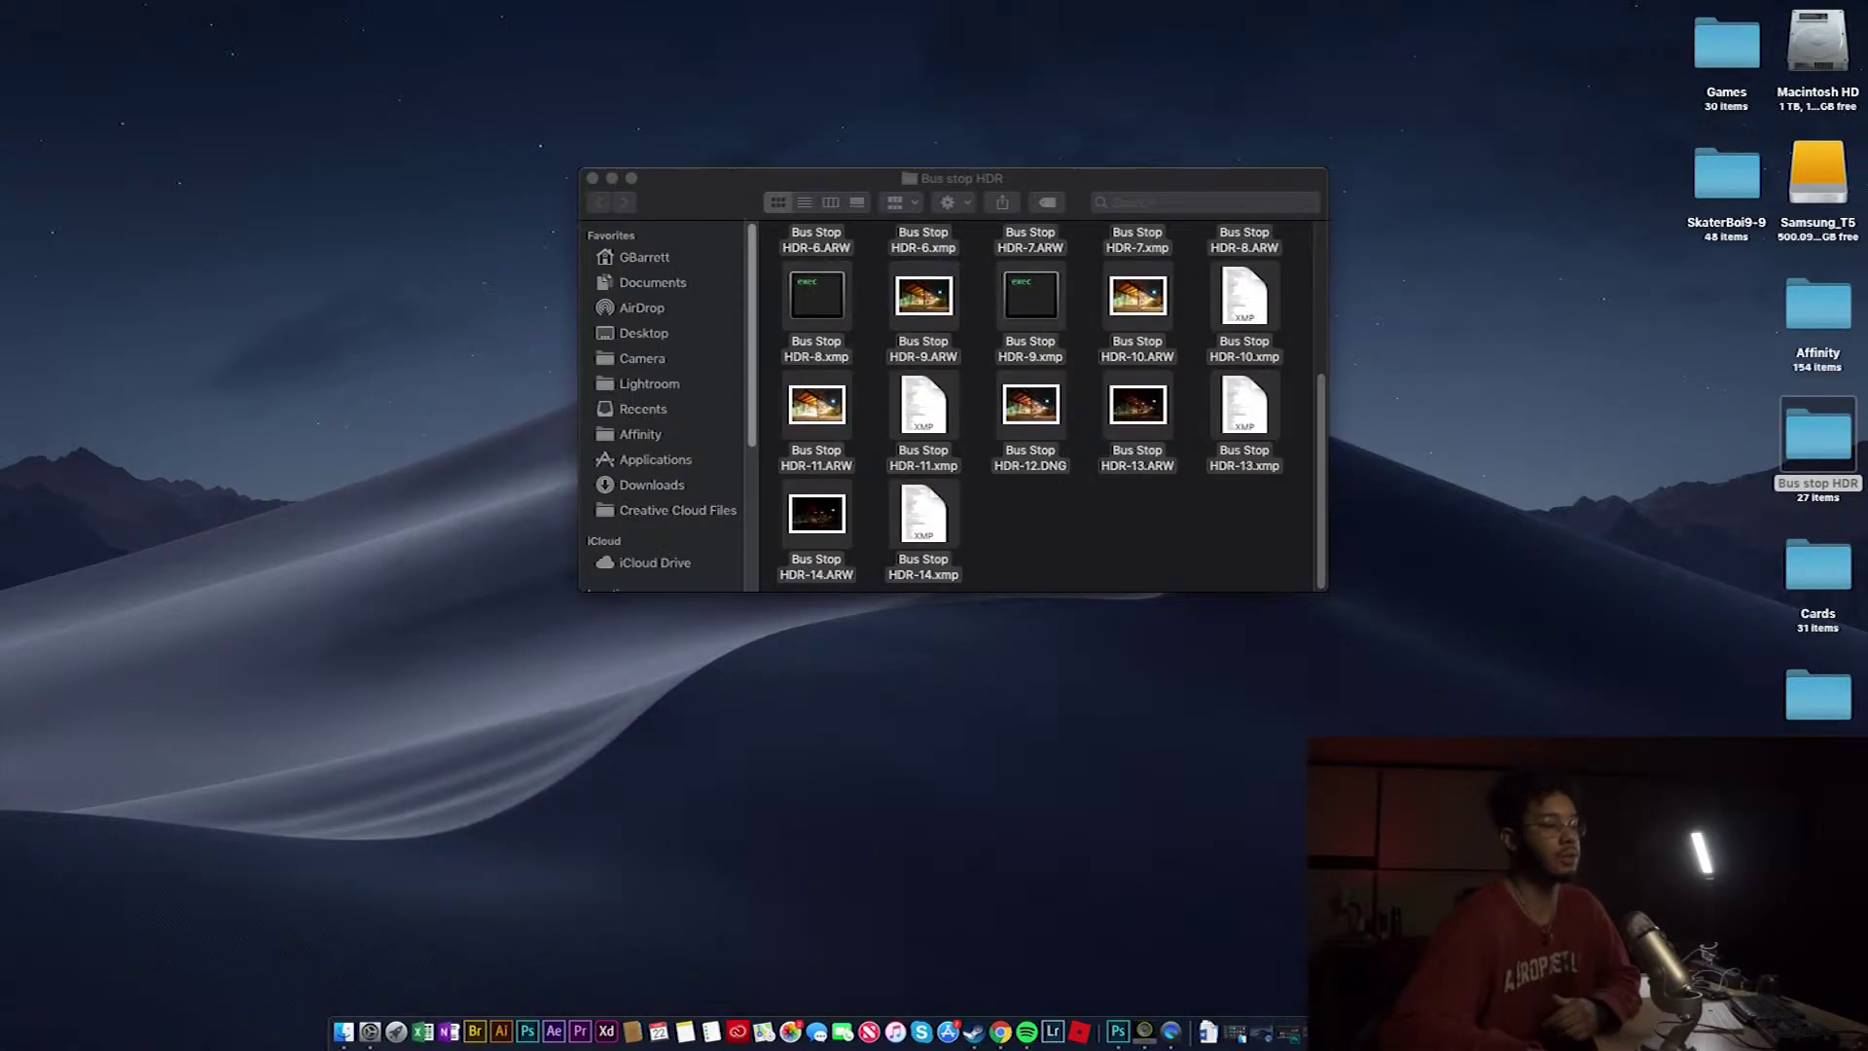
Switch to Photoshop and open the Image Processor script
left_click(1117, 1030)
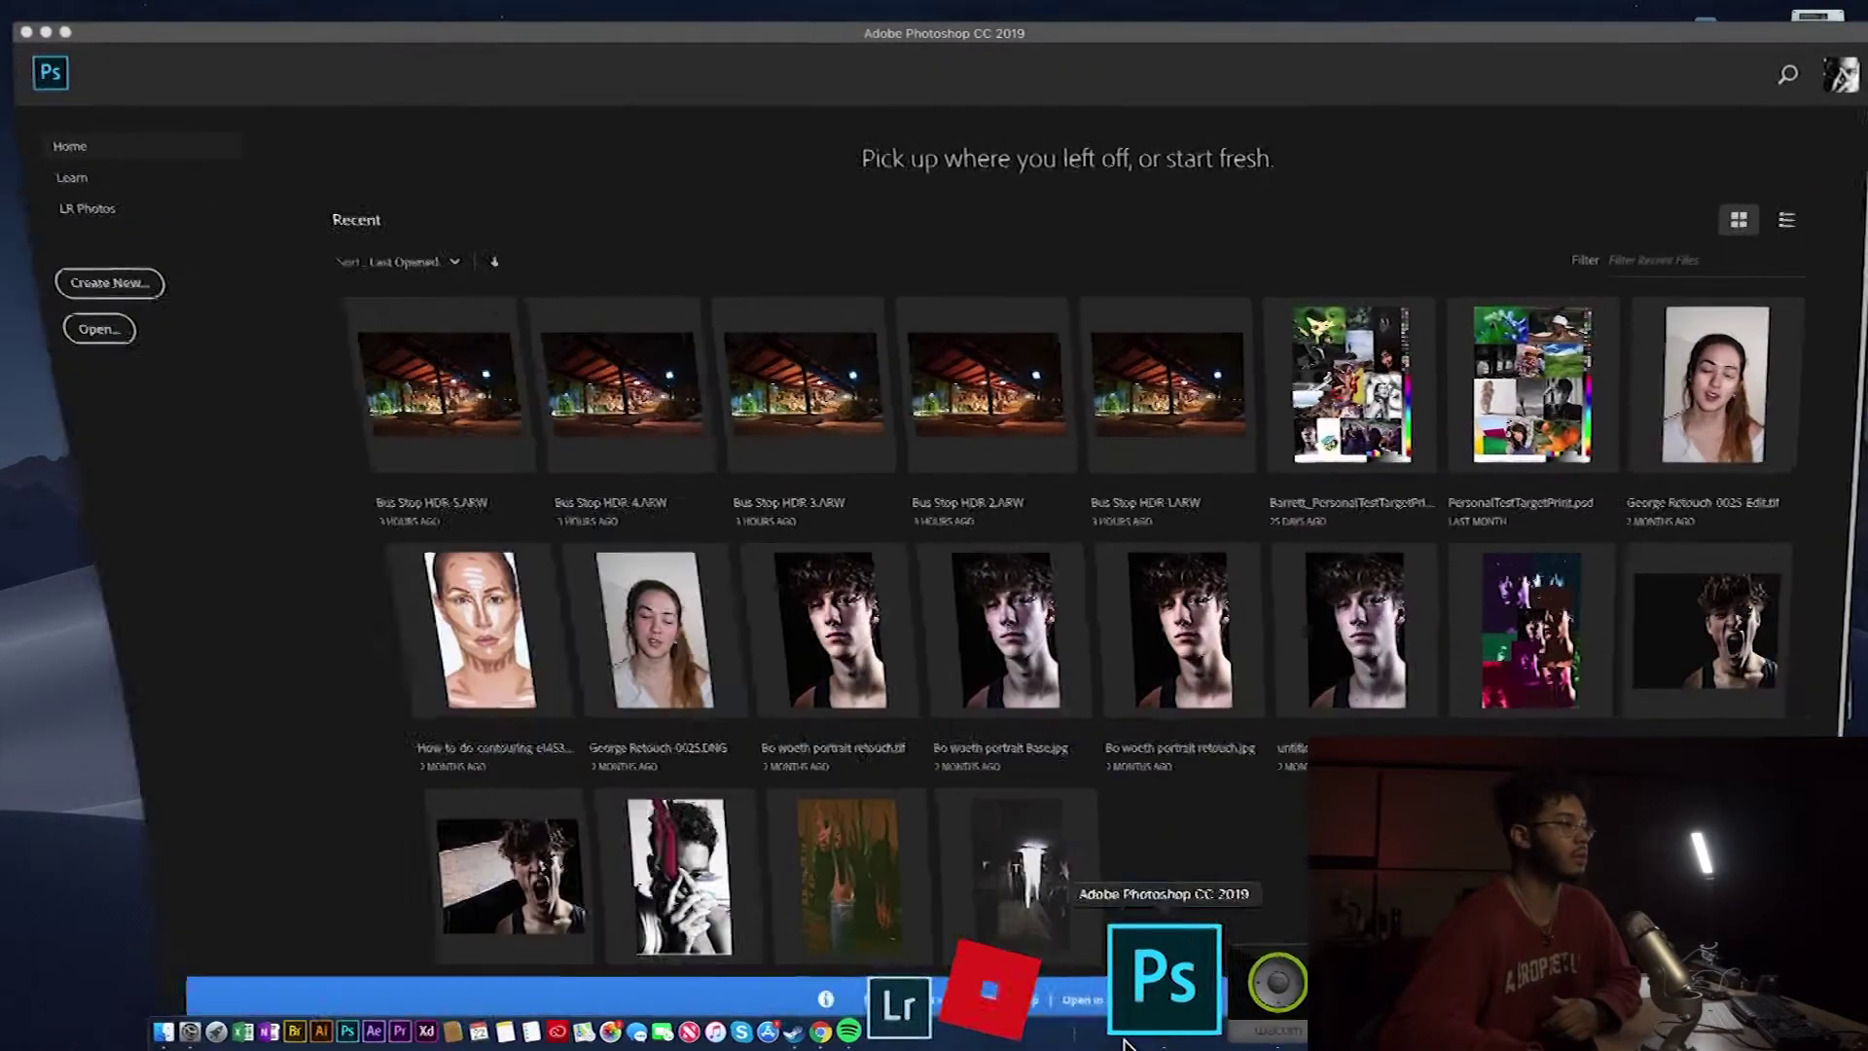
left_click(181, 10)
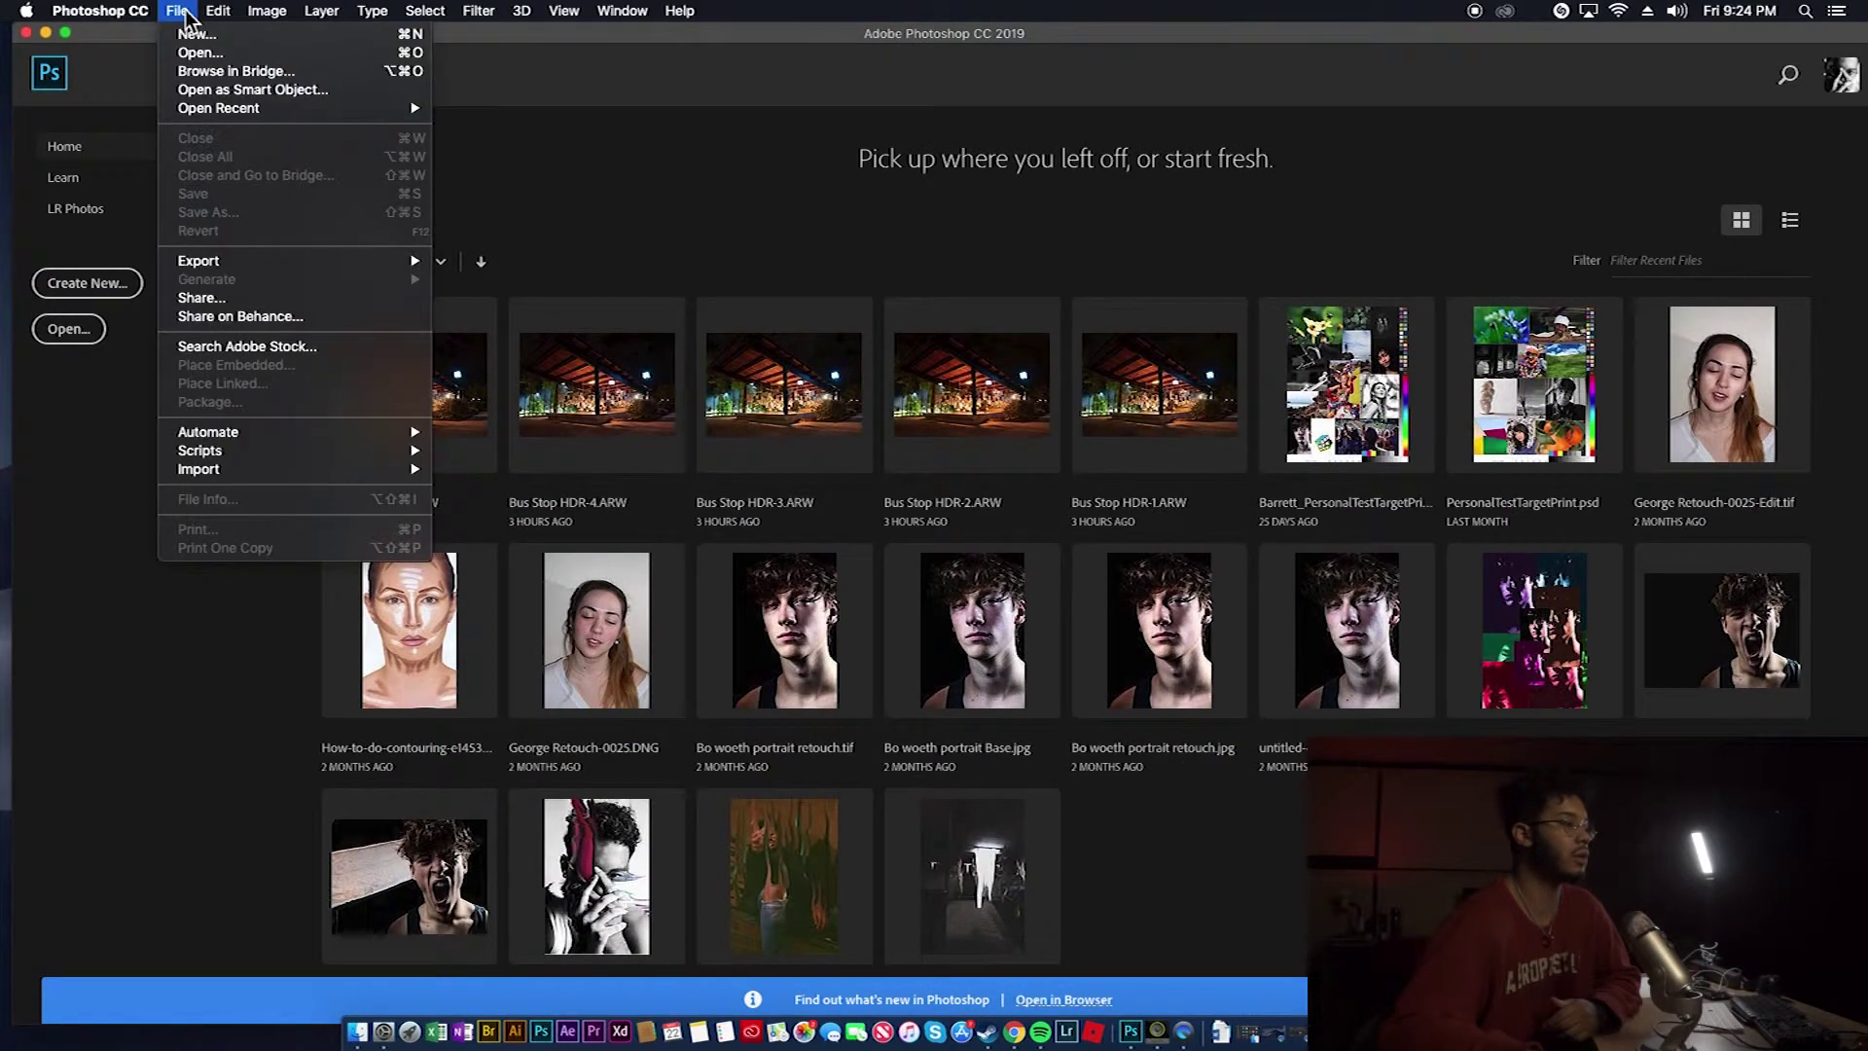
mouse_move(318, 454)
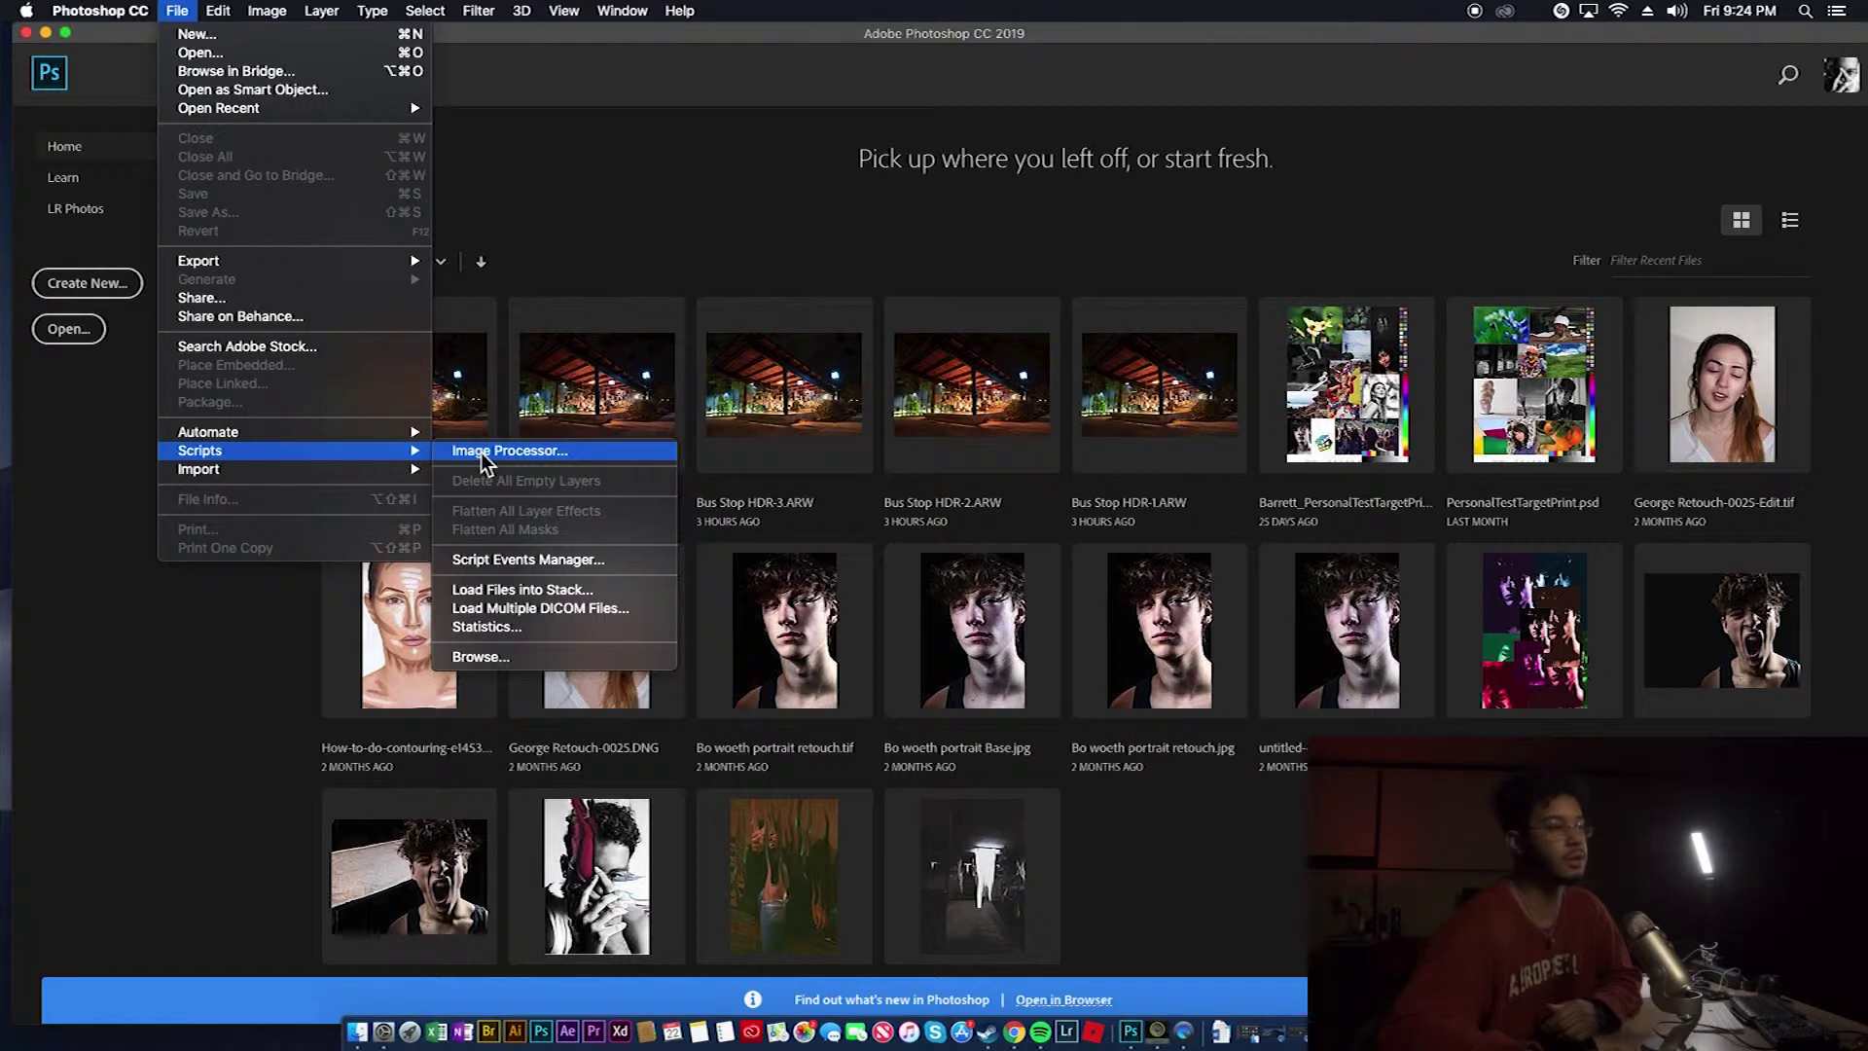
left_click(484, 454)
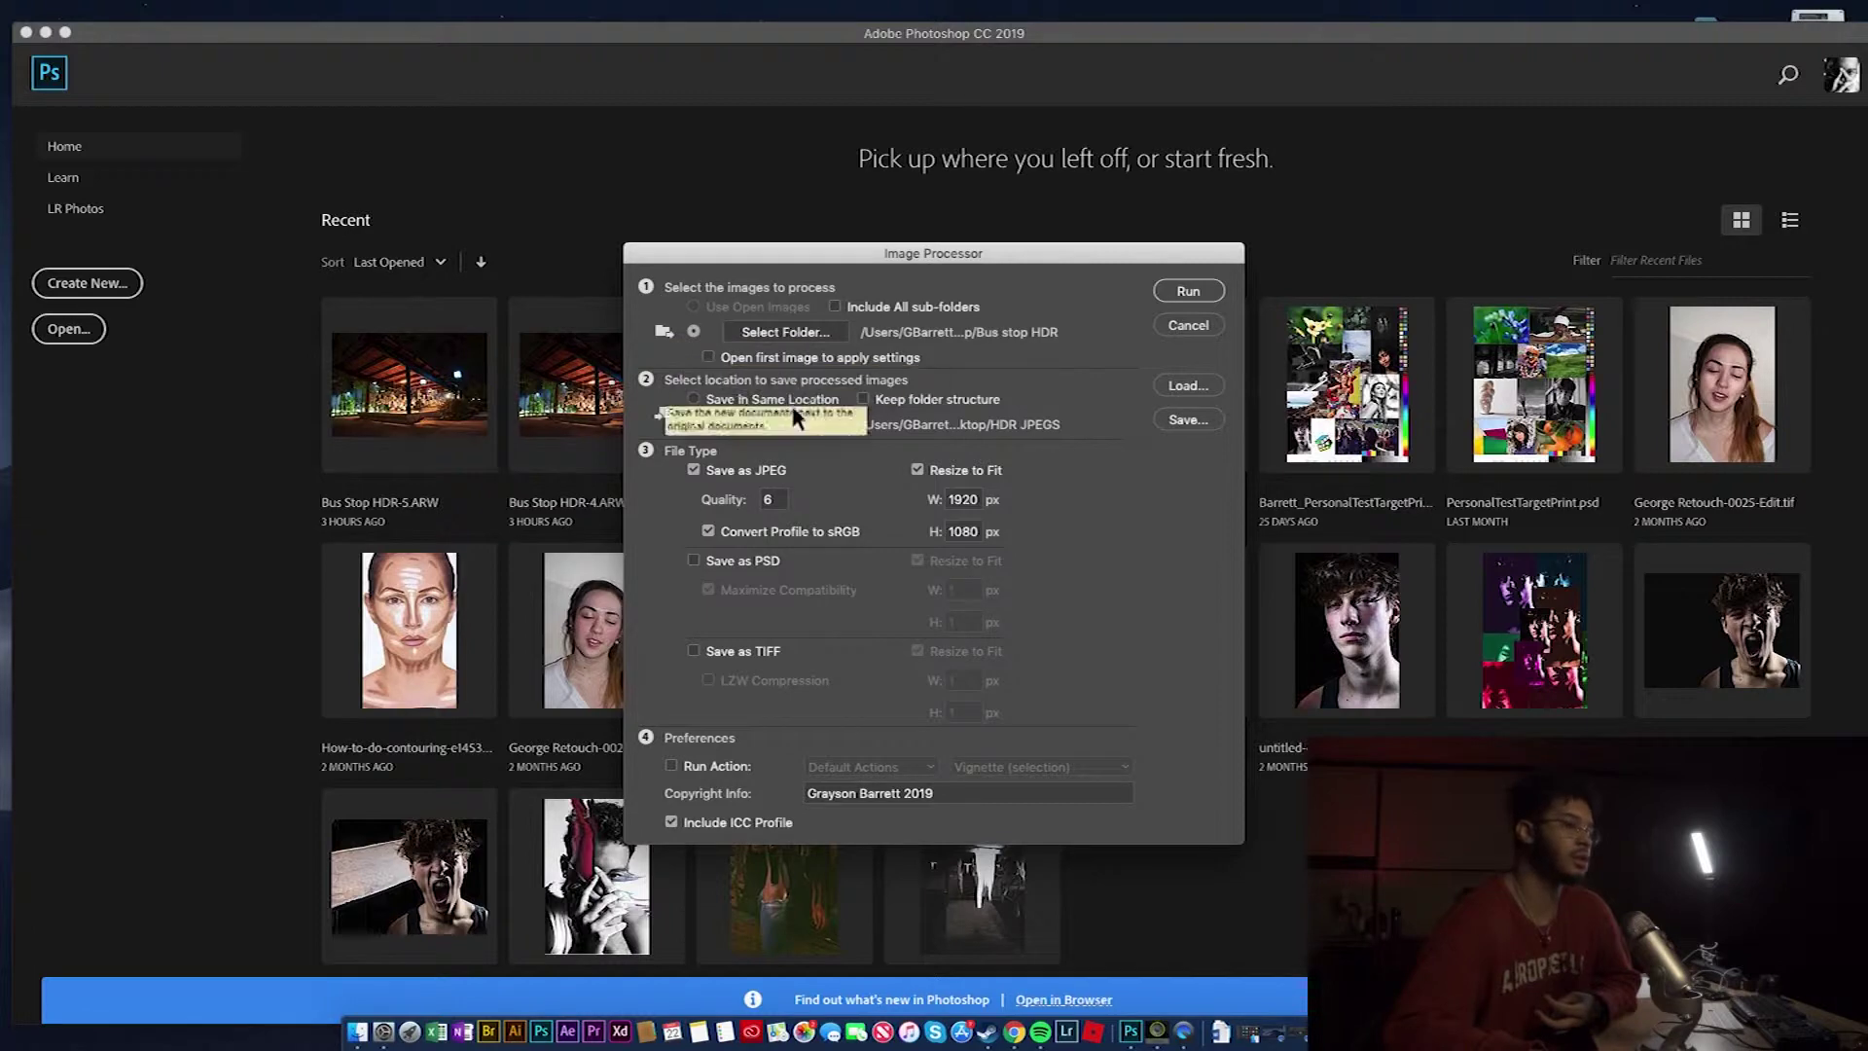
Choose the Bus stop HDR folder on the Desktop as the source of the images to process
left_click(757, 334)
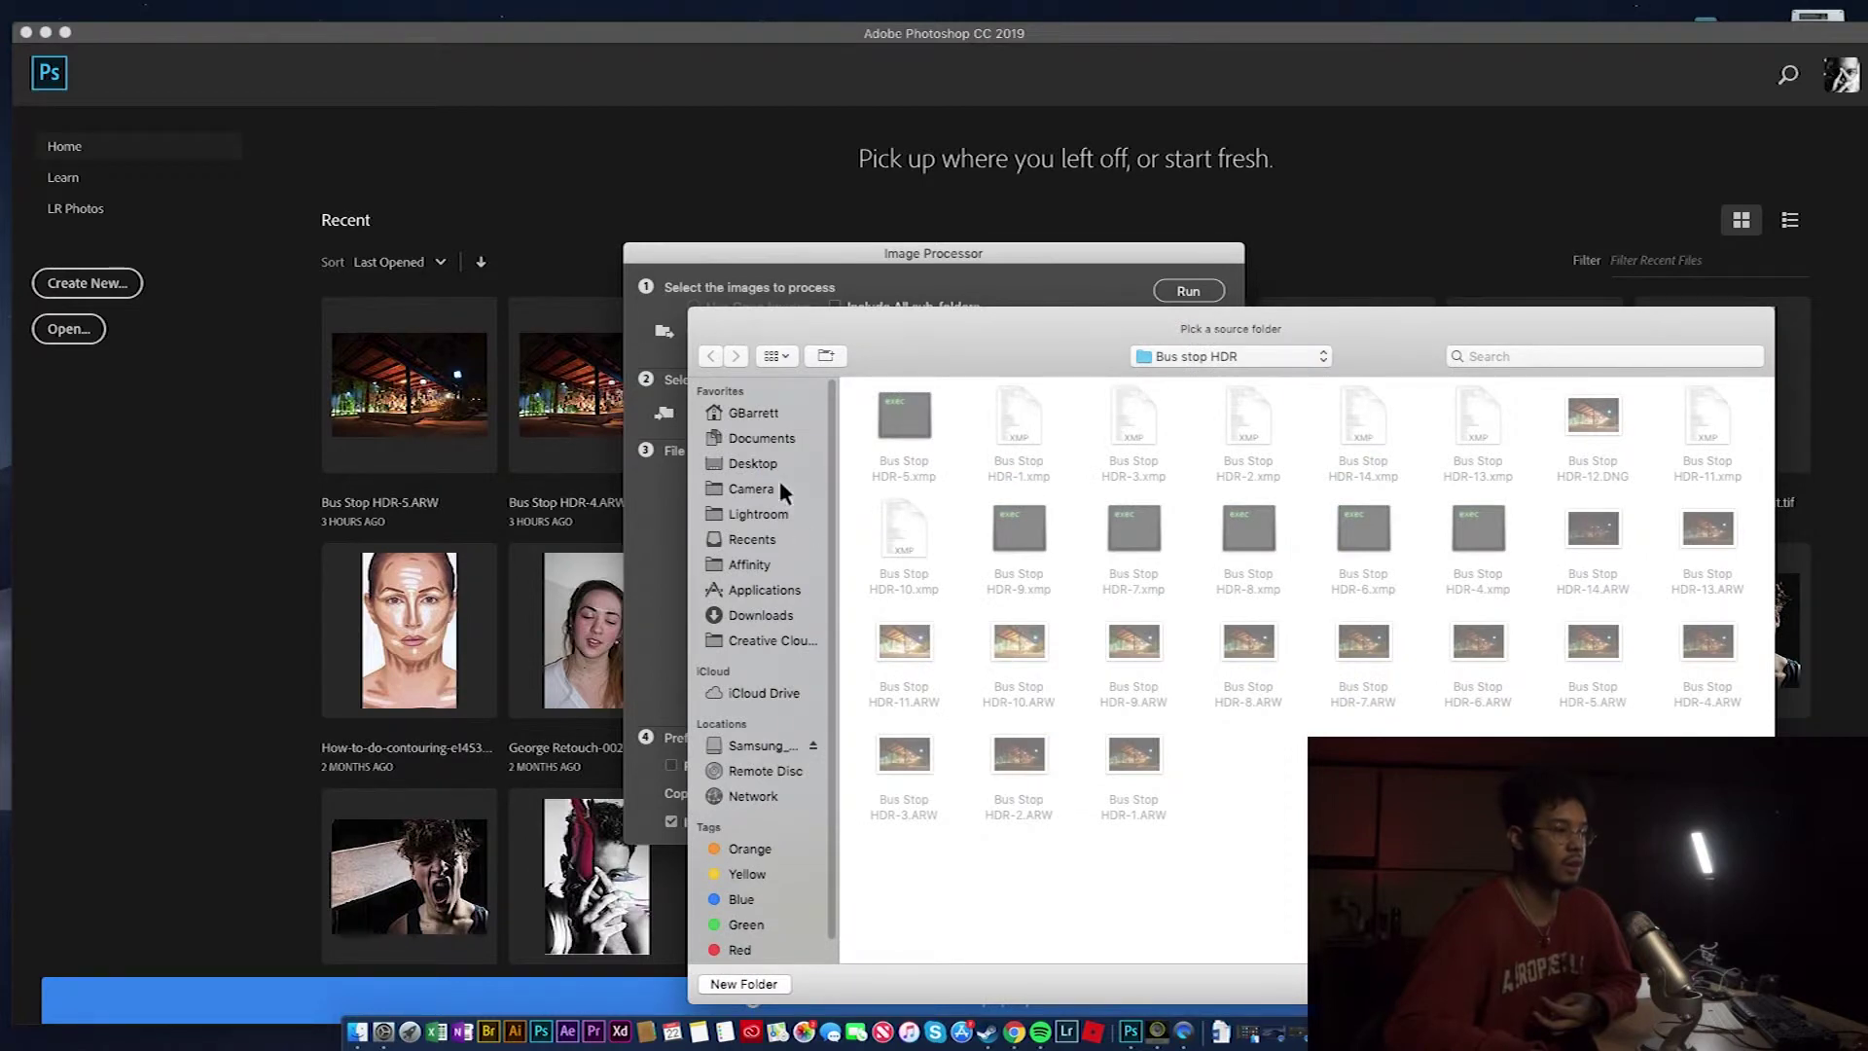
left_click(768, 465)
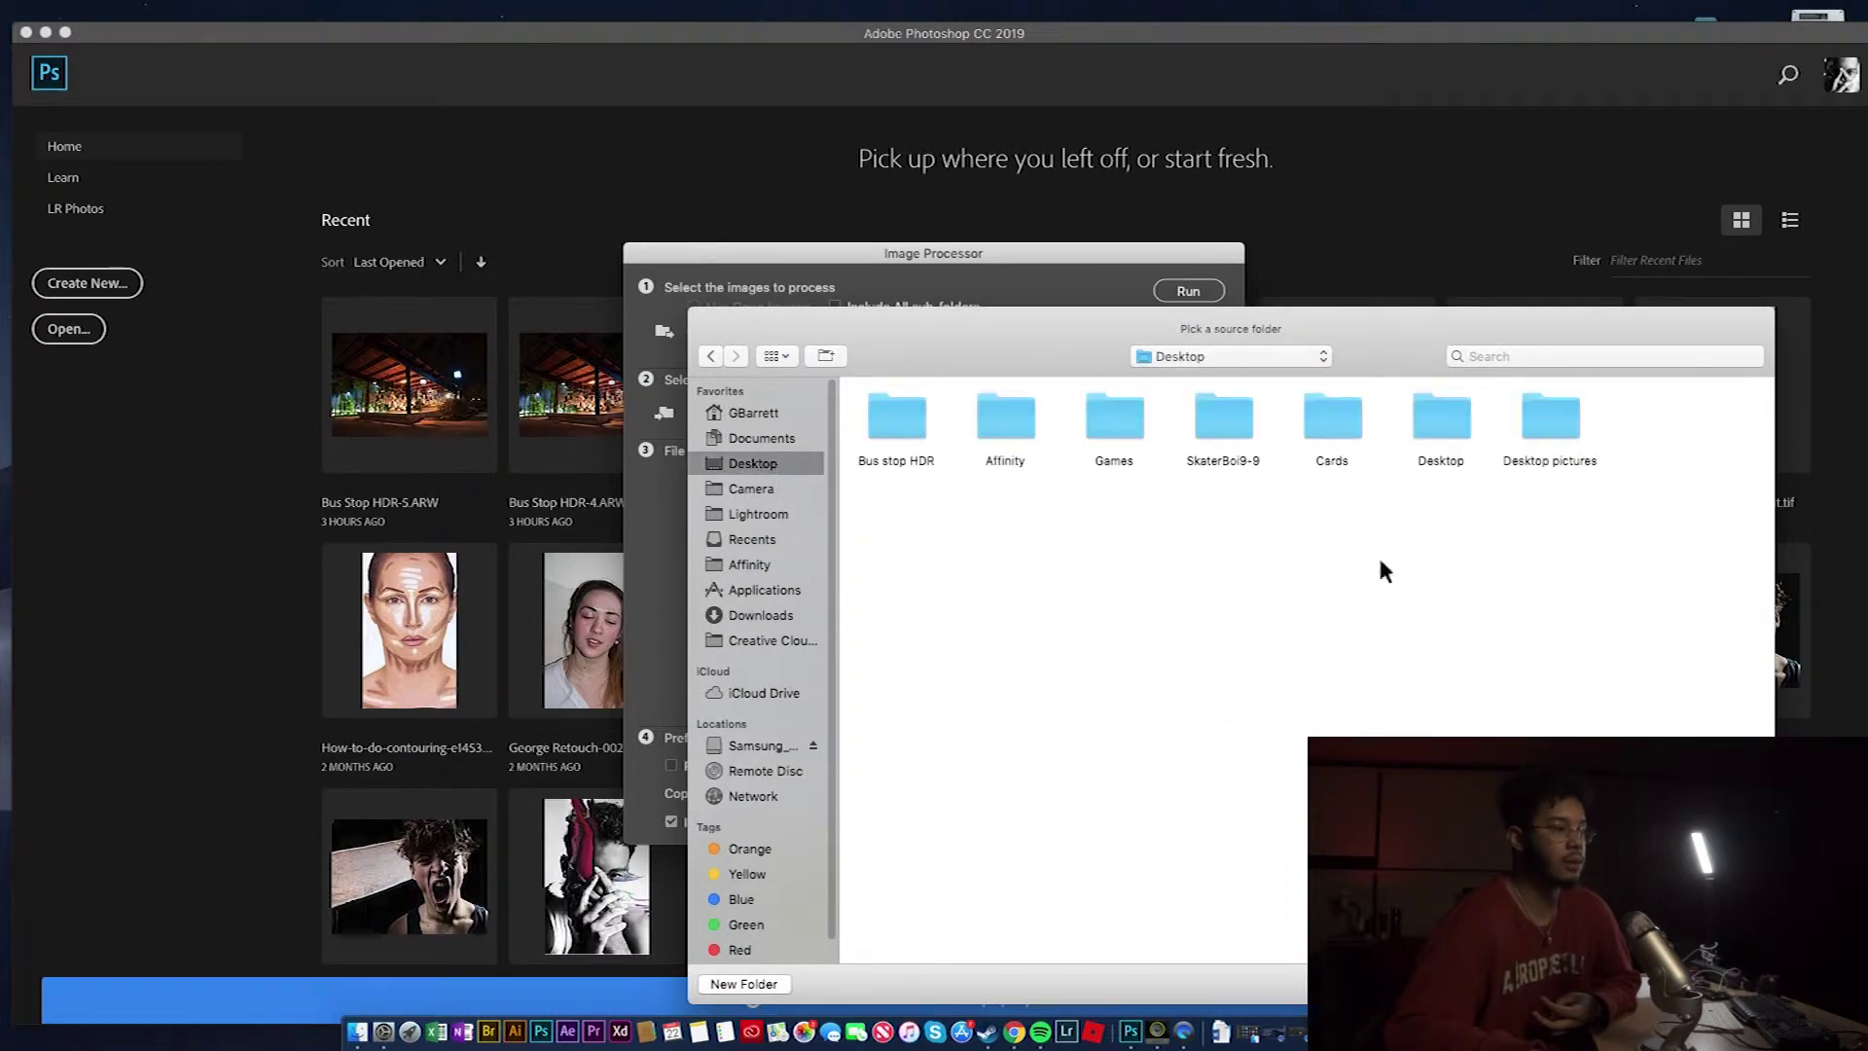
left_click(892, 412)
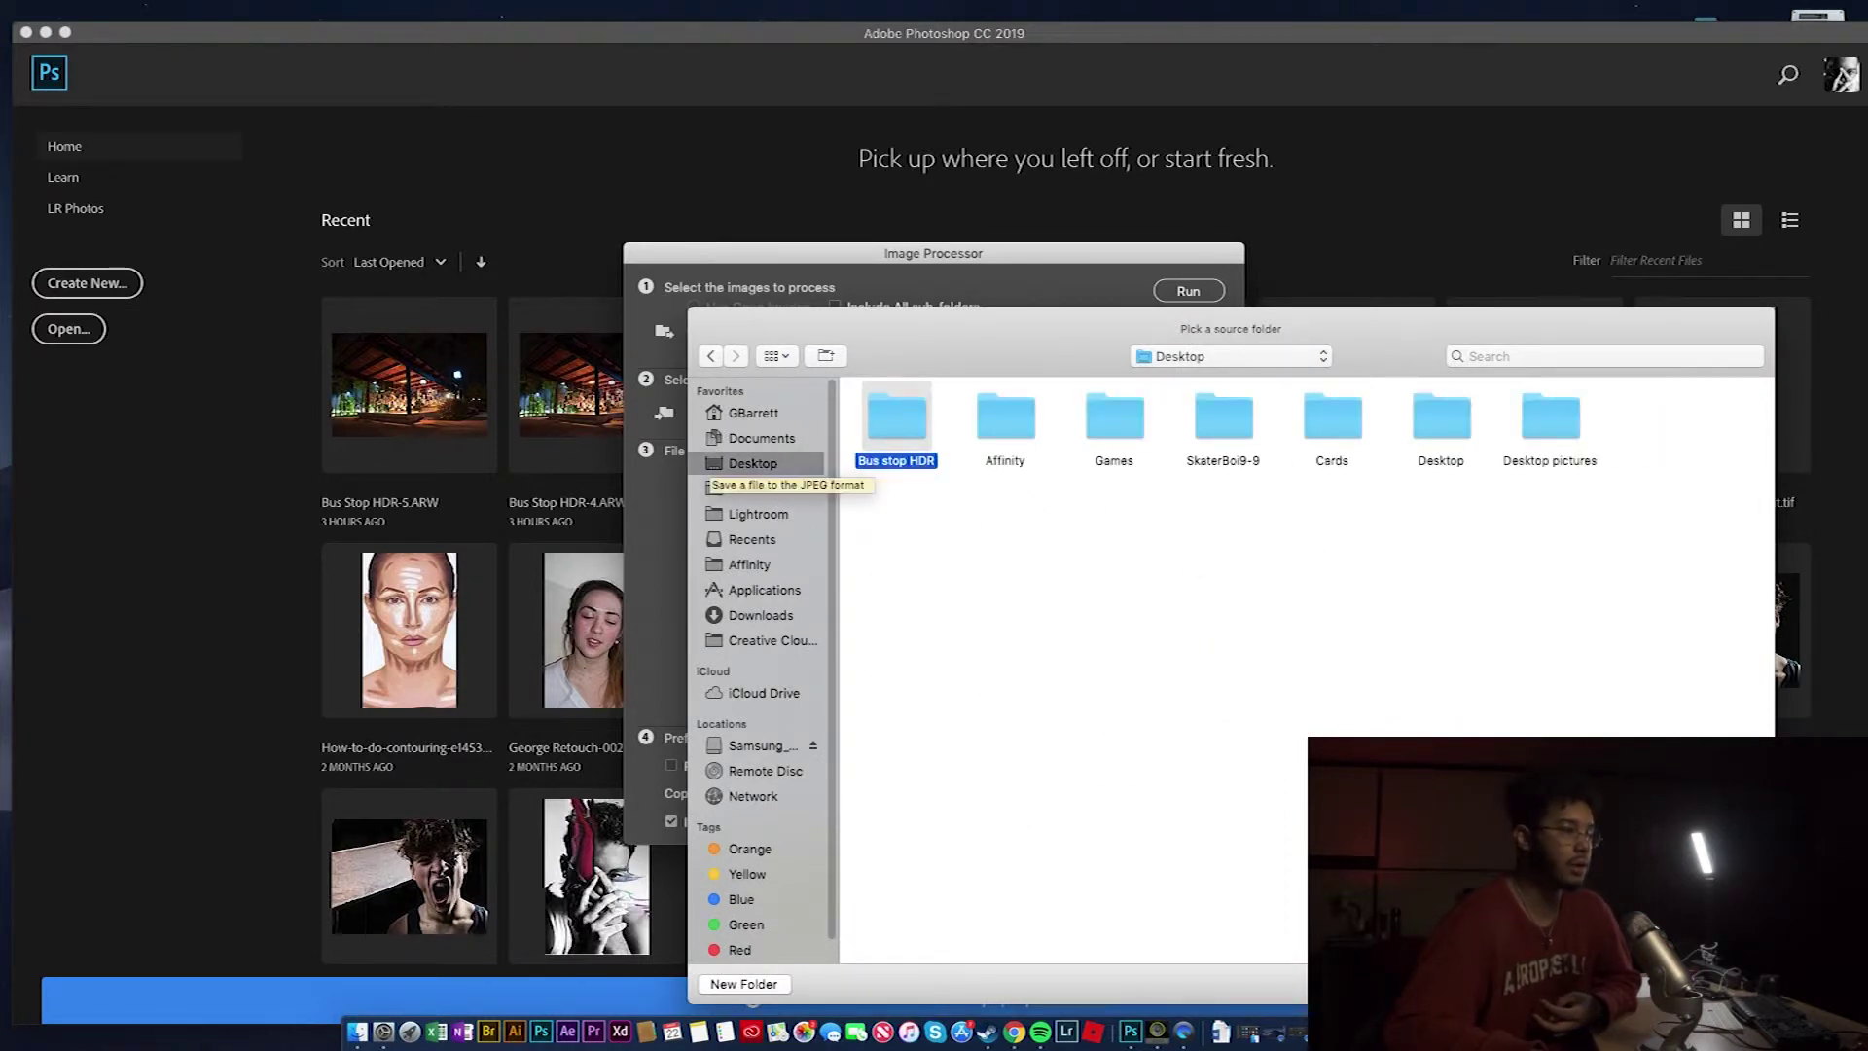
key("Return")
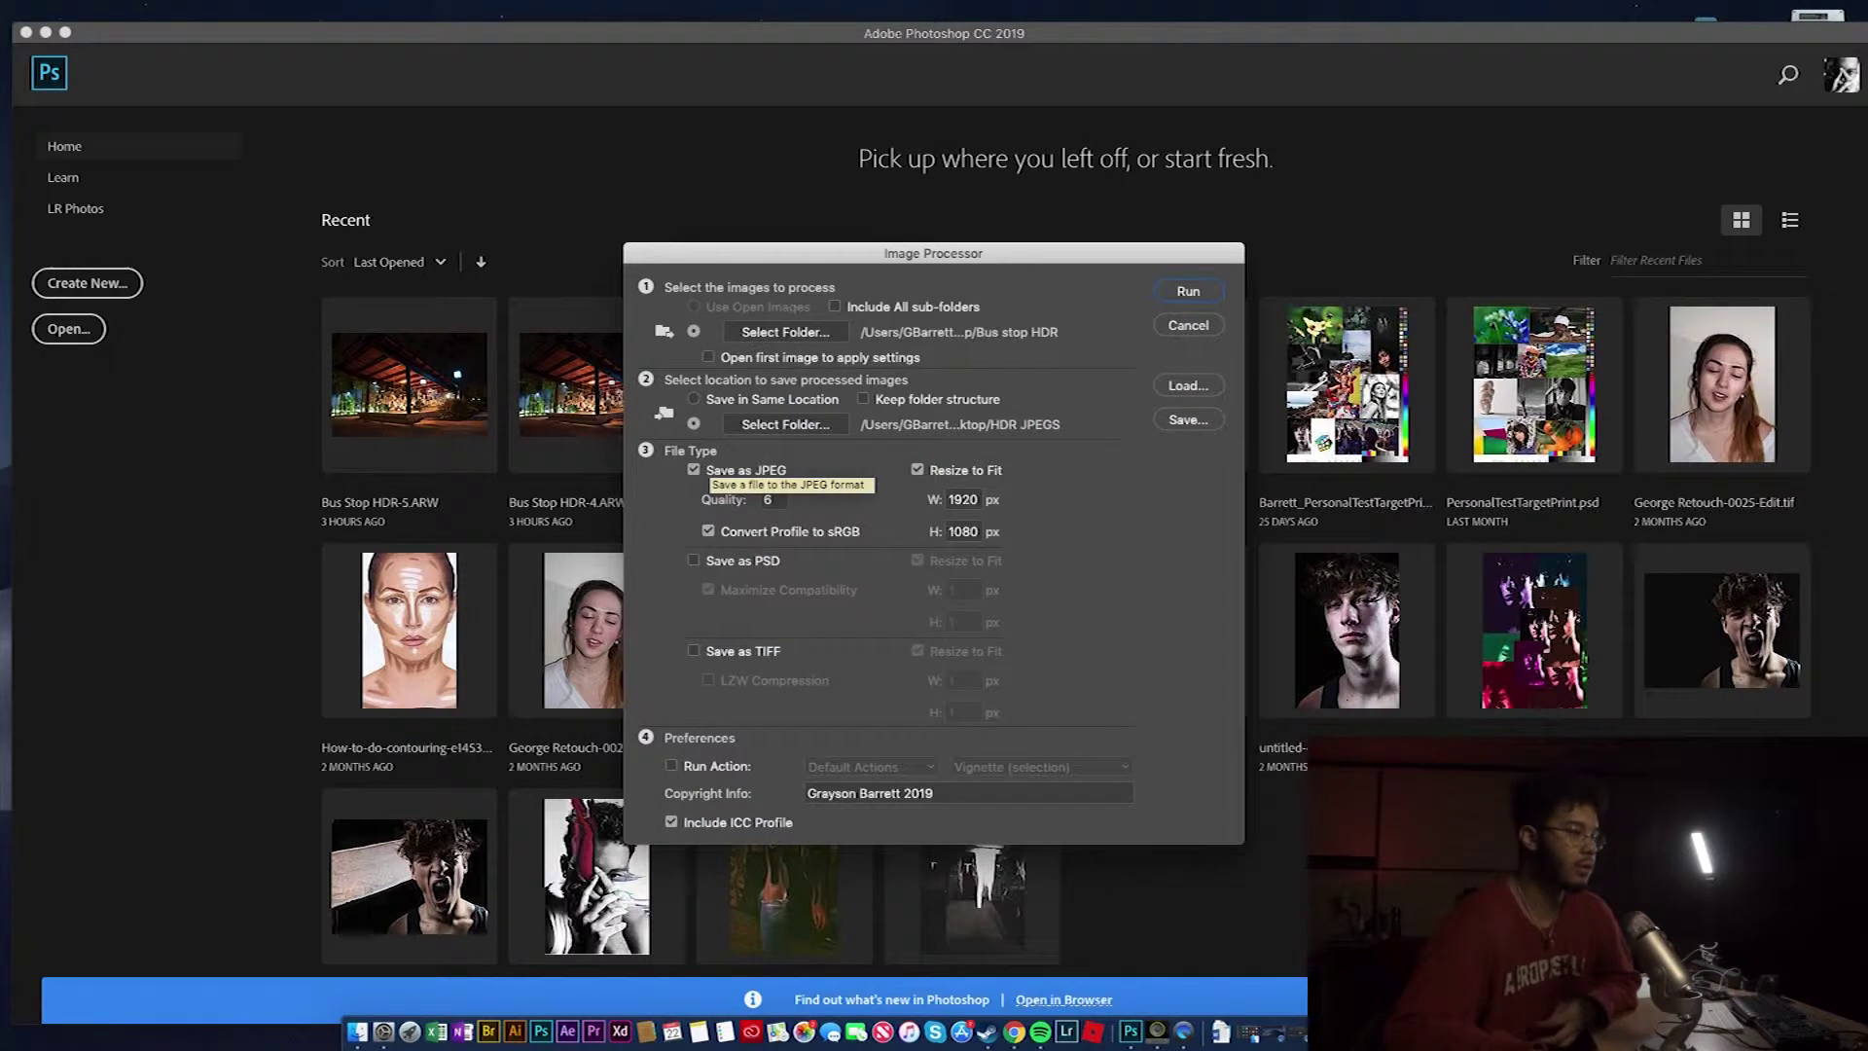
Create a new folder named HDR JPEGS on the Desktop and use it as the destination for processed images
left_click(742, 428)
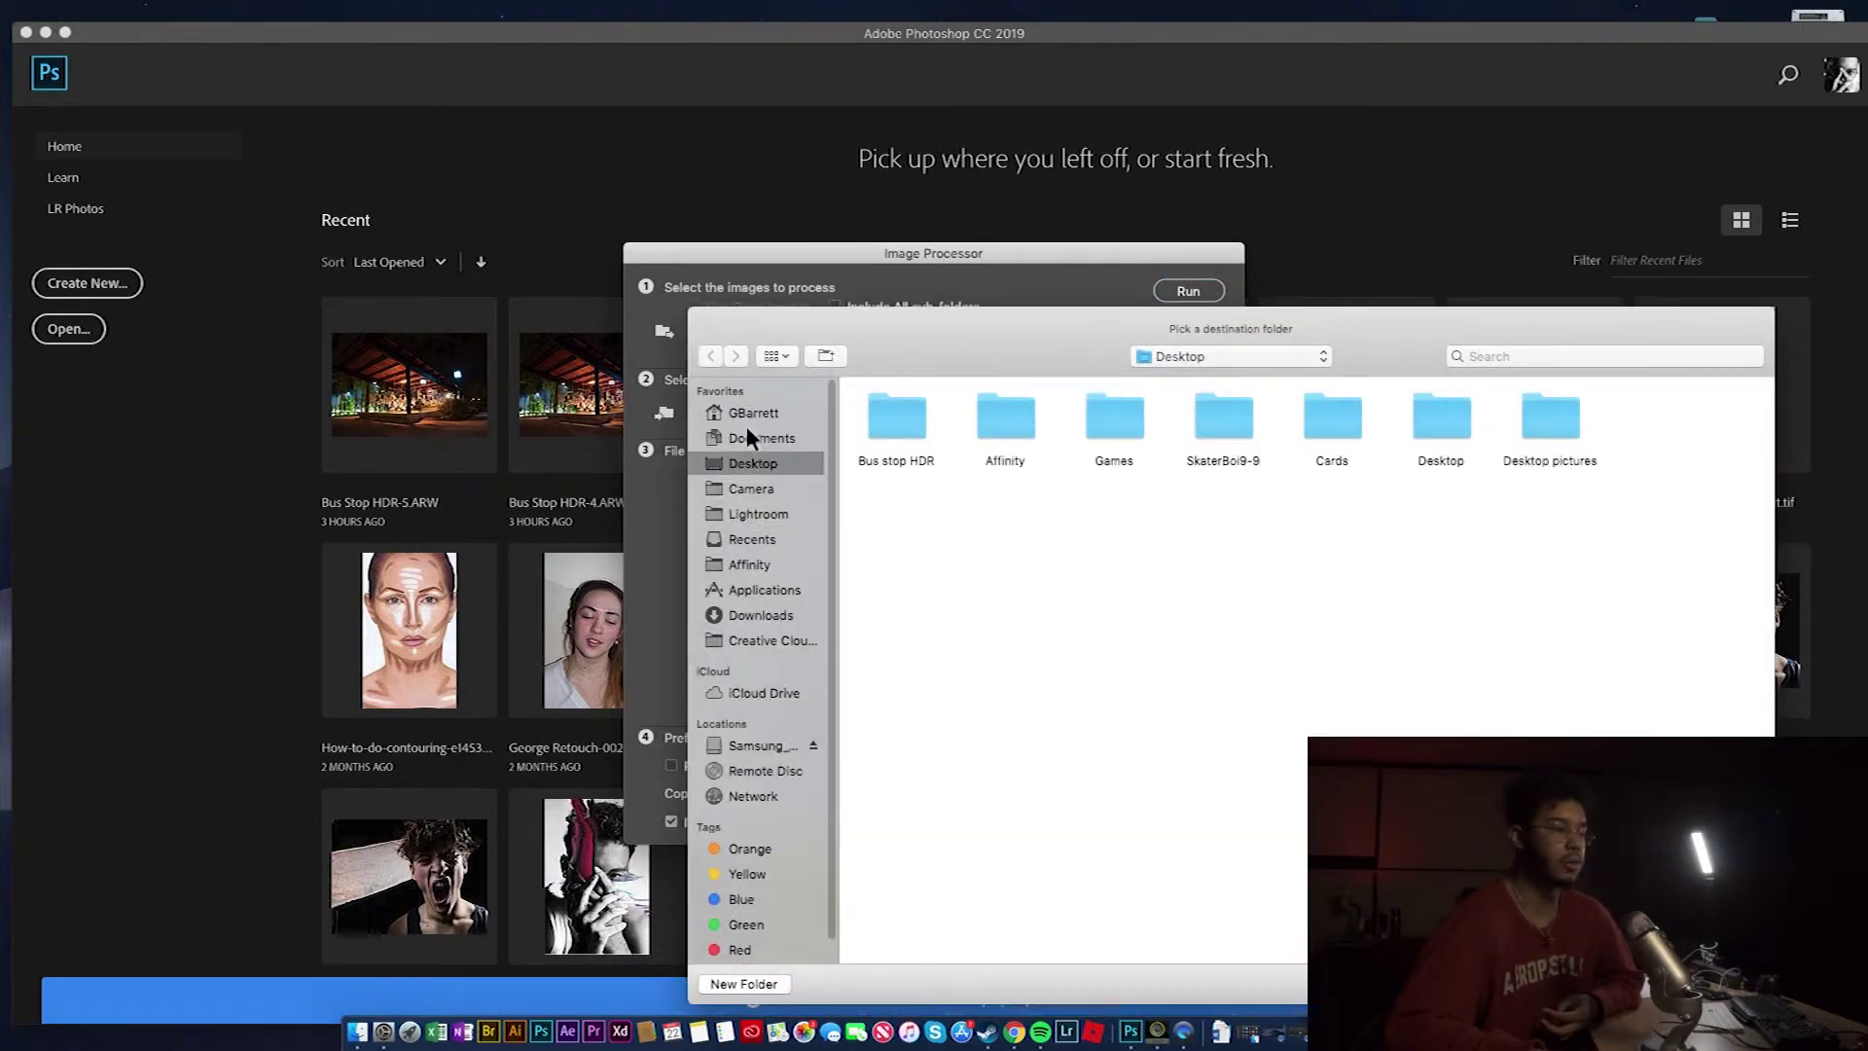
left_click(750, 986)
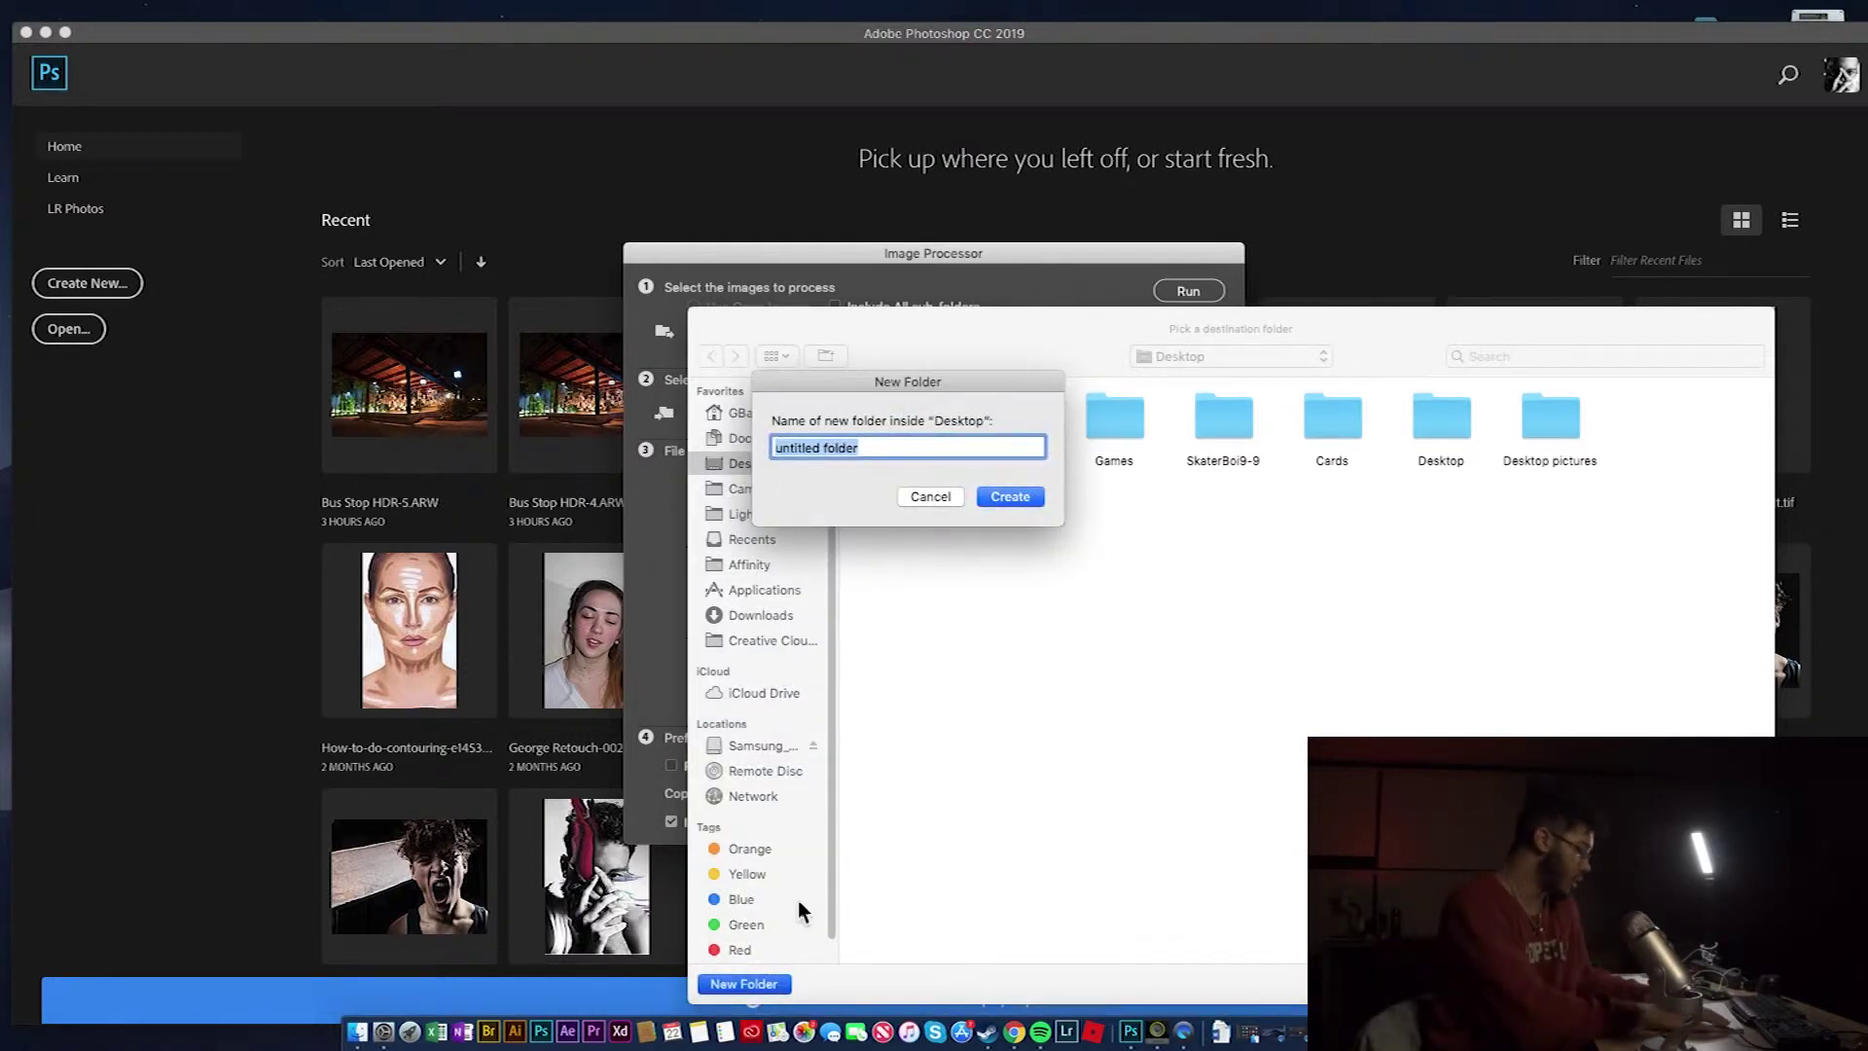
key("BackSpace")
type("HD")
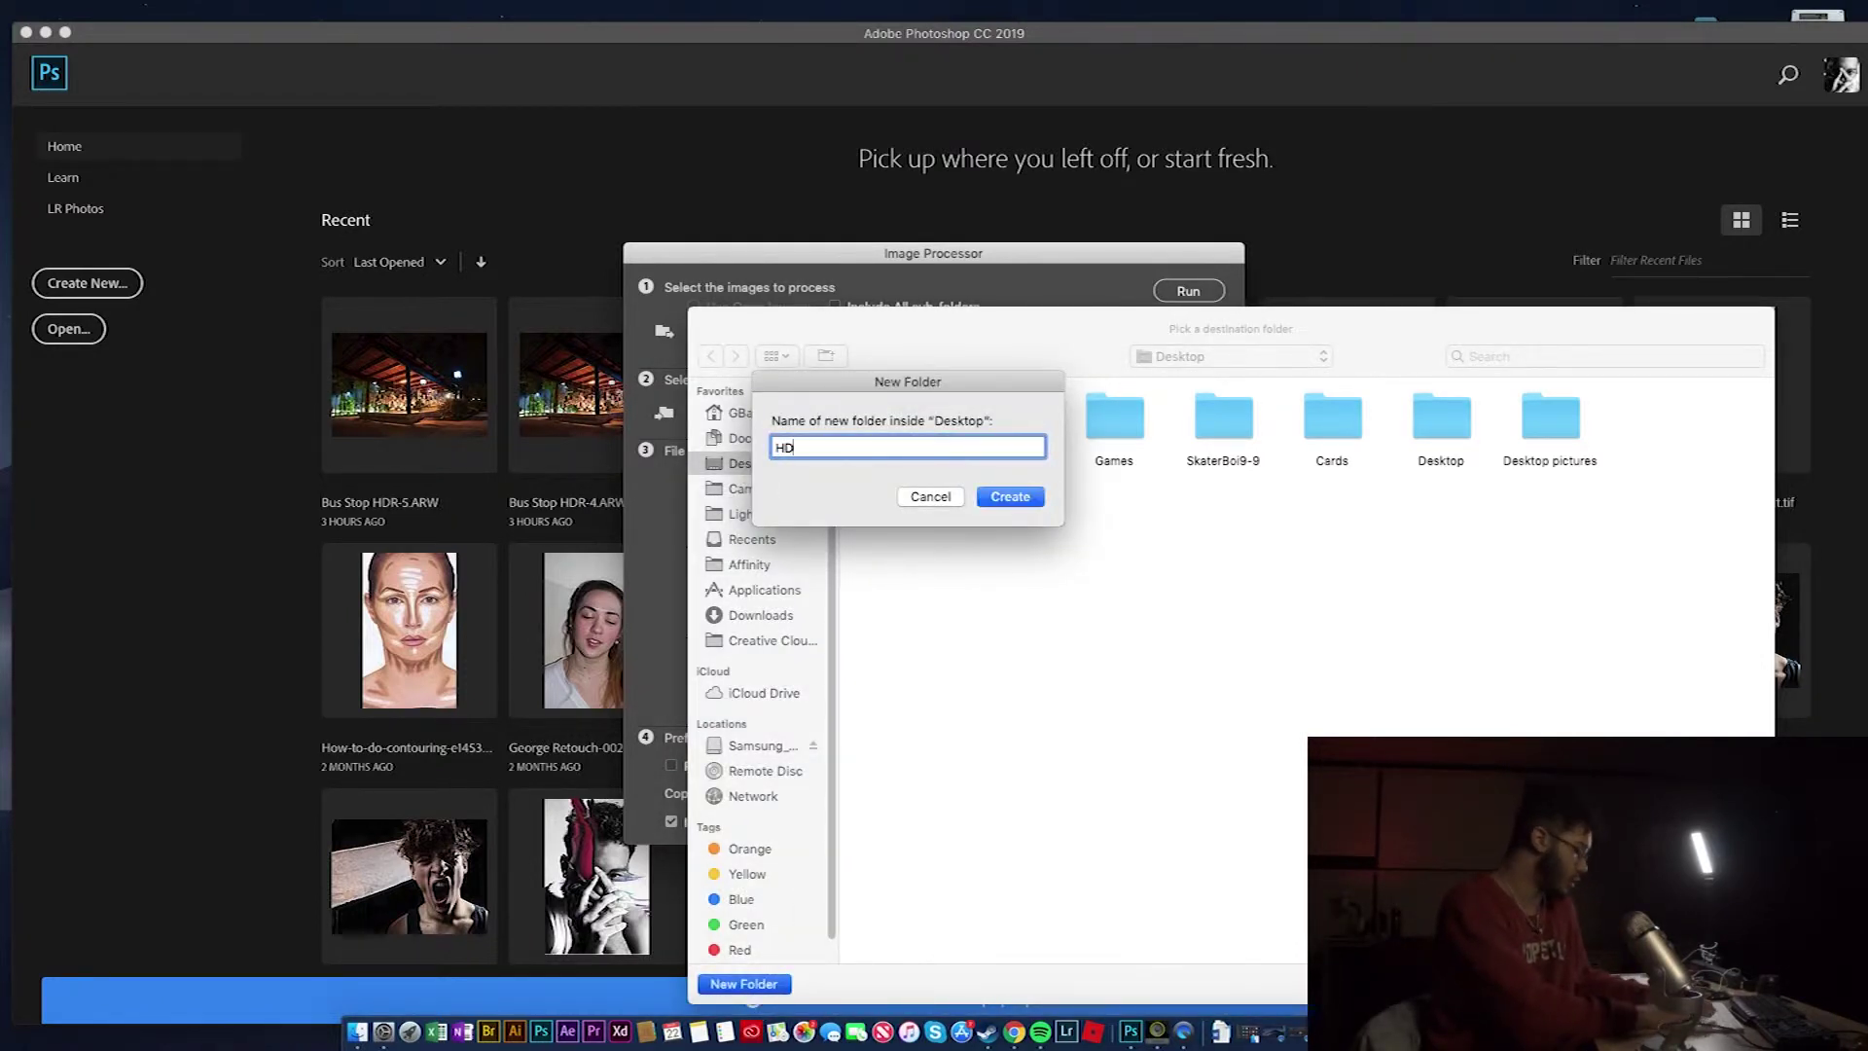
type("R JPEGHS")
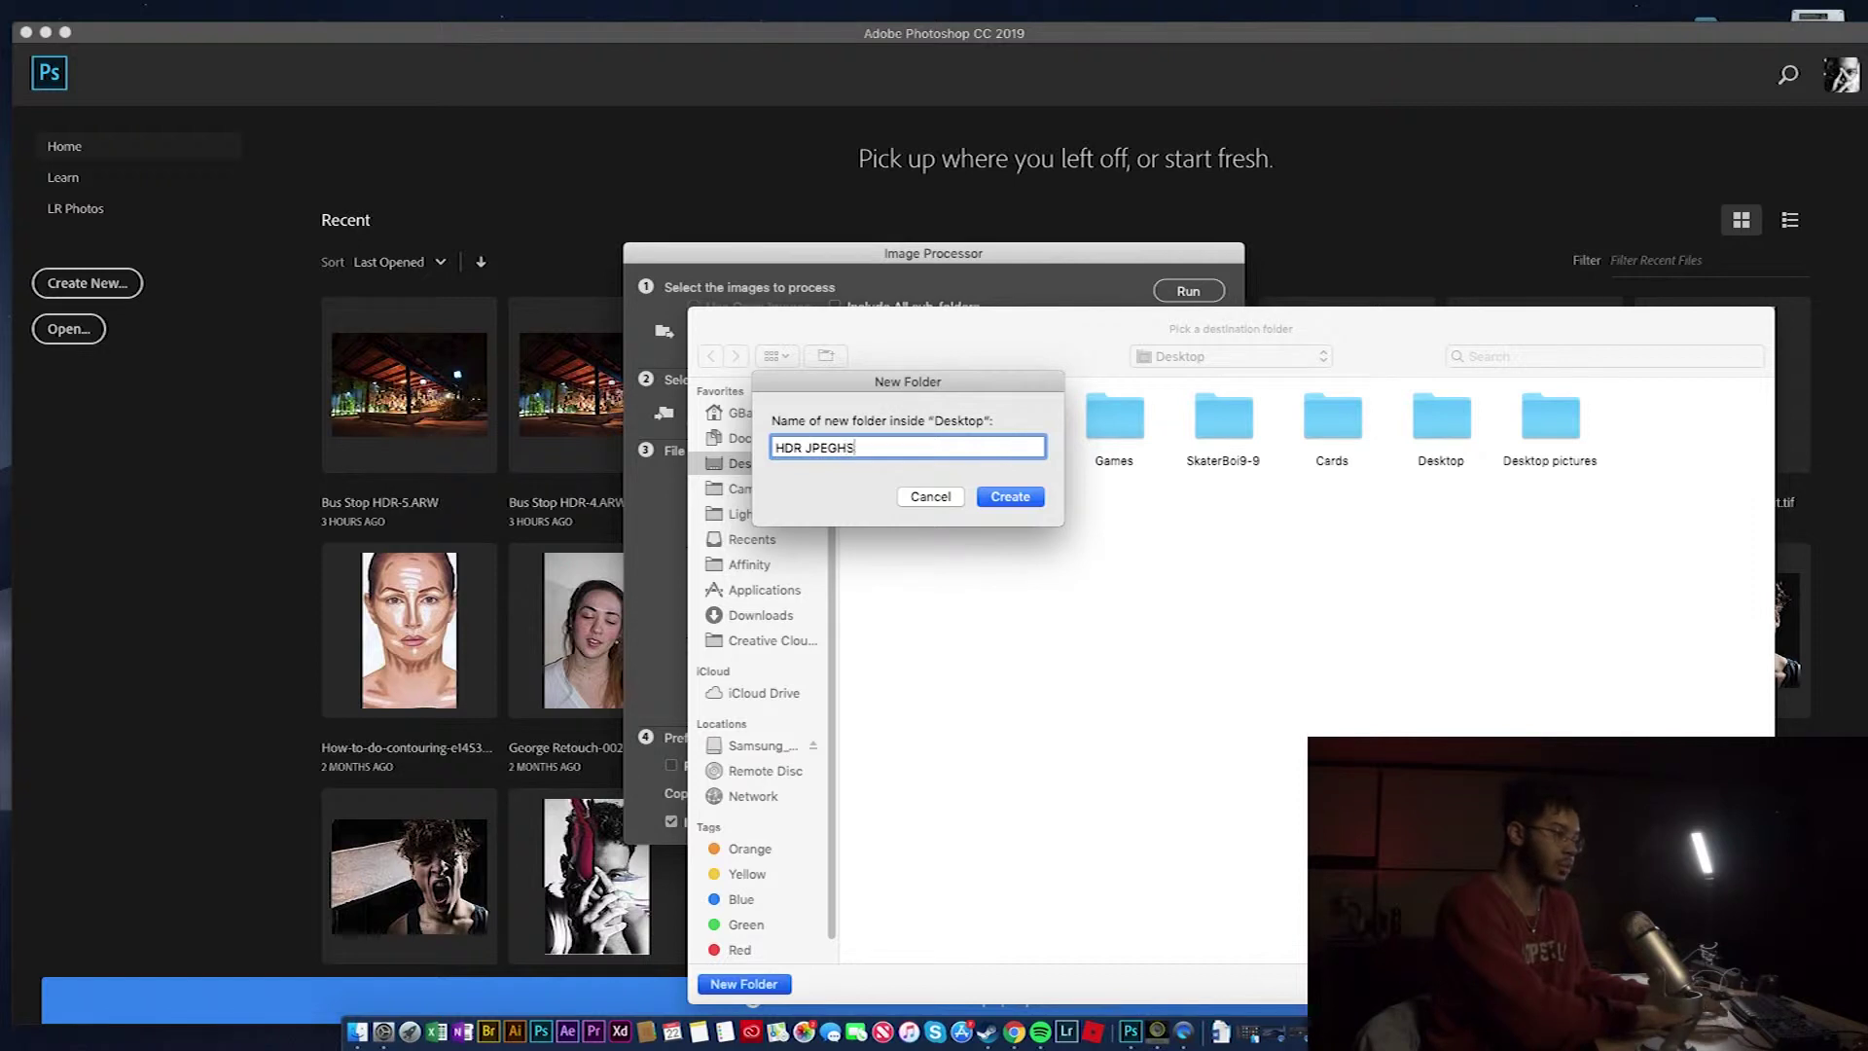
key("BackSpace")
key("BackSpace")
type("S")
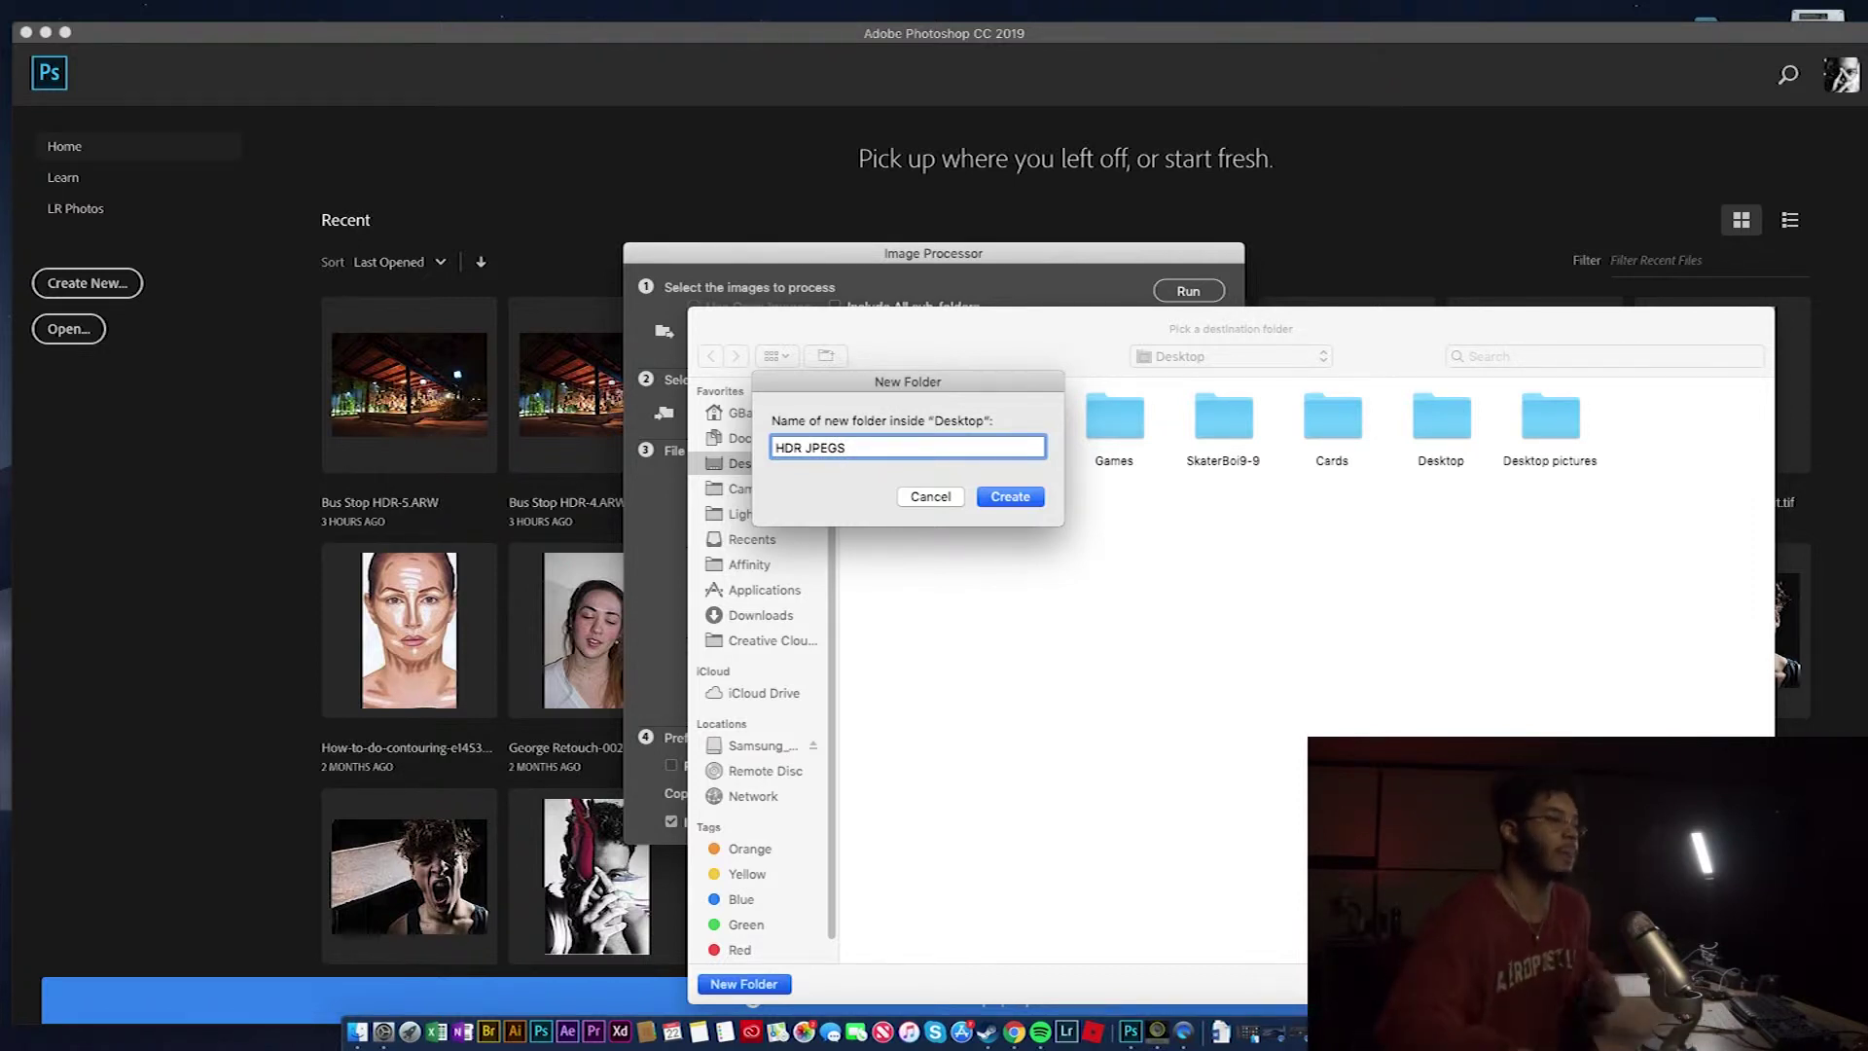
key("Return")
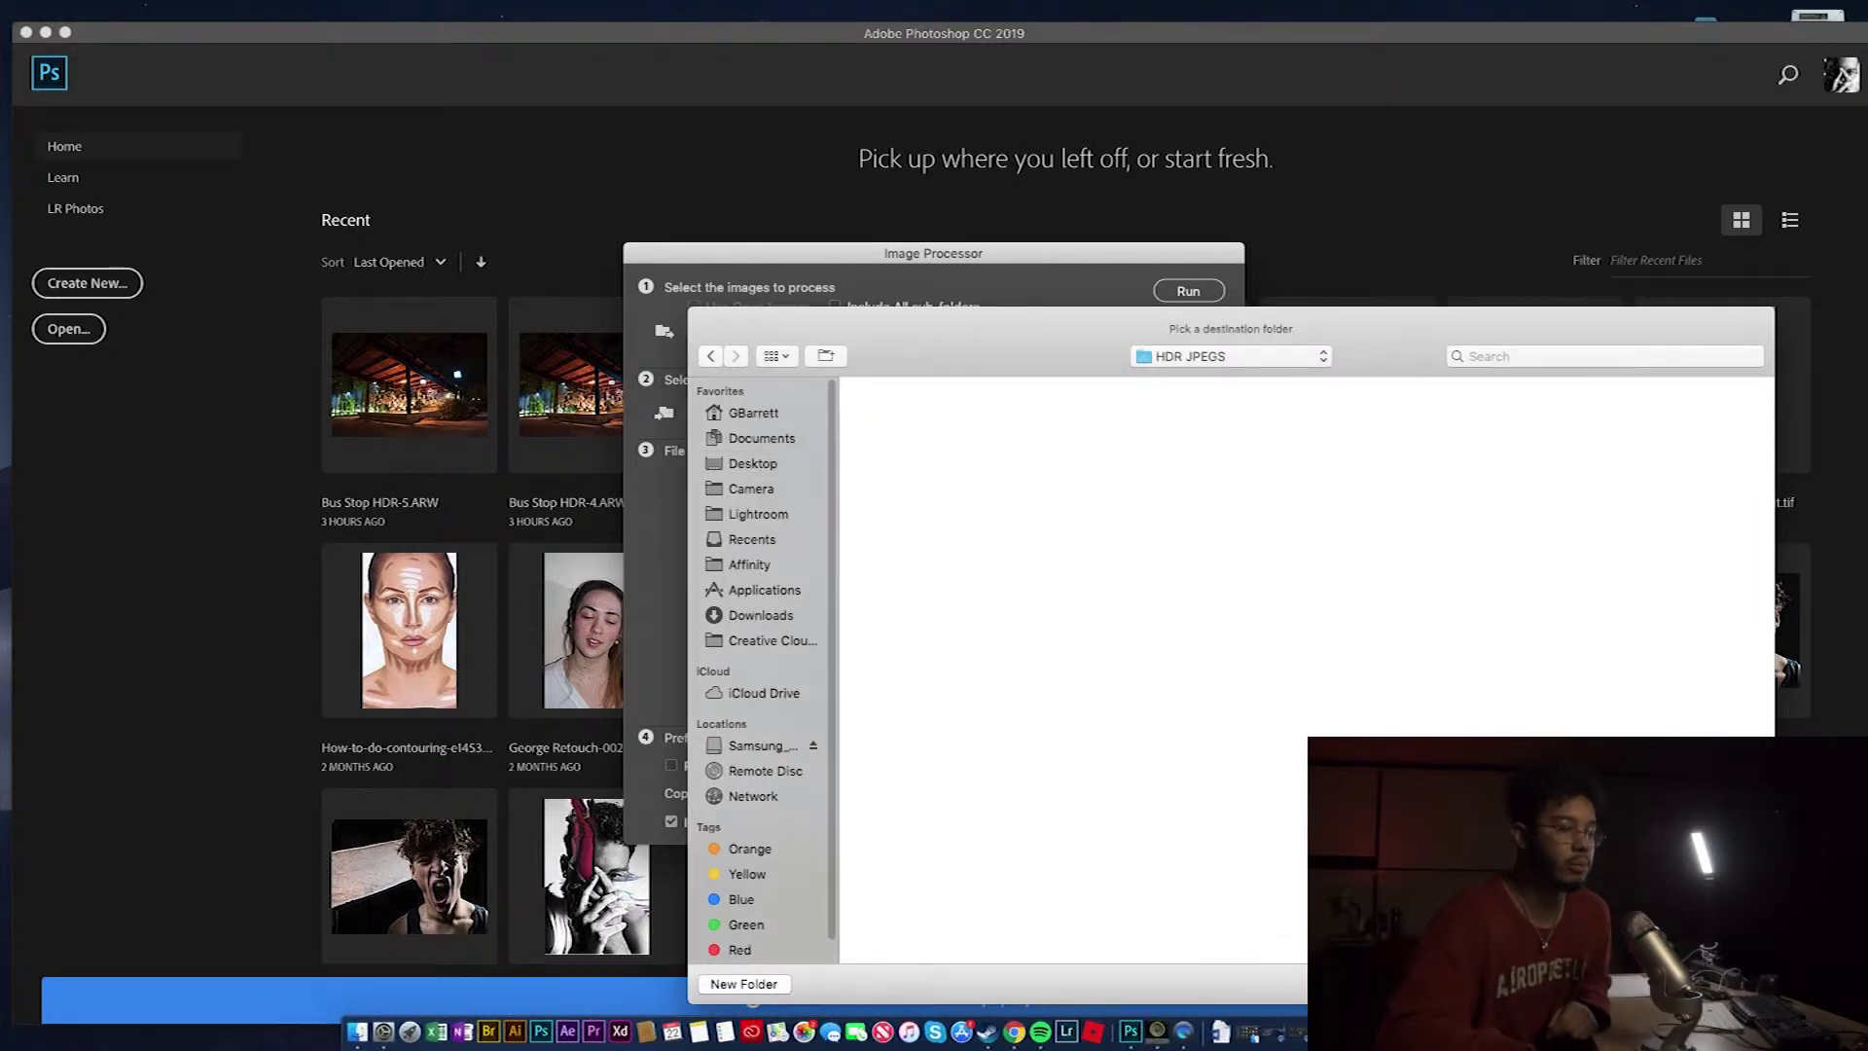
key("Return")
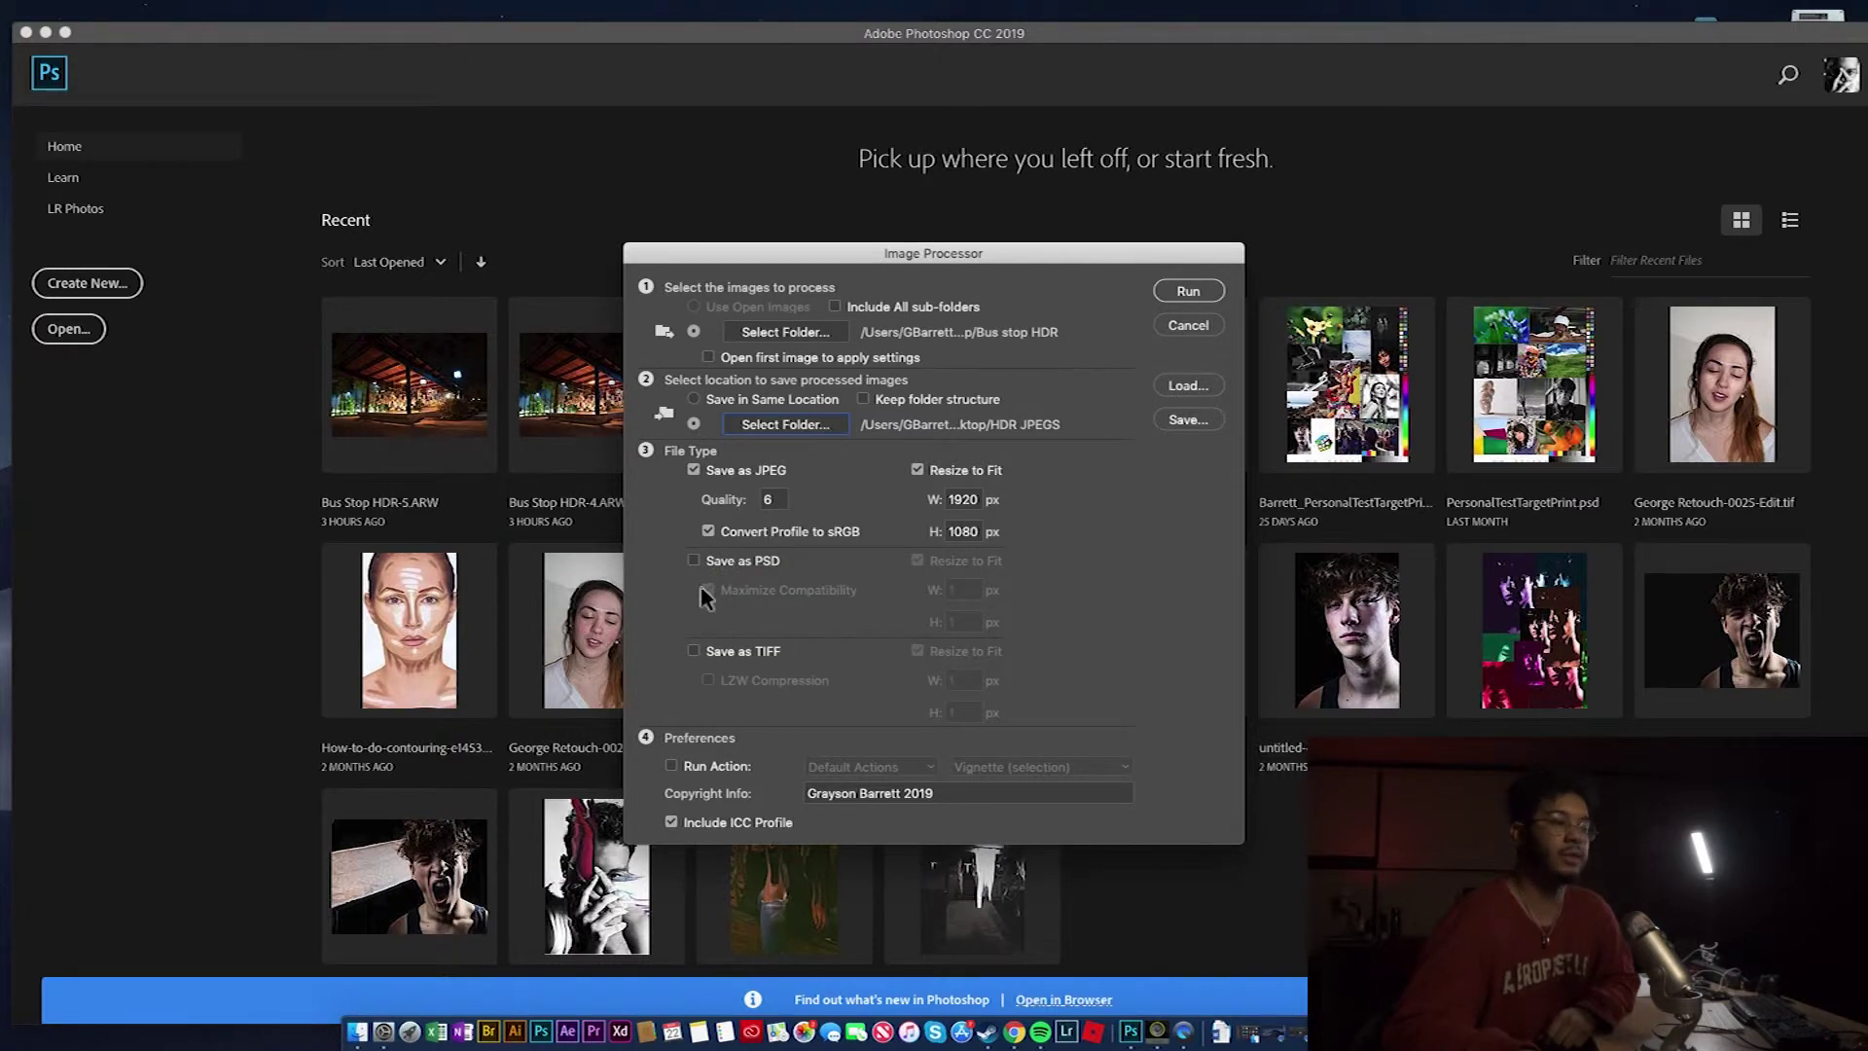
Set the output file type to TIFF only, with JPEG and PSD turned off
left_click(693, 471)
left_click(694, 561)
left_click(694, 651)
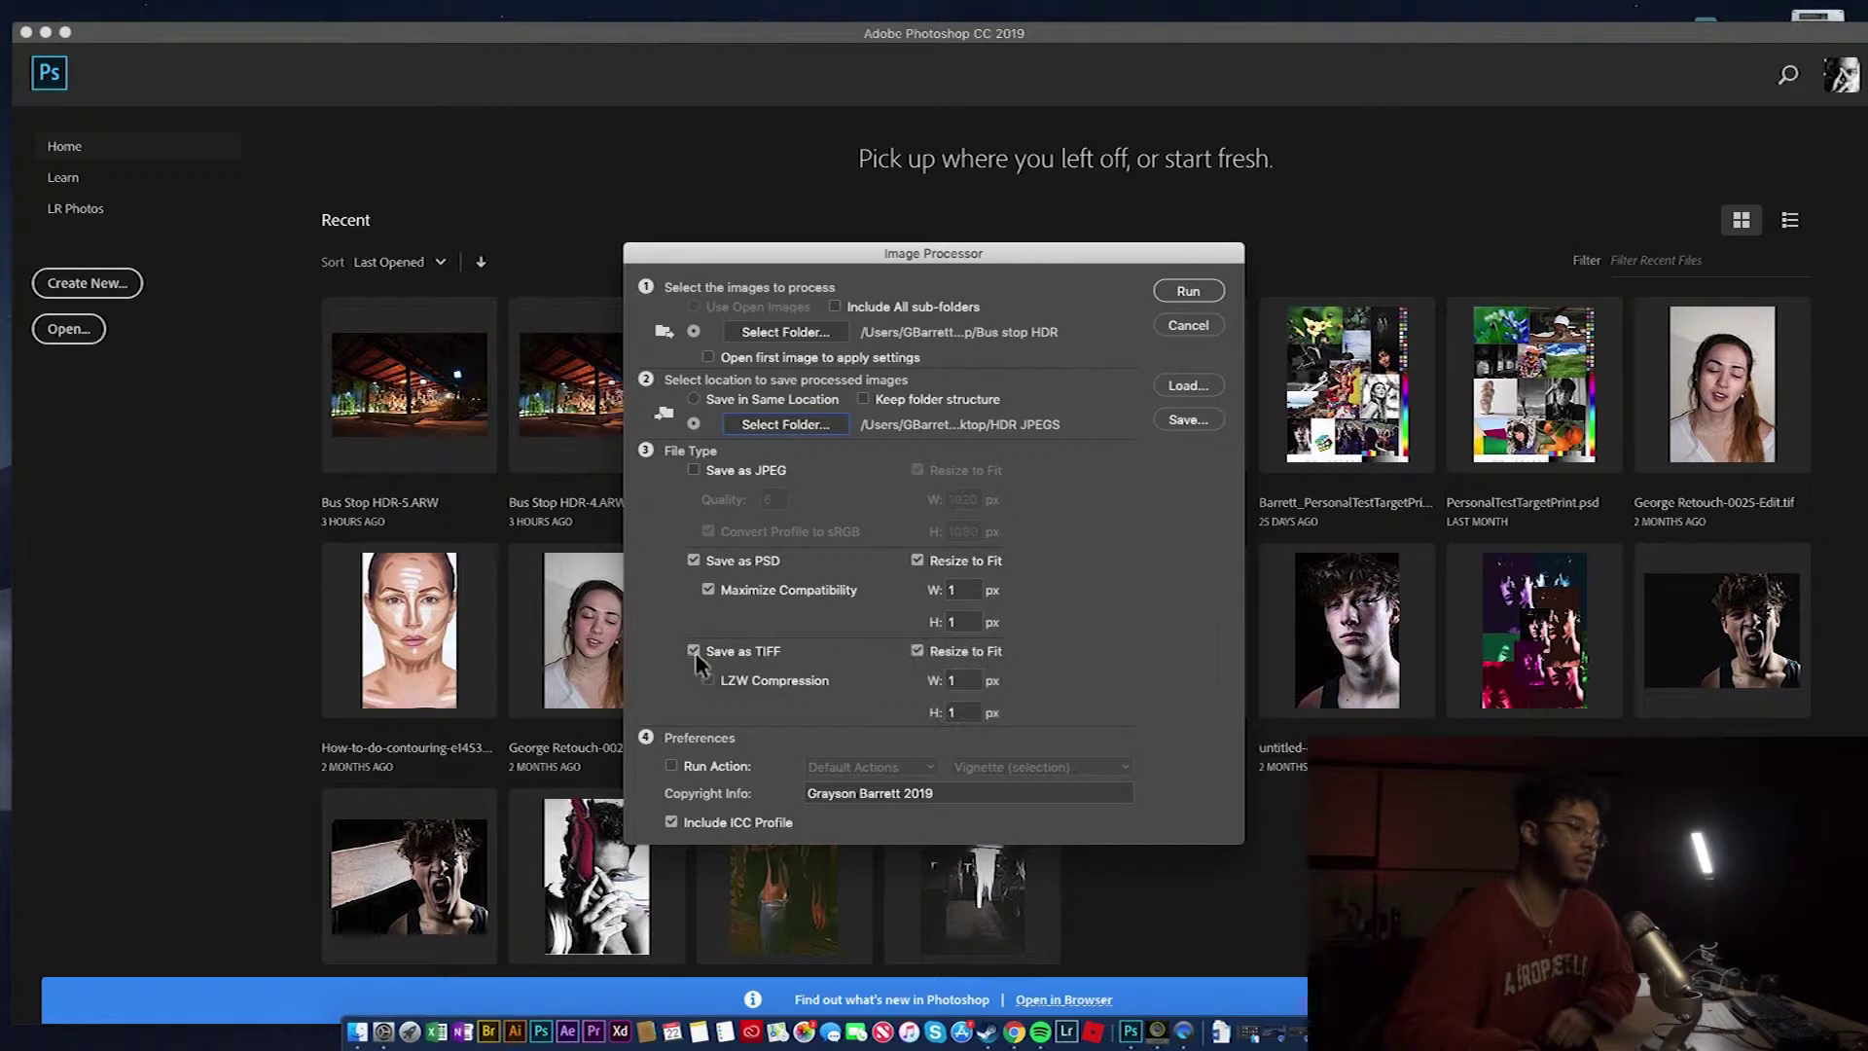
left_click(693, 562)
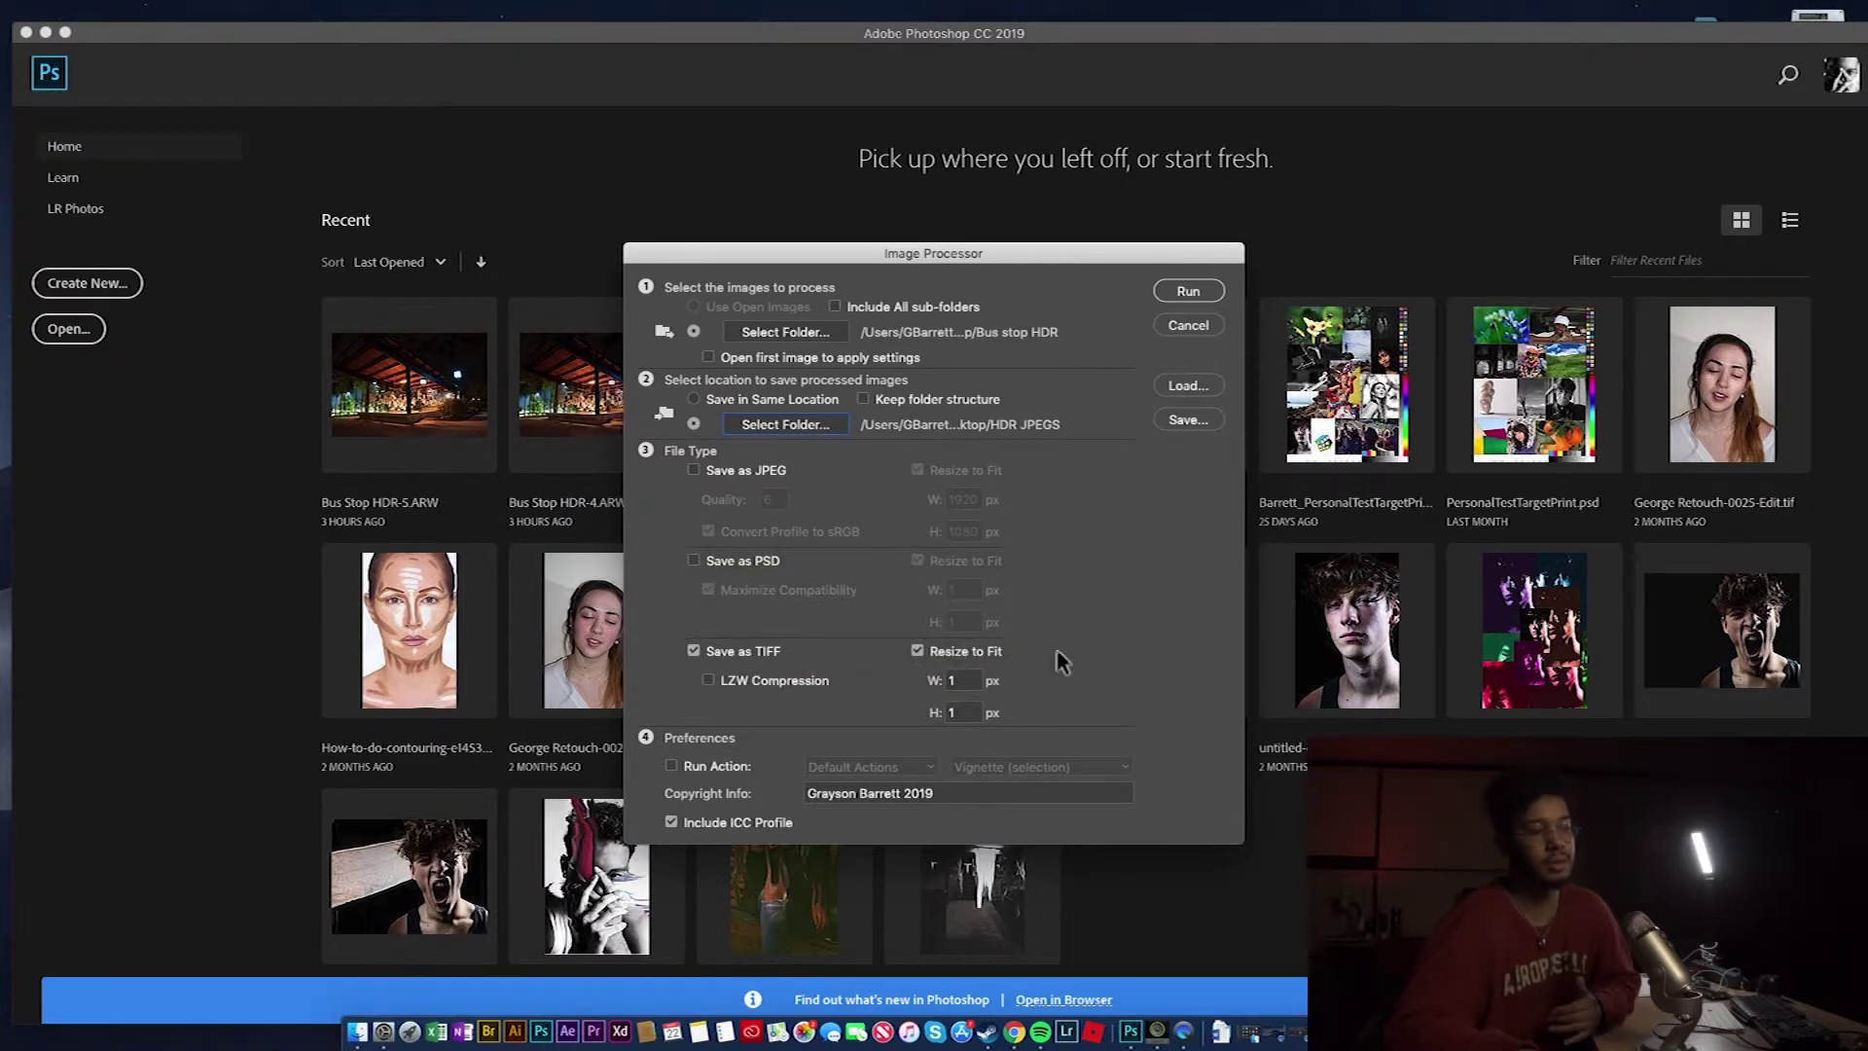
Set the output file type to JPEG only, with PSD and TIFF turned off
left_click(699, 562)
left_click(698, 469)
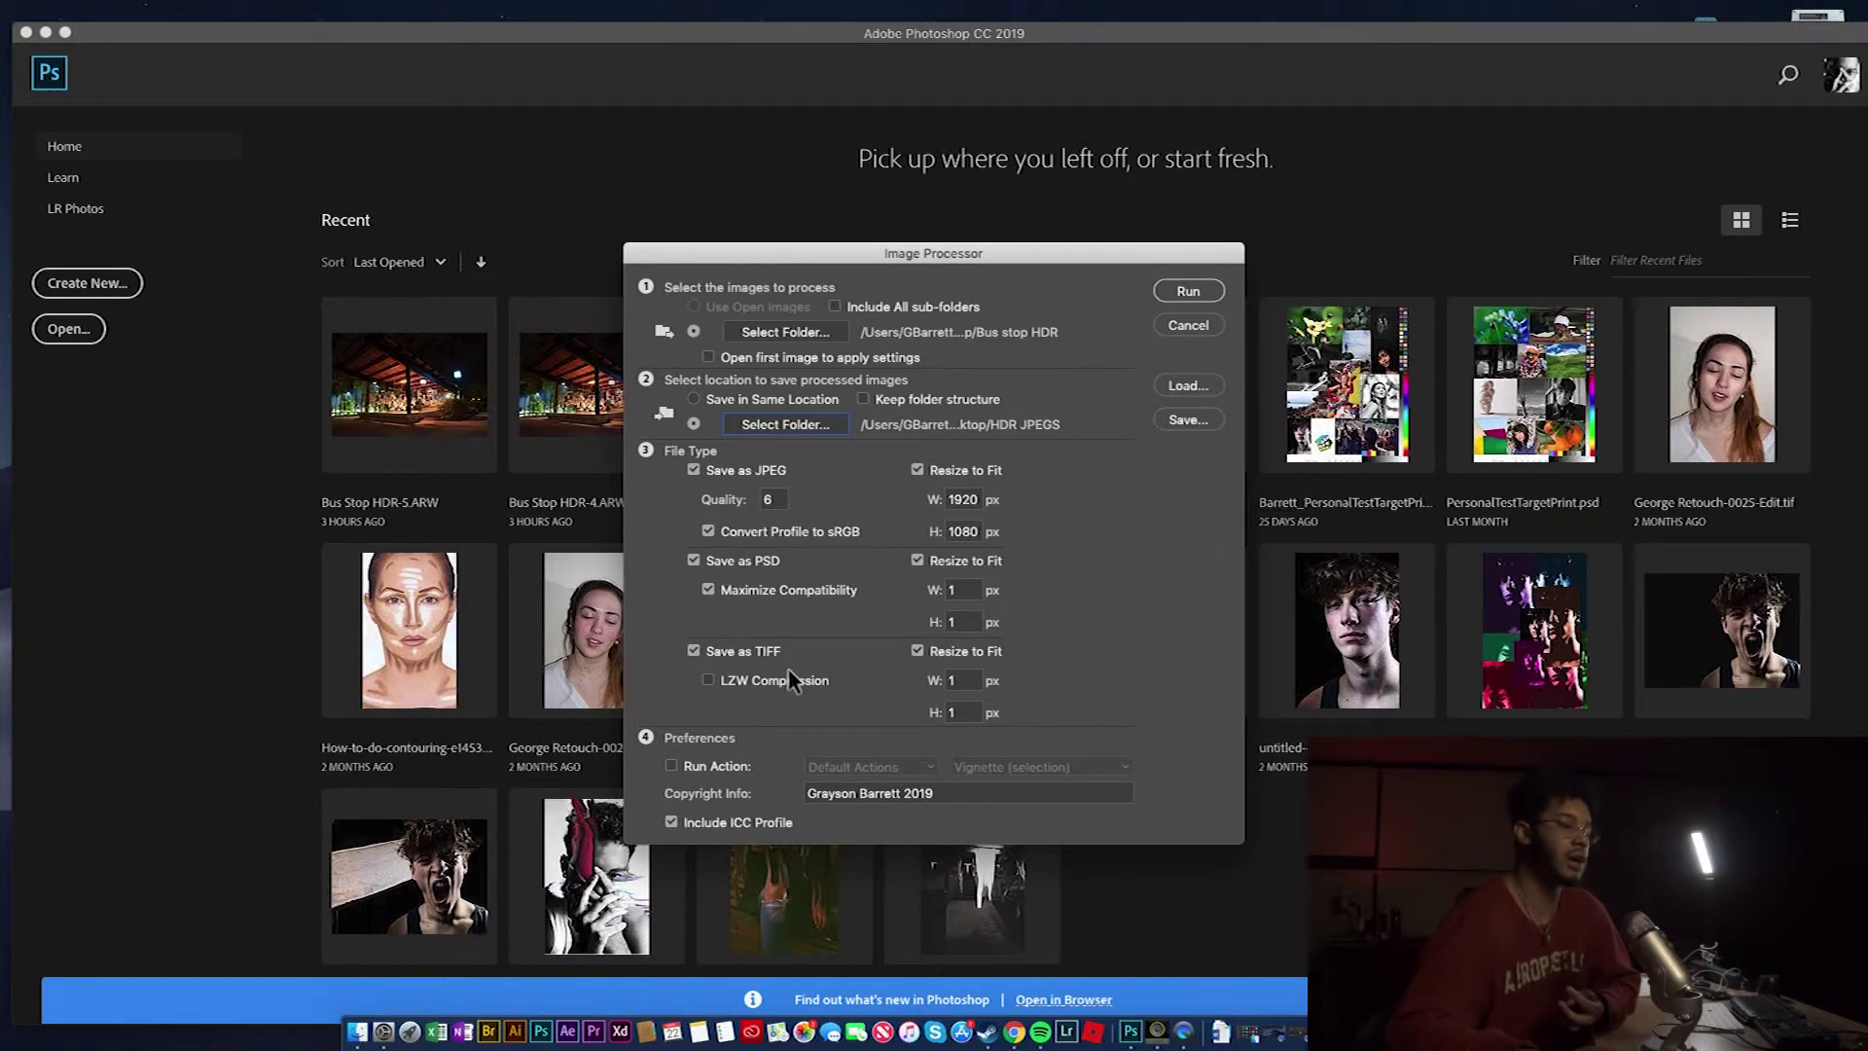
left_click(693, 650)
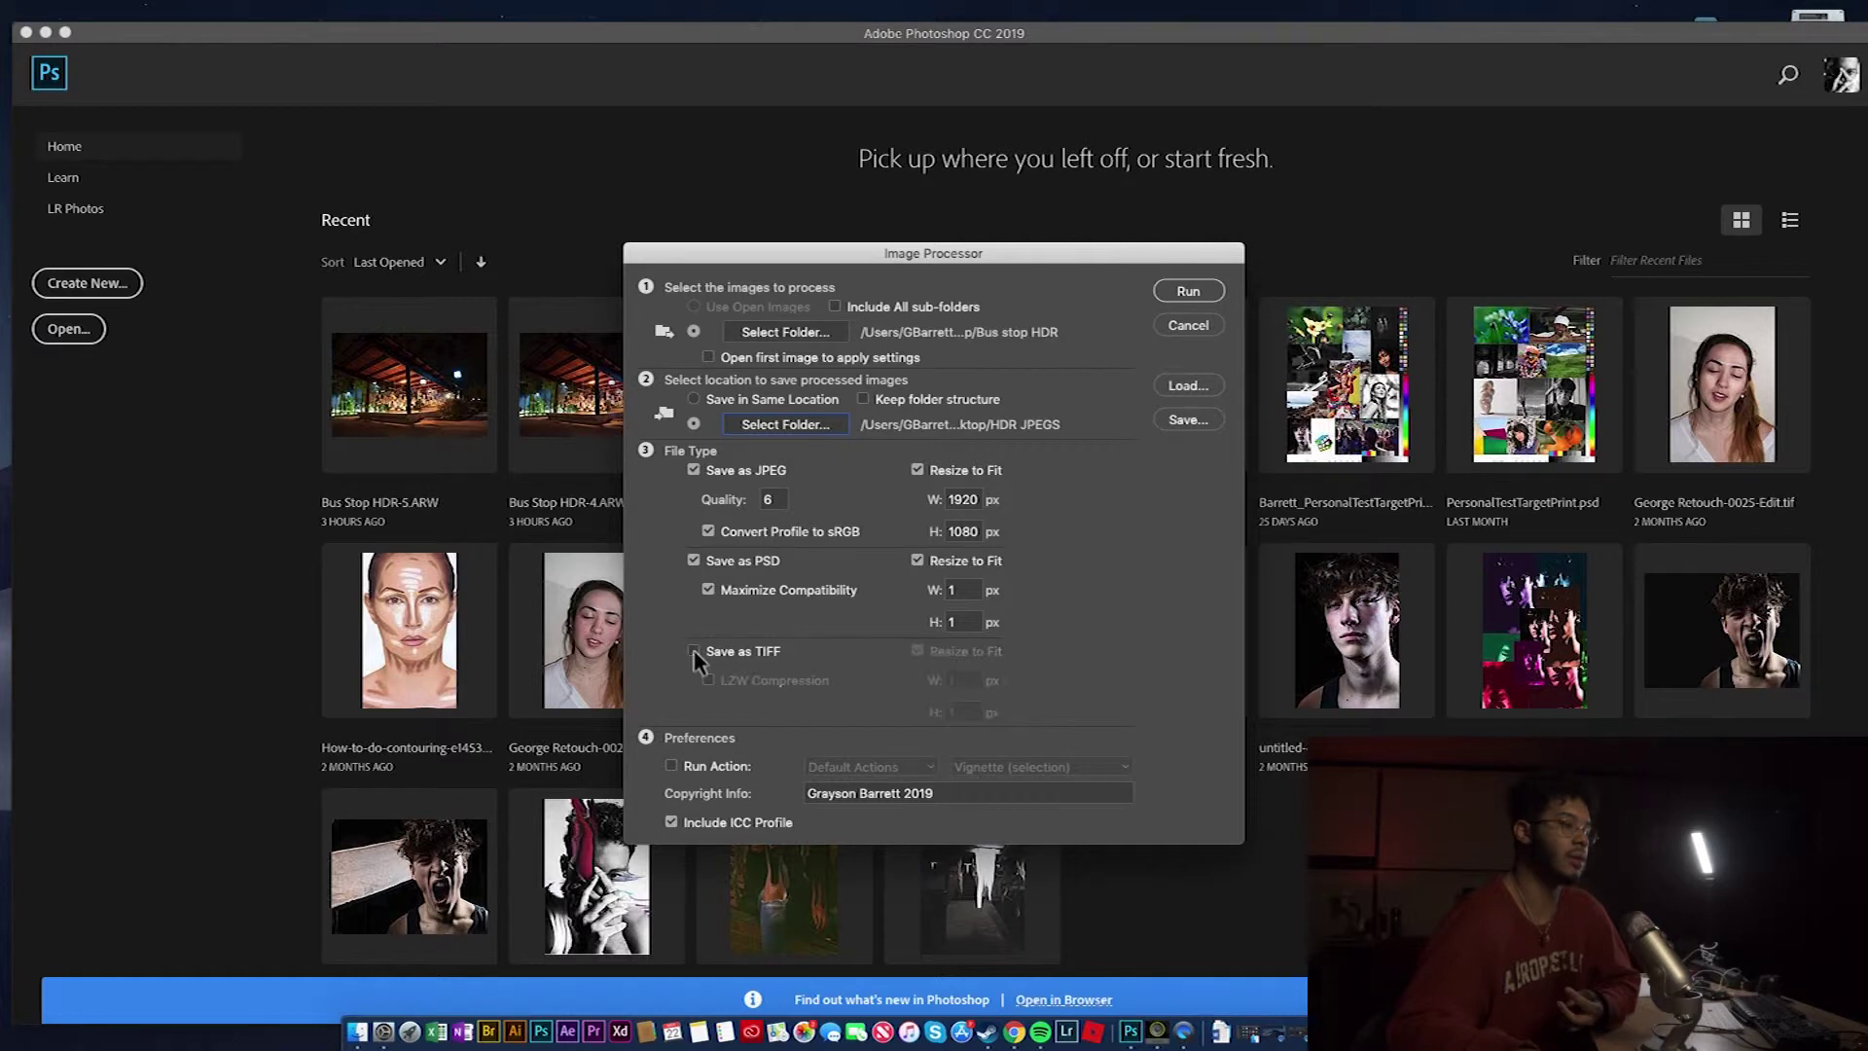
left_click(692, 561)
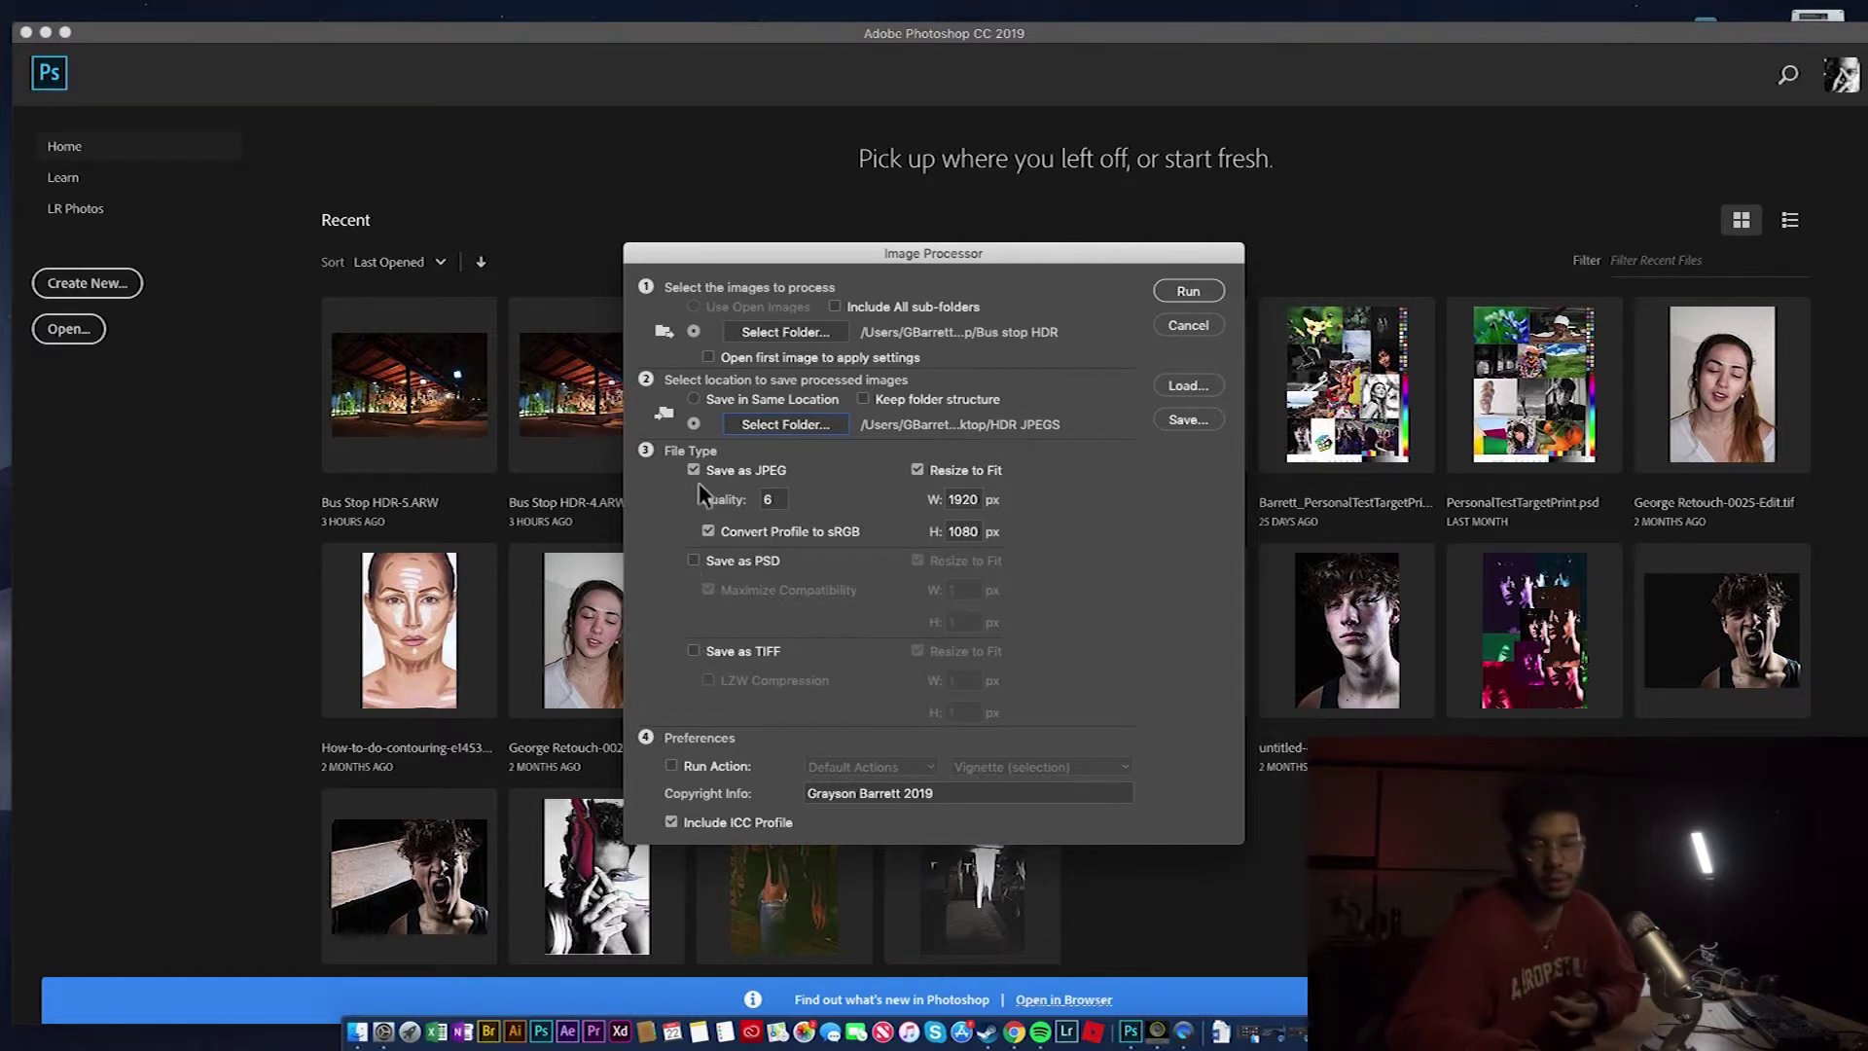
Try a JPEG quality of 12 and return the quality to 6
left_click(775, 499)
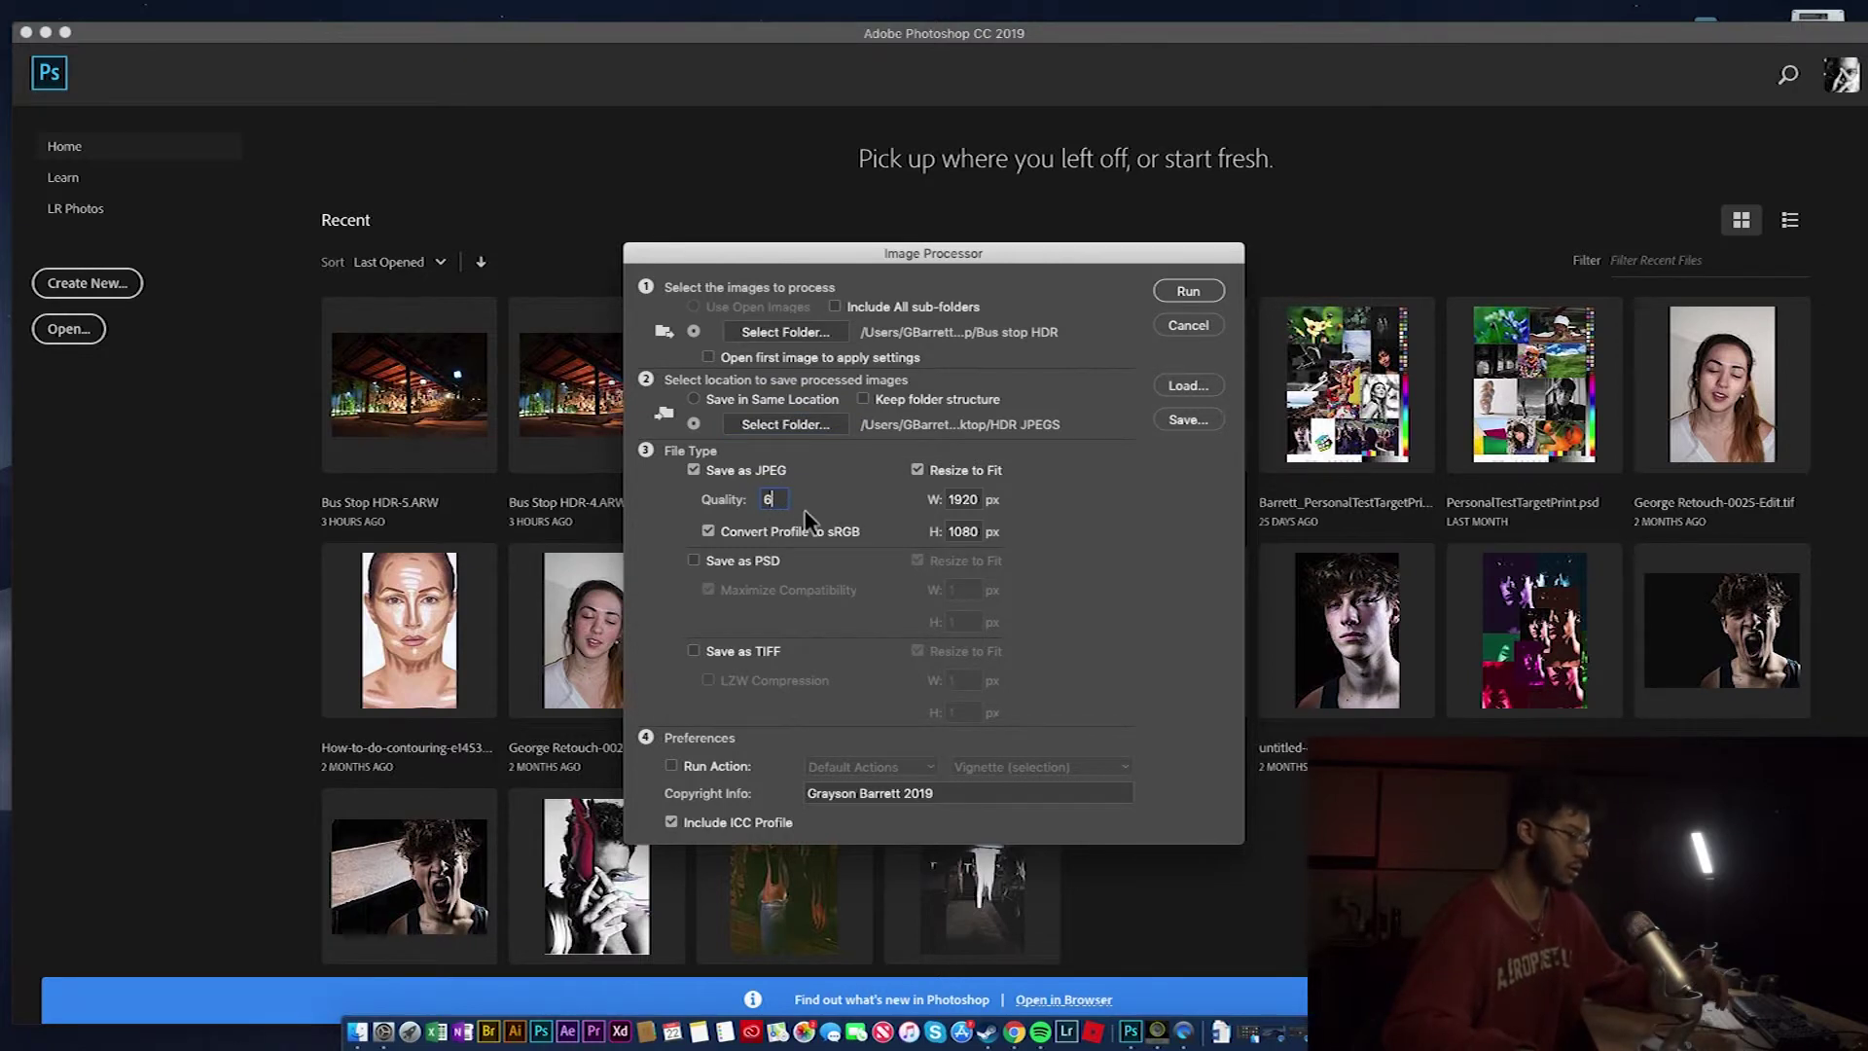
key("BackSpace")
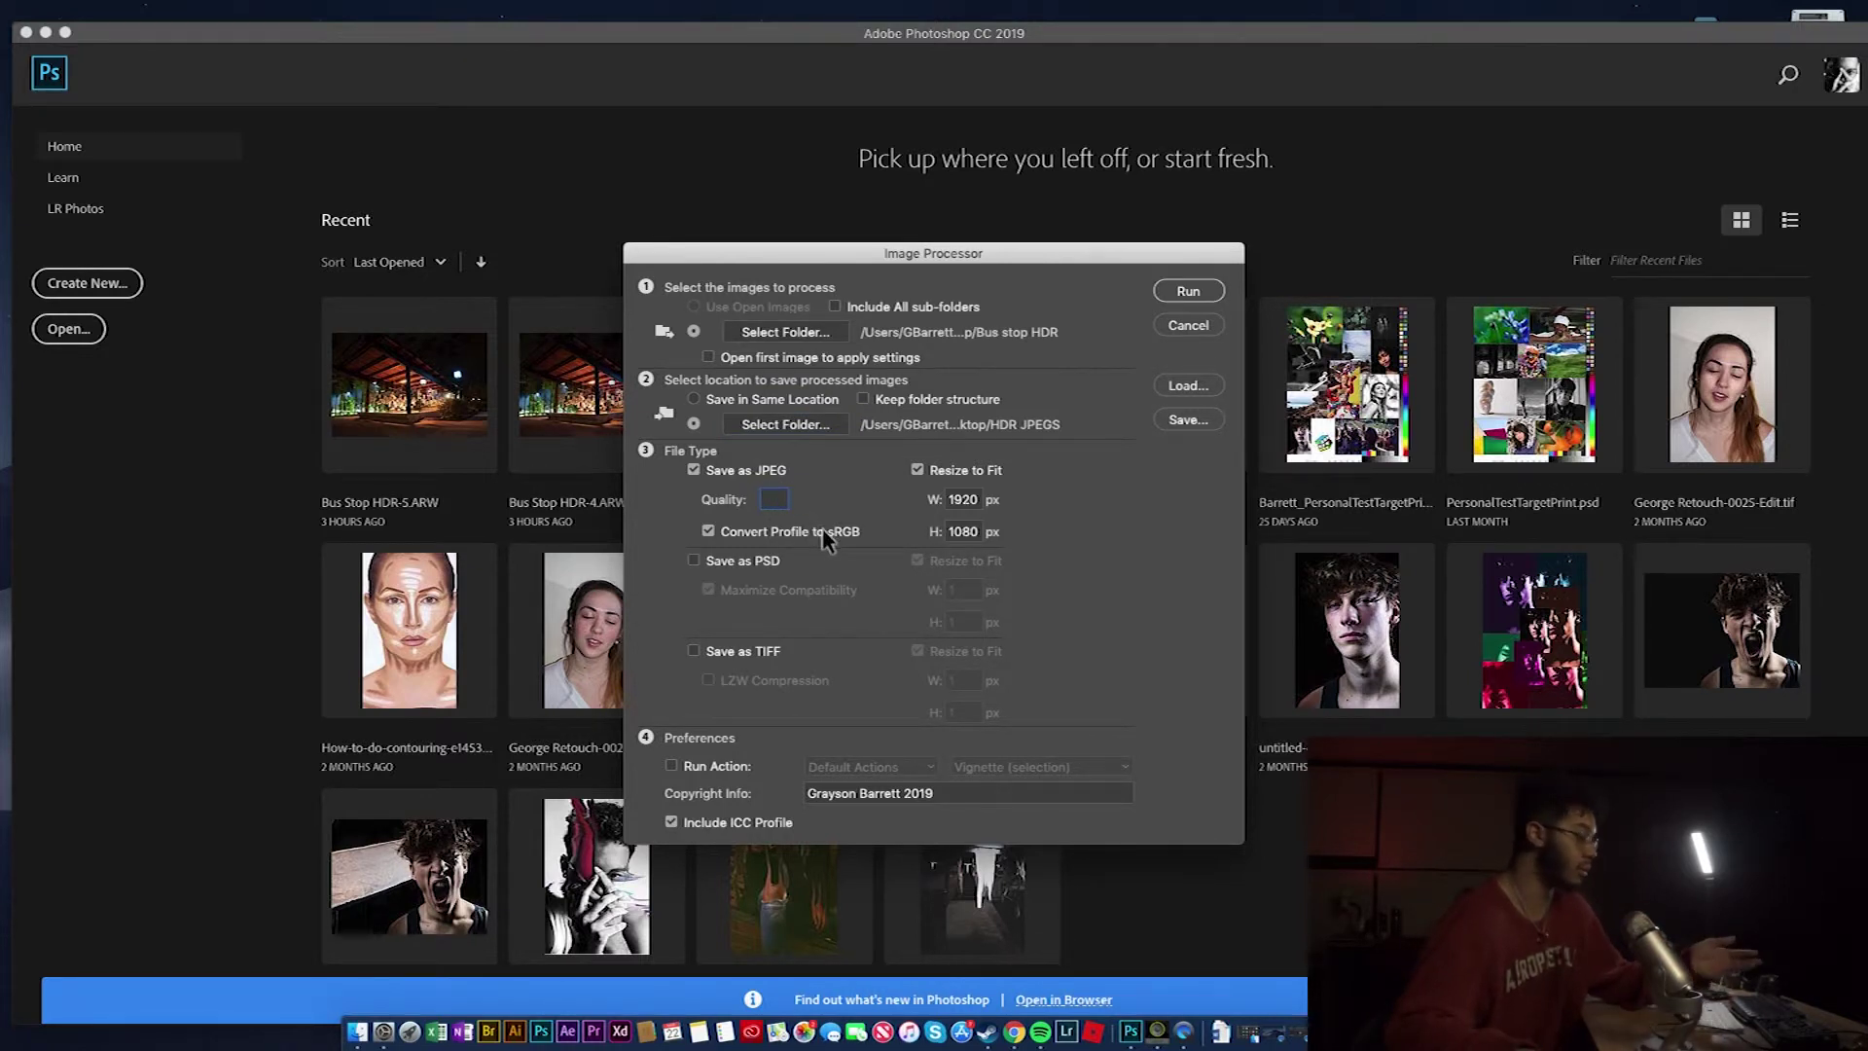
type("12")
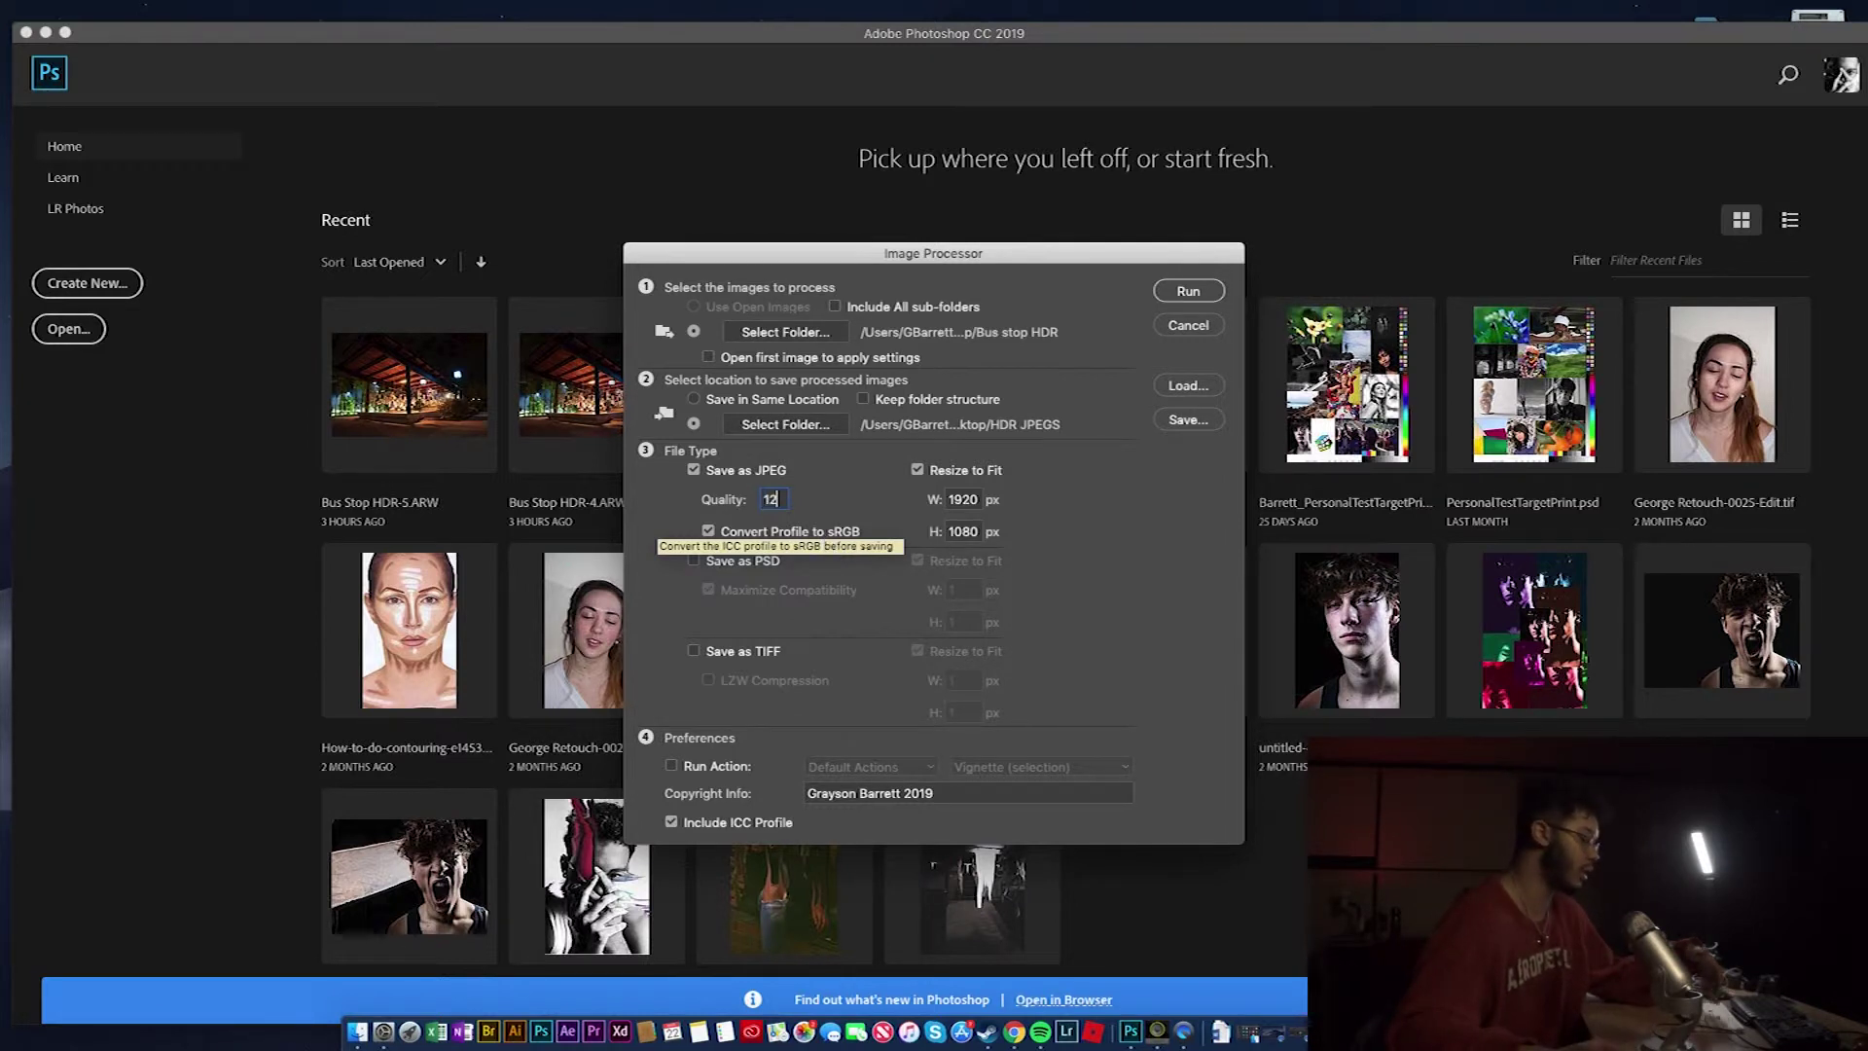
key("BackSpace")
key("BackSpace")
type("6")
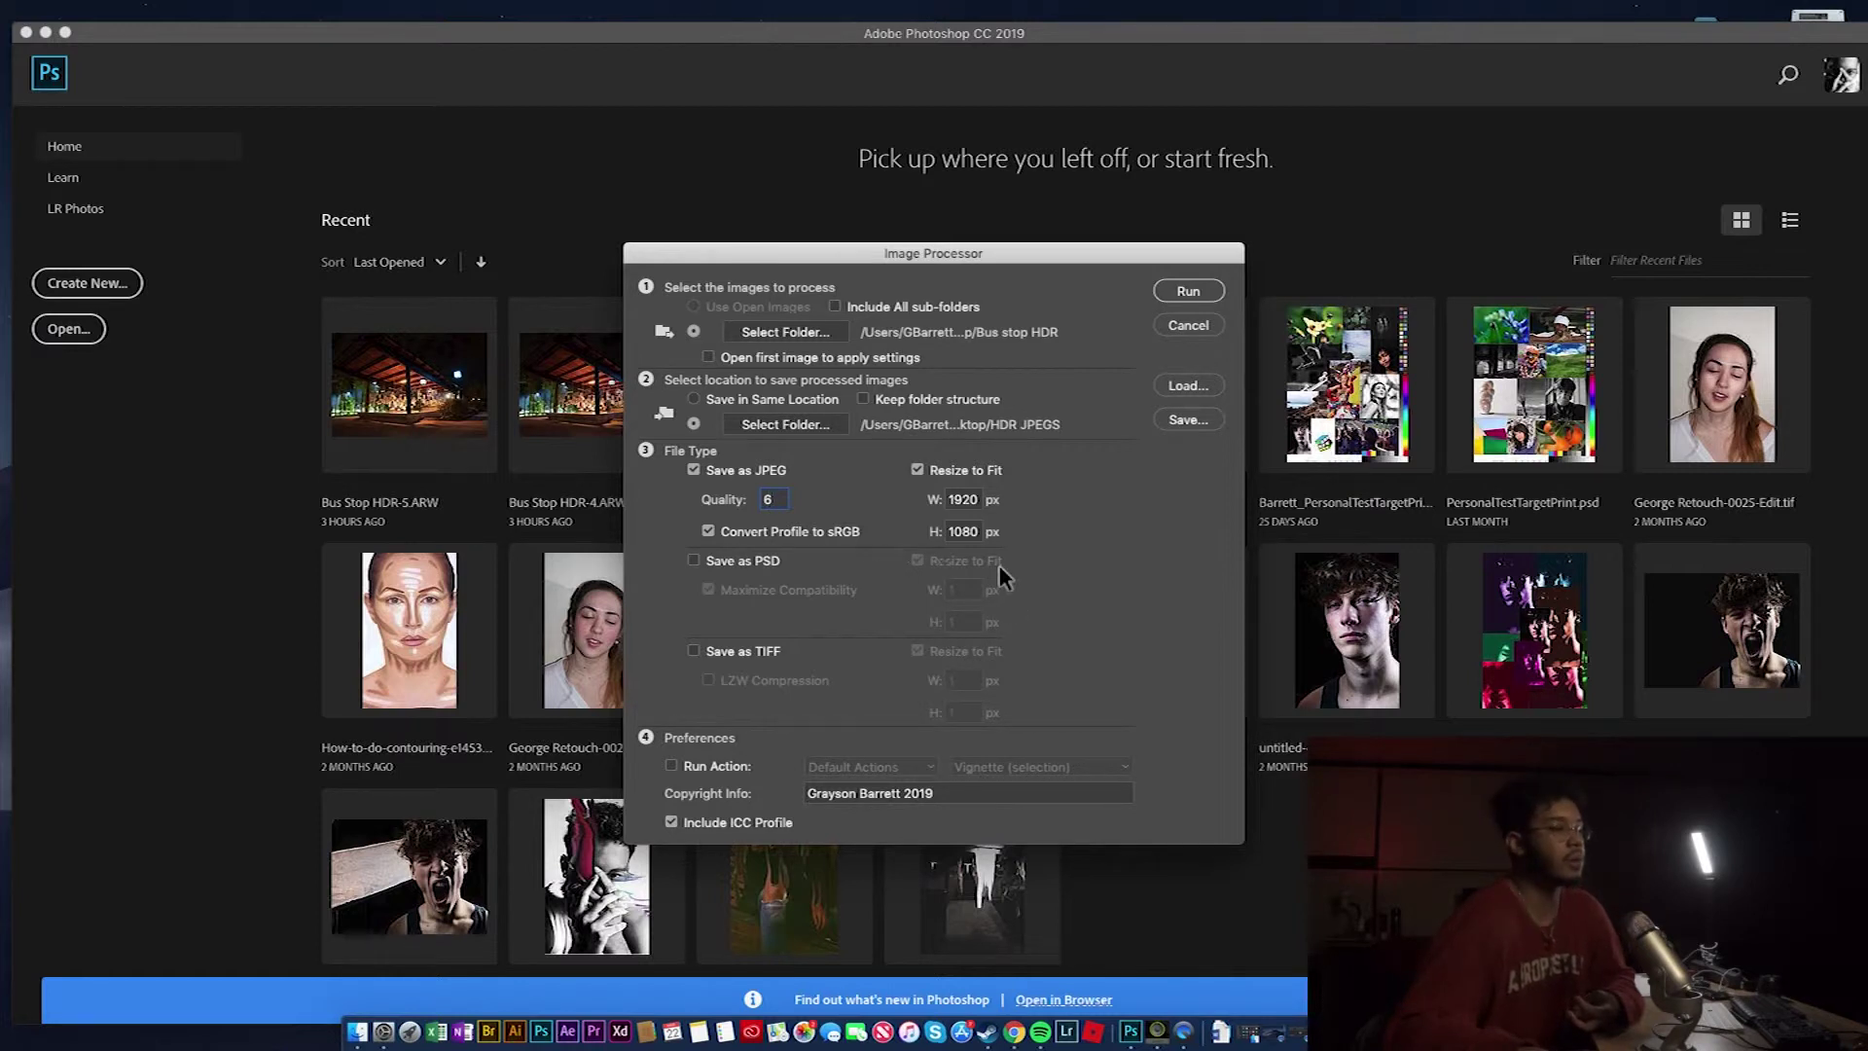
Turn Run Action on and back off, and examine the JPEG resize width and copyright info fields
double_click(965, 500)
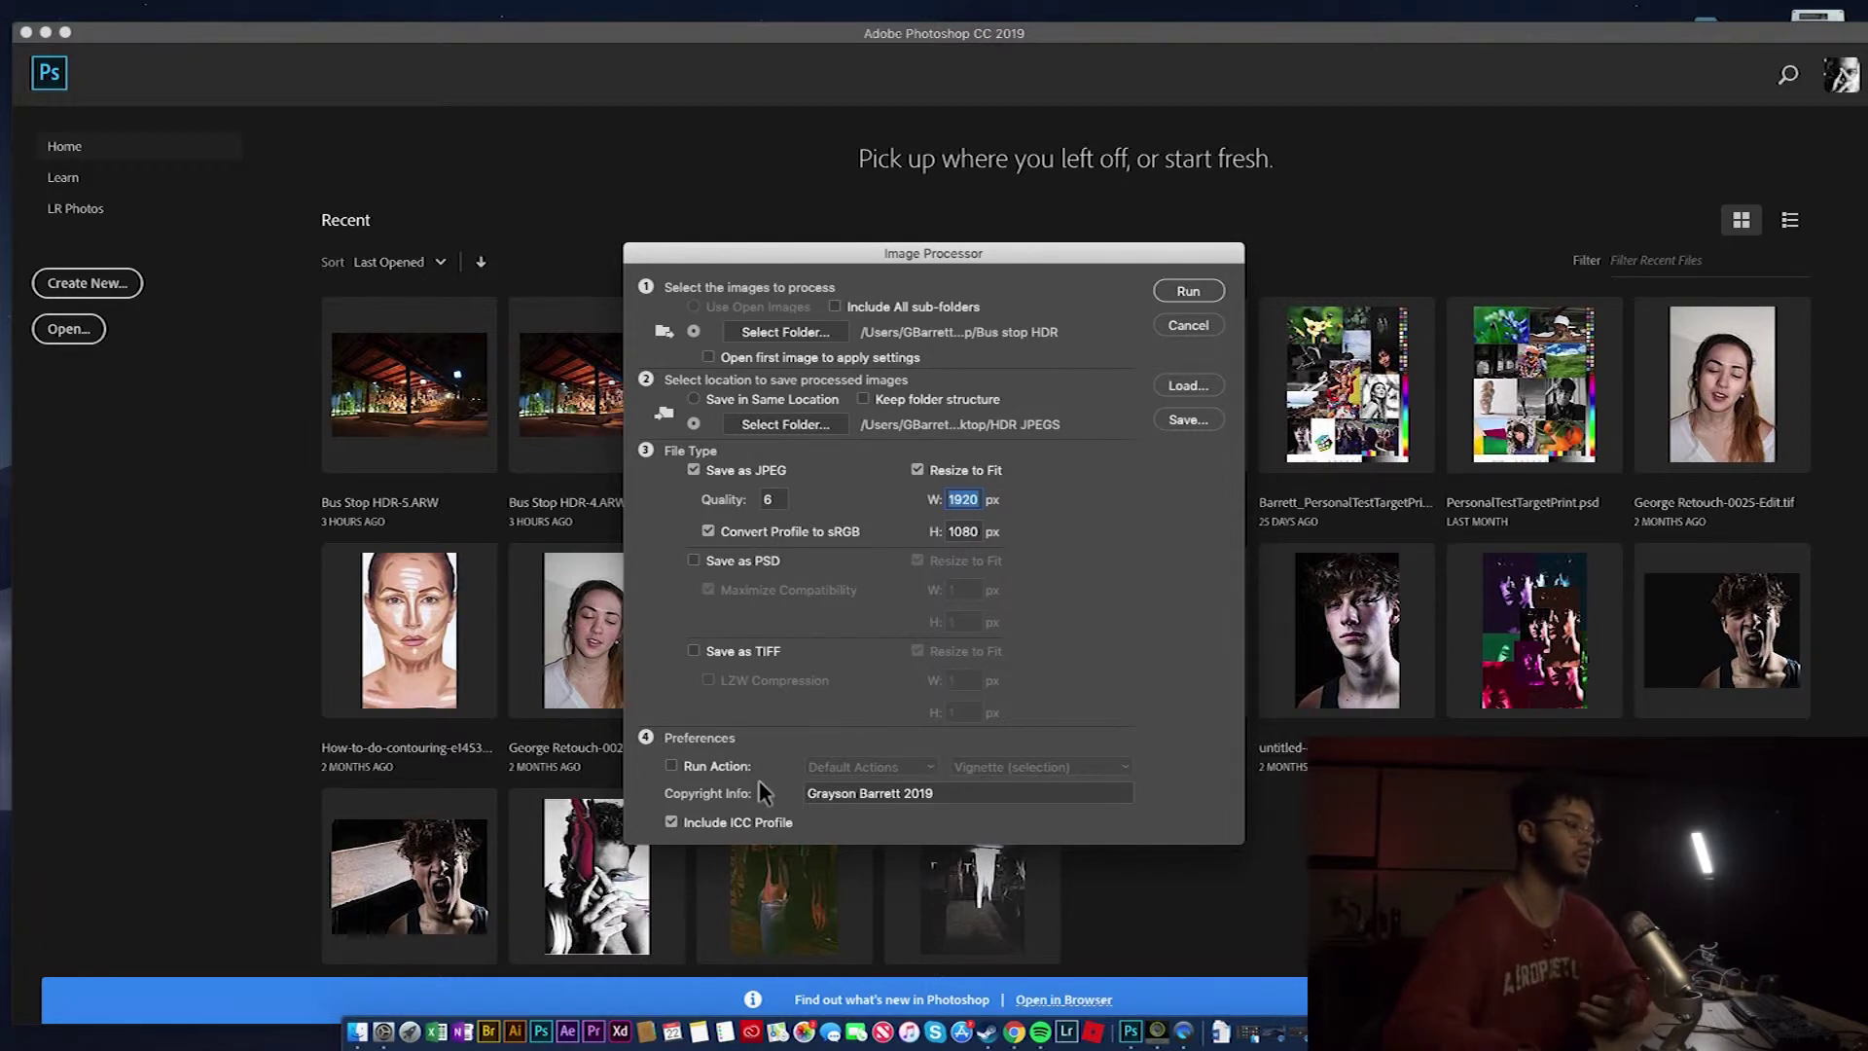
left_click(671, 767)
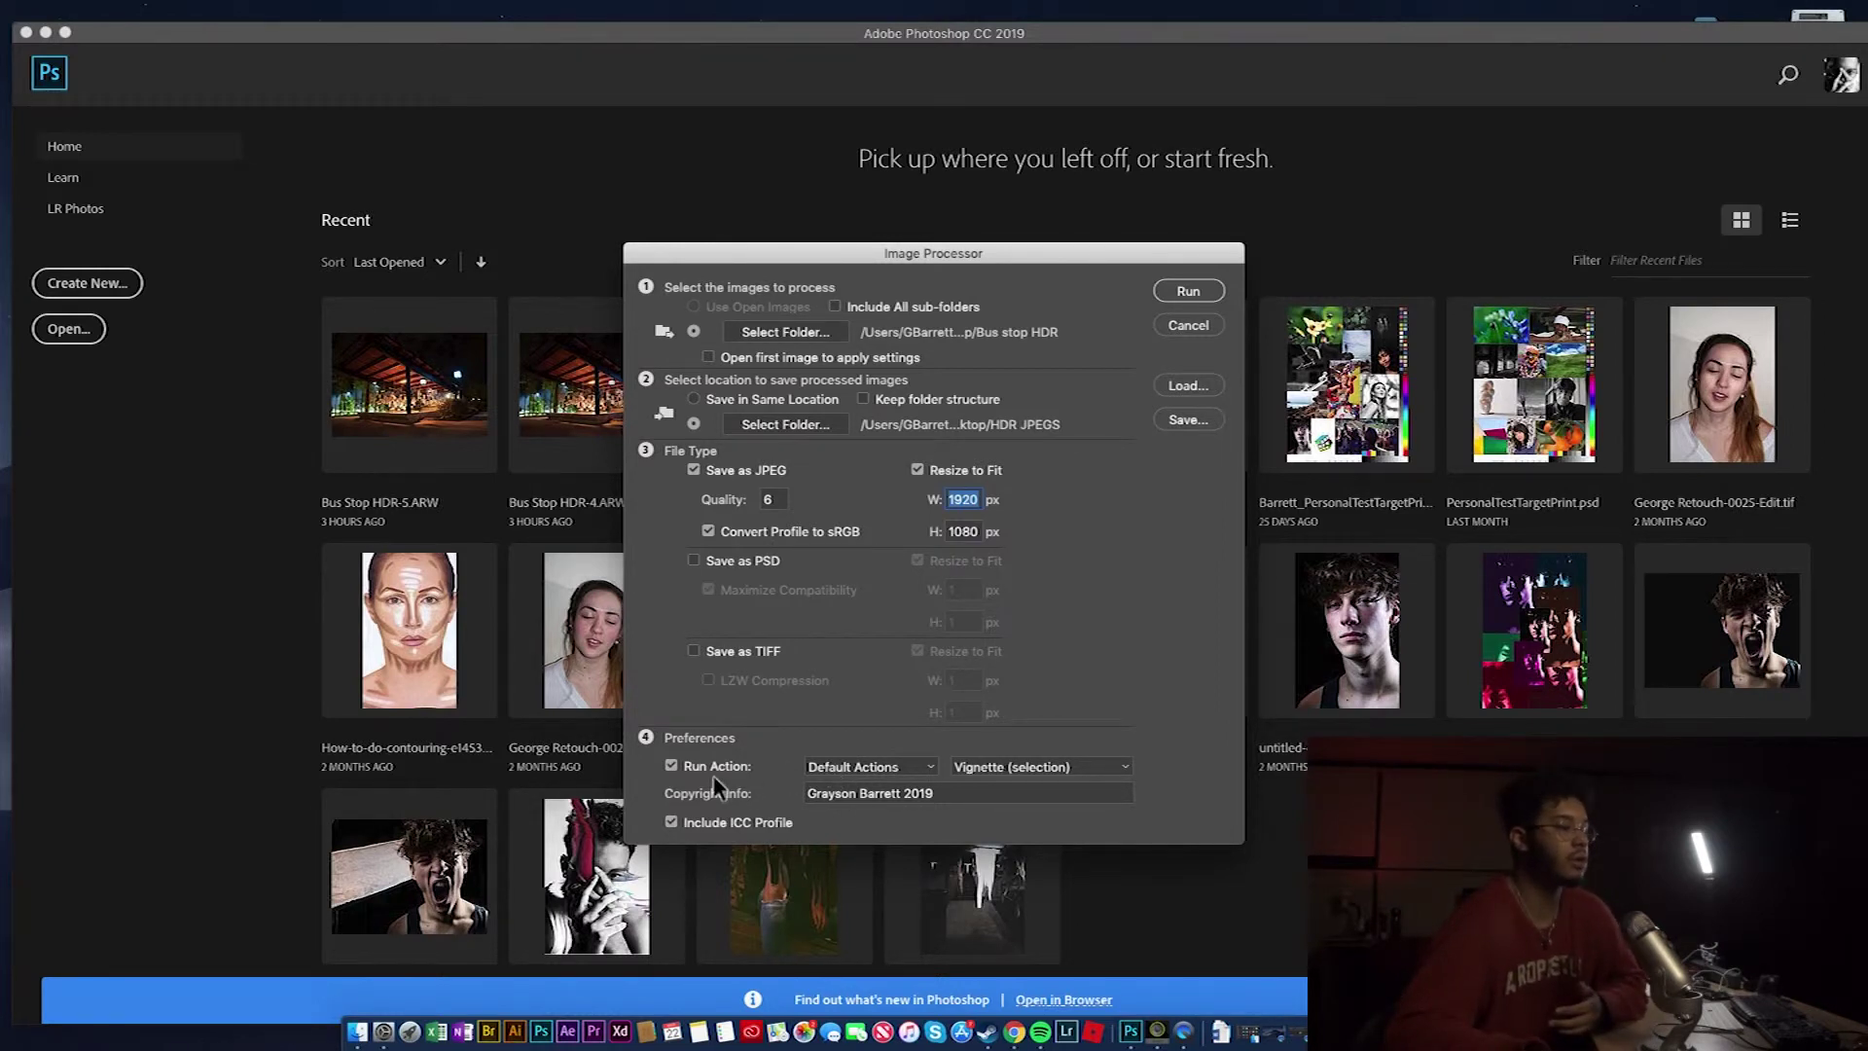
left_click(680, 764)
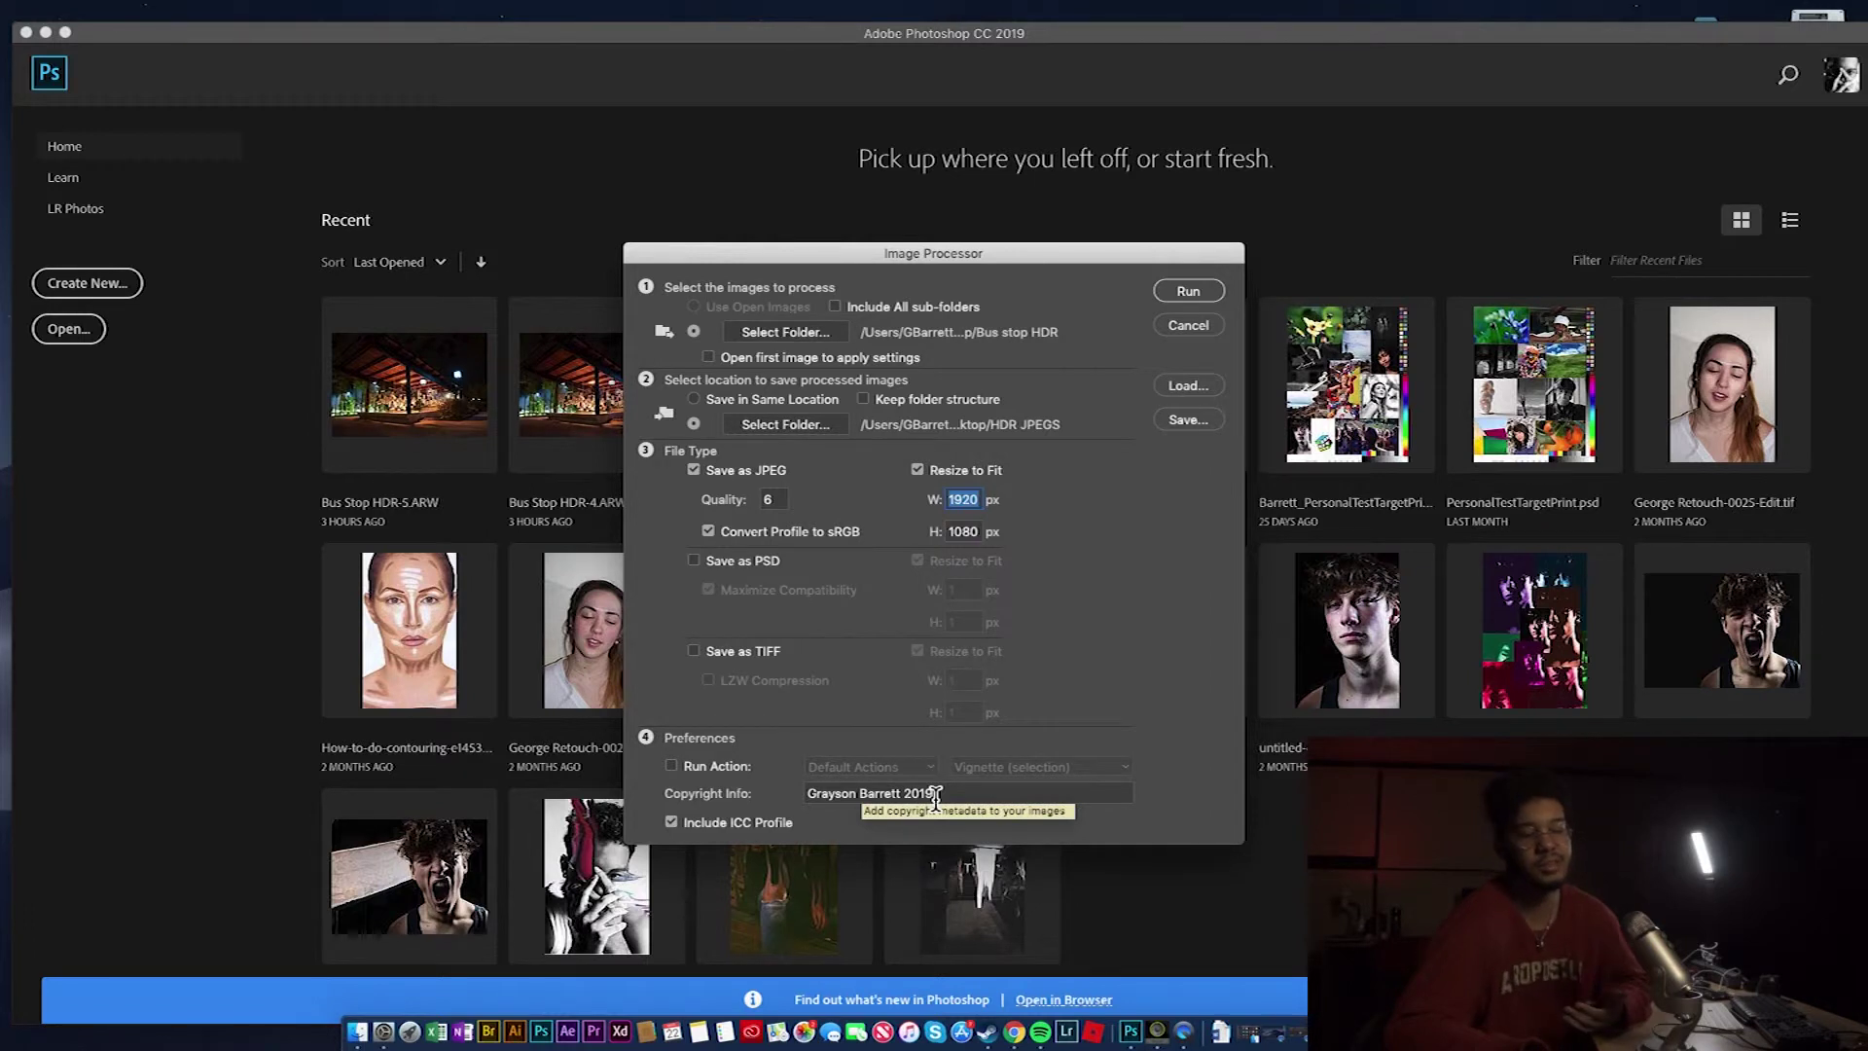
left_click(968, 794)
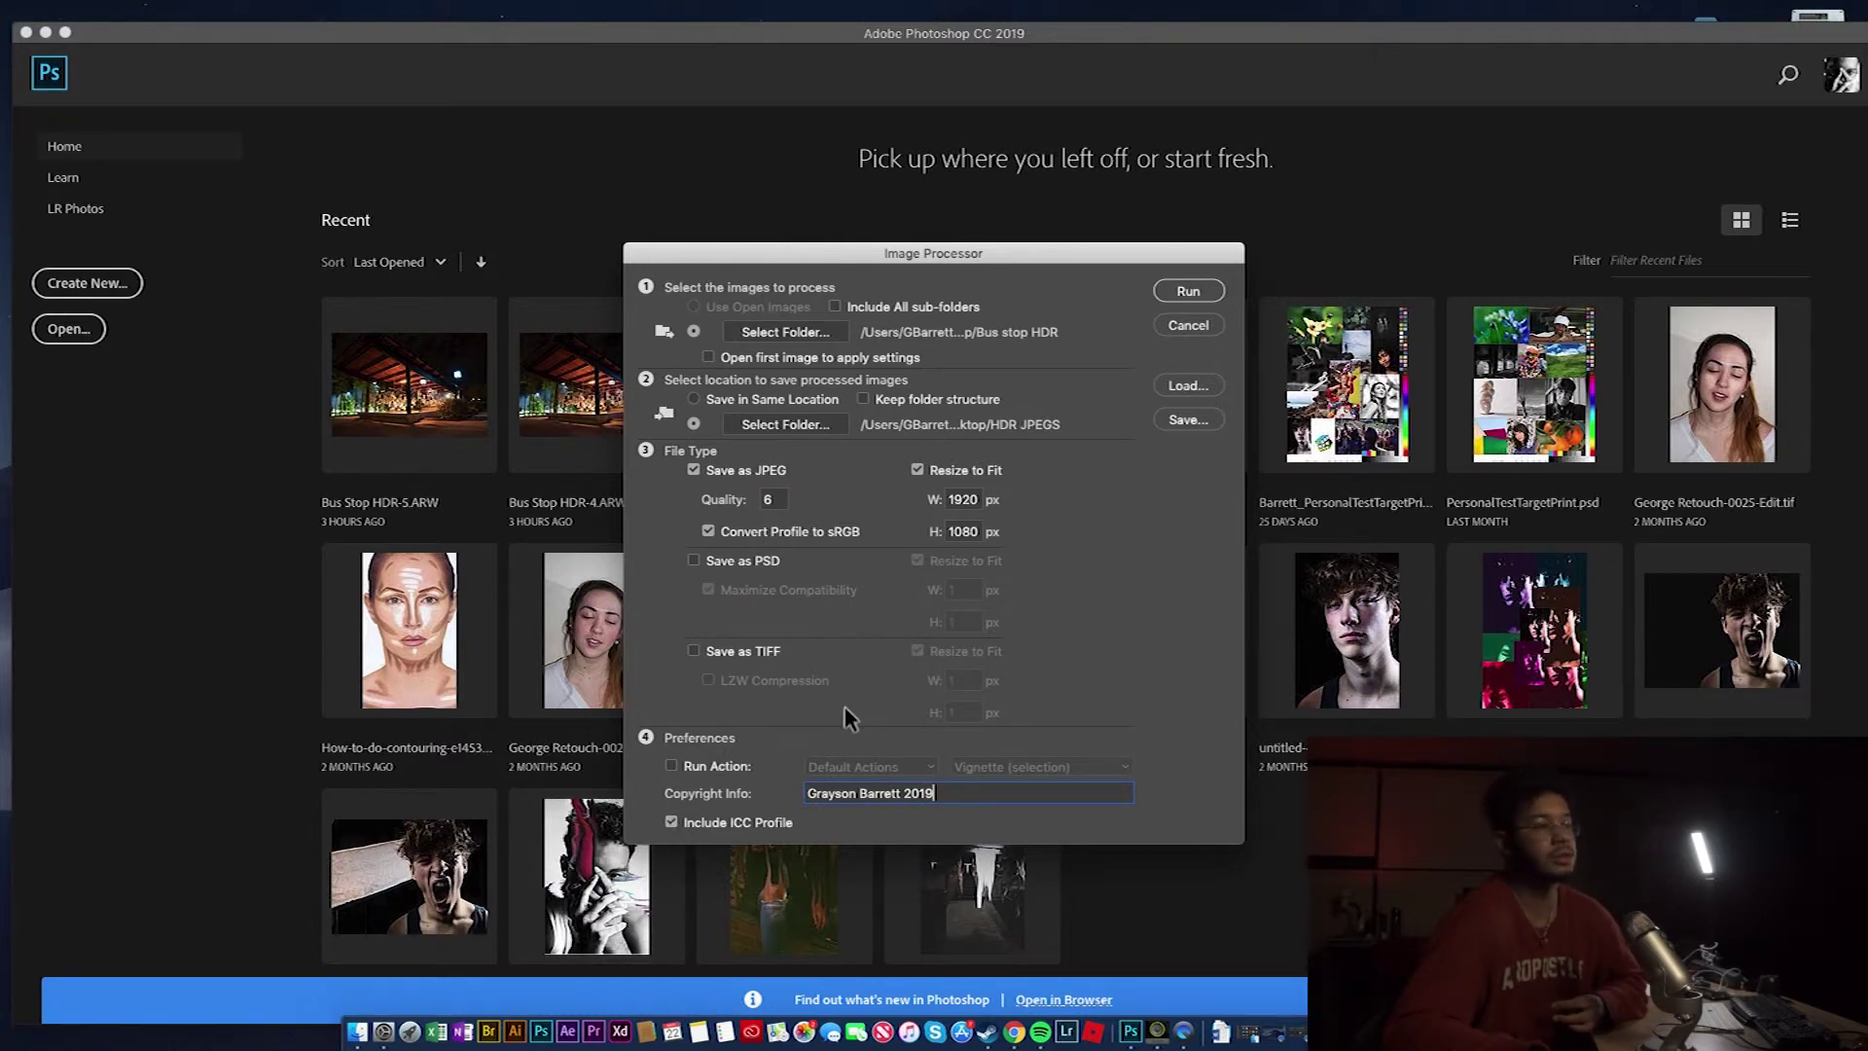
Run the Image Processor to batch convert the Bus stop HDR images to JPEG
left_click(1175, 293)
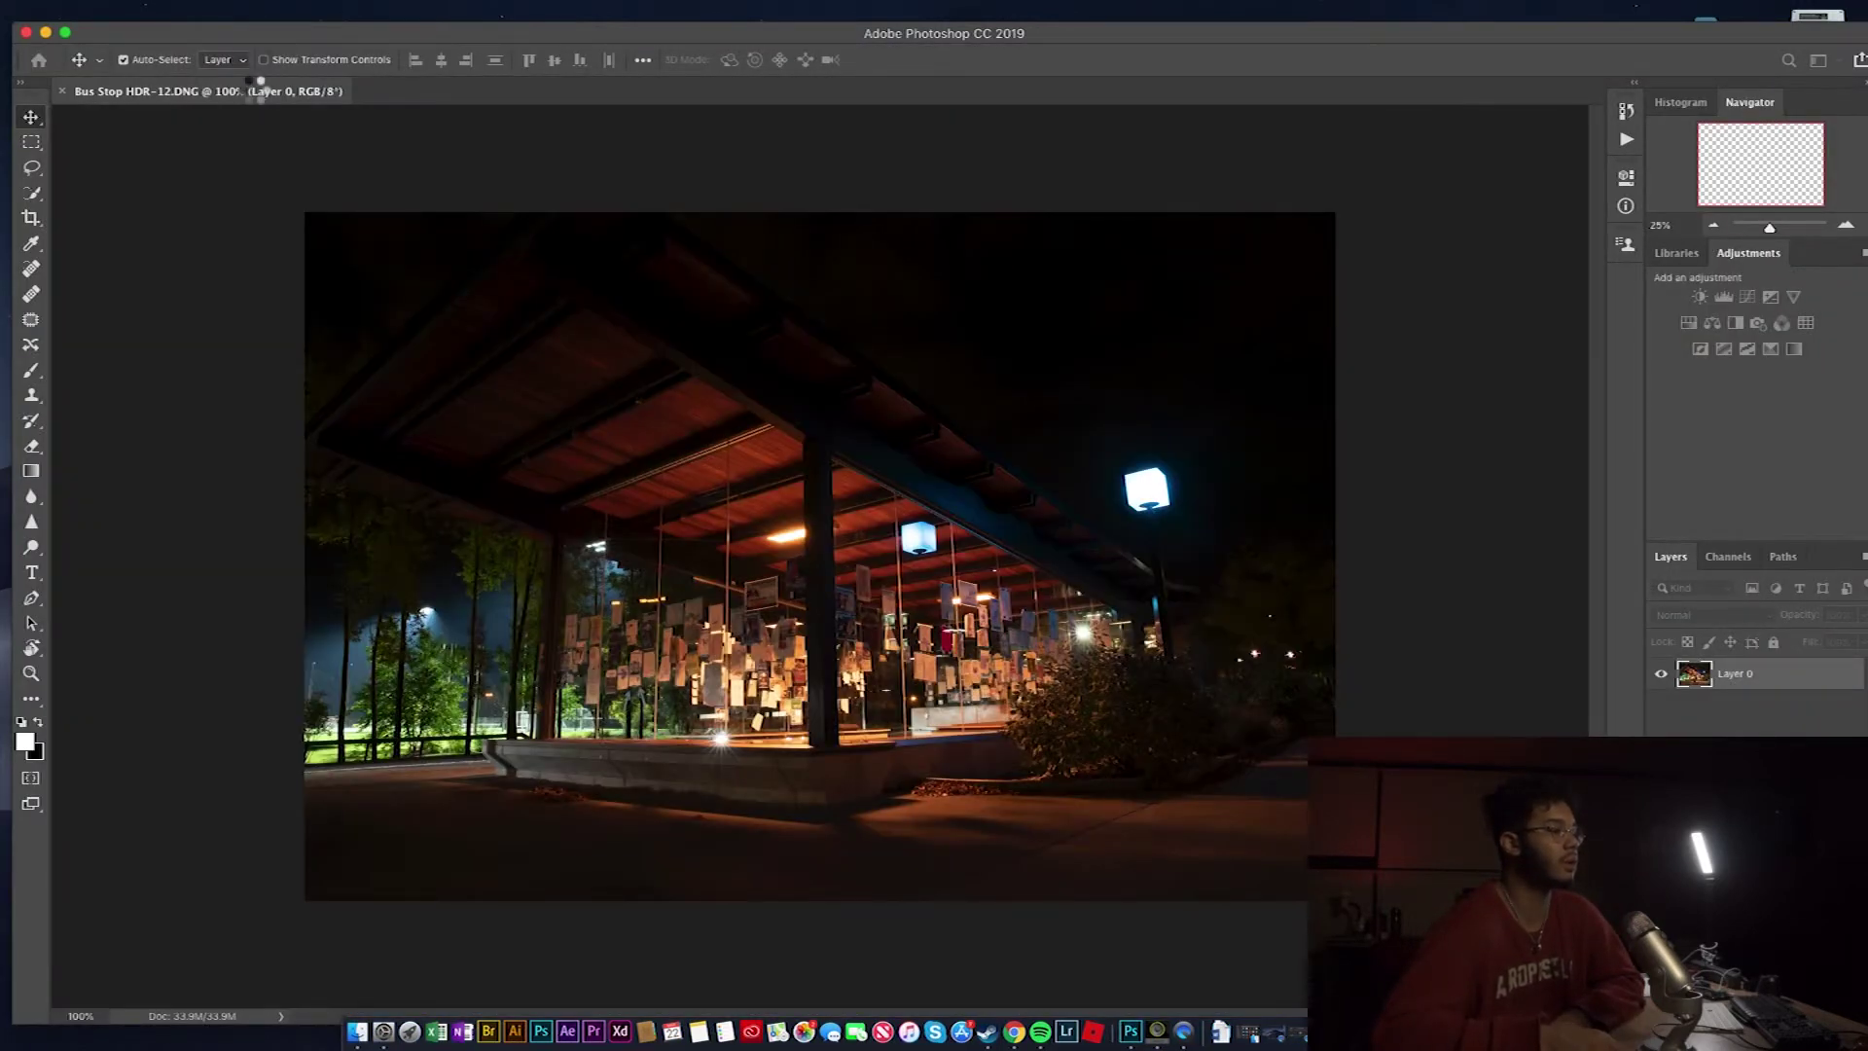
key("super+w")
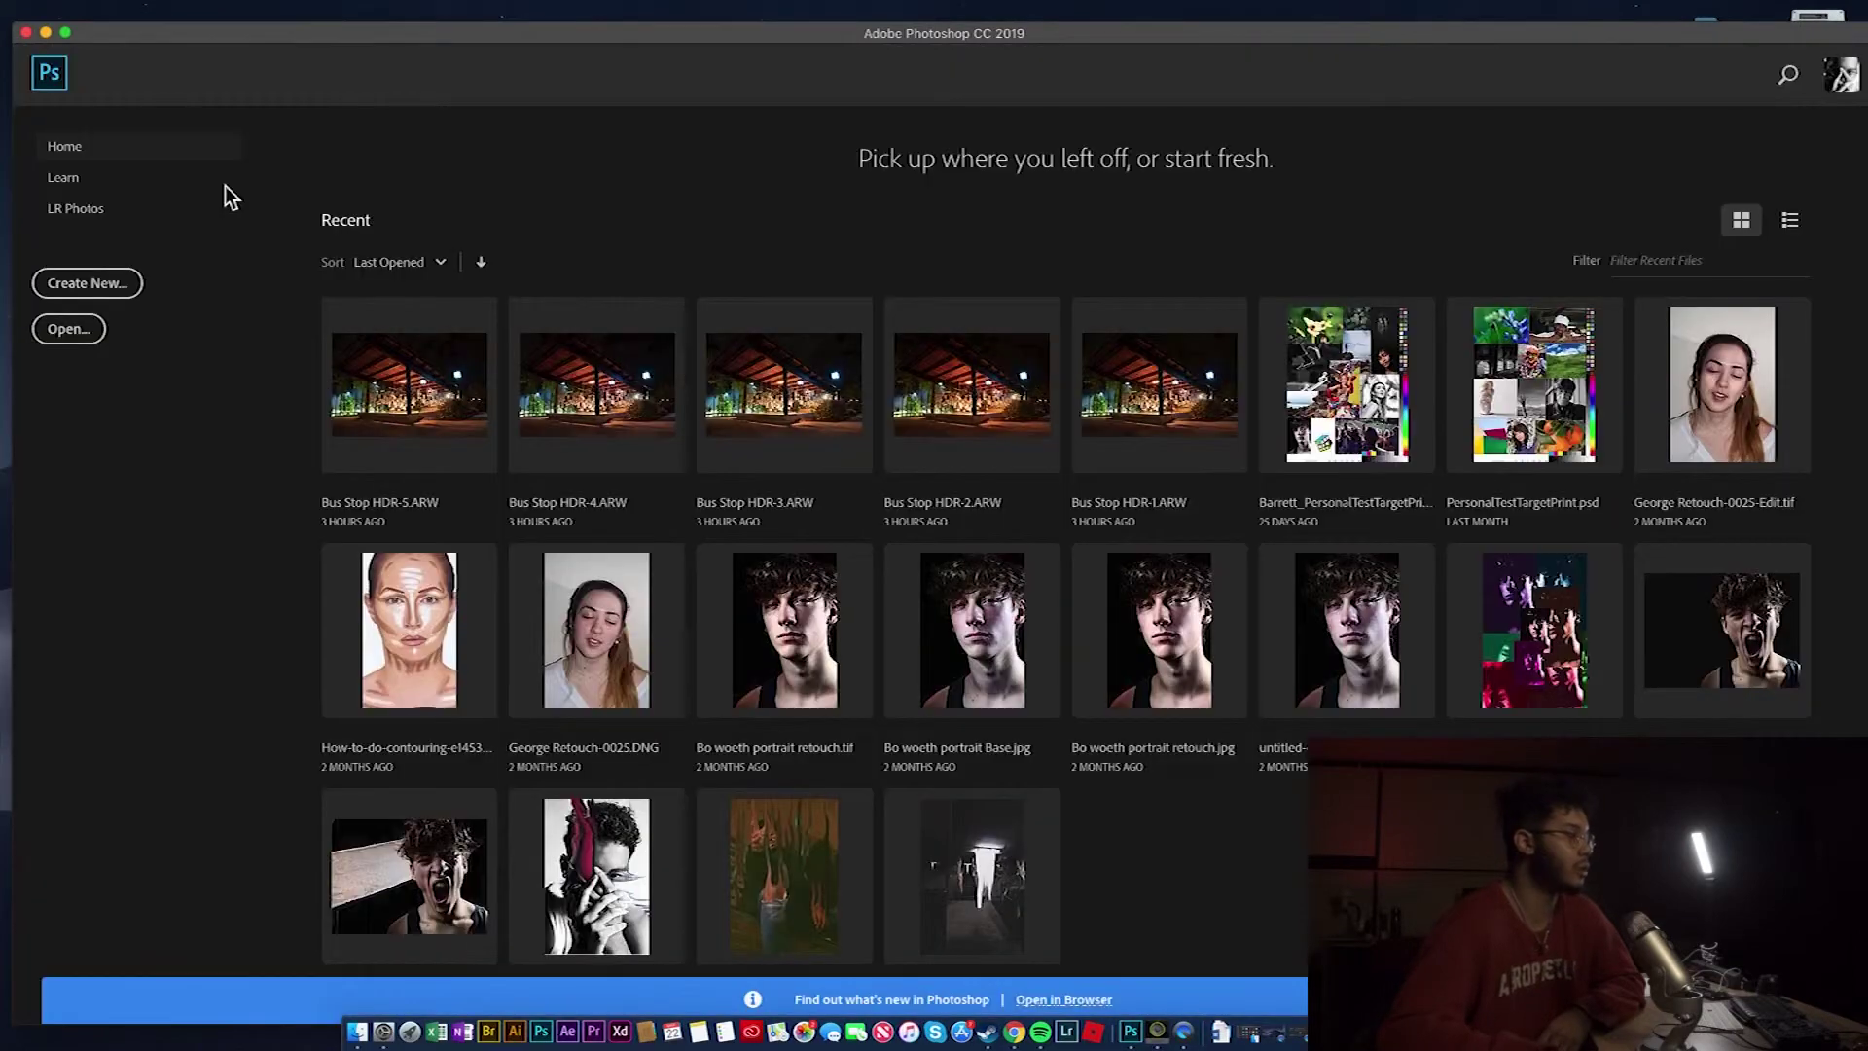
Minimize Photoshop and the Bus stop HDR window, and open the JPEG folder inside HDR JPEGS on the Desktop
left_click(46, 32)
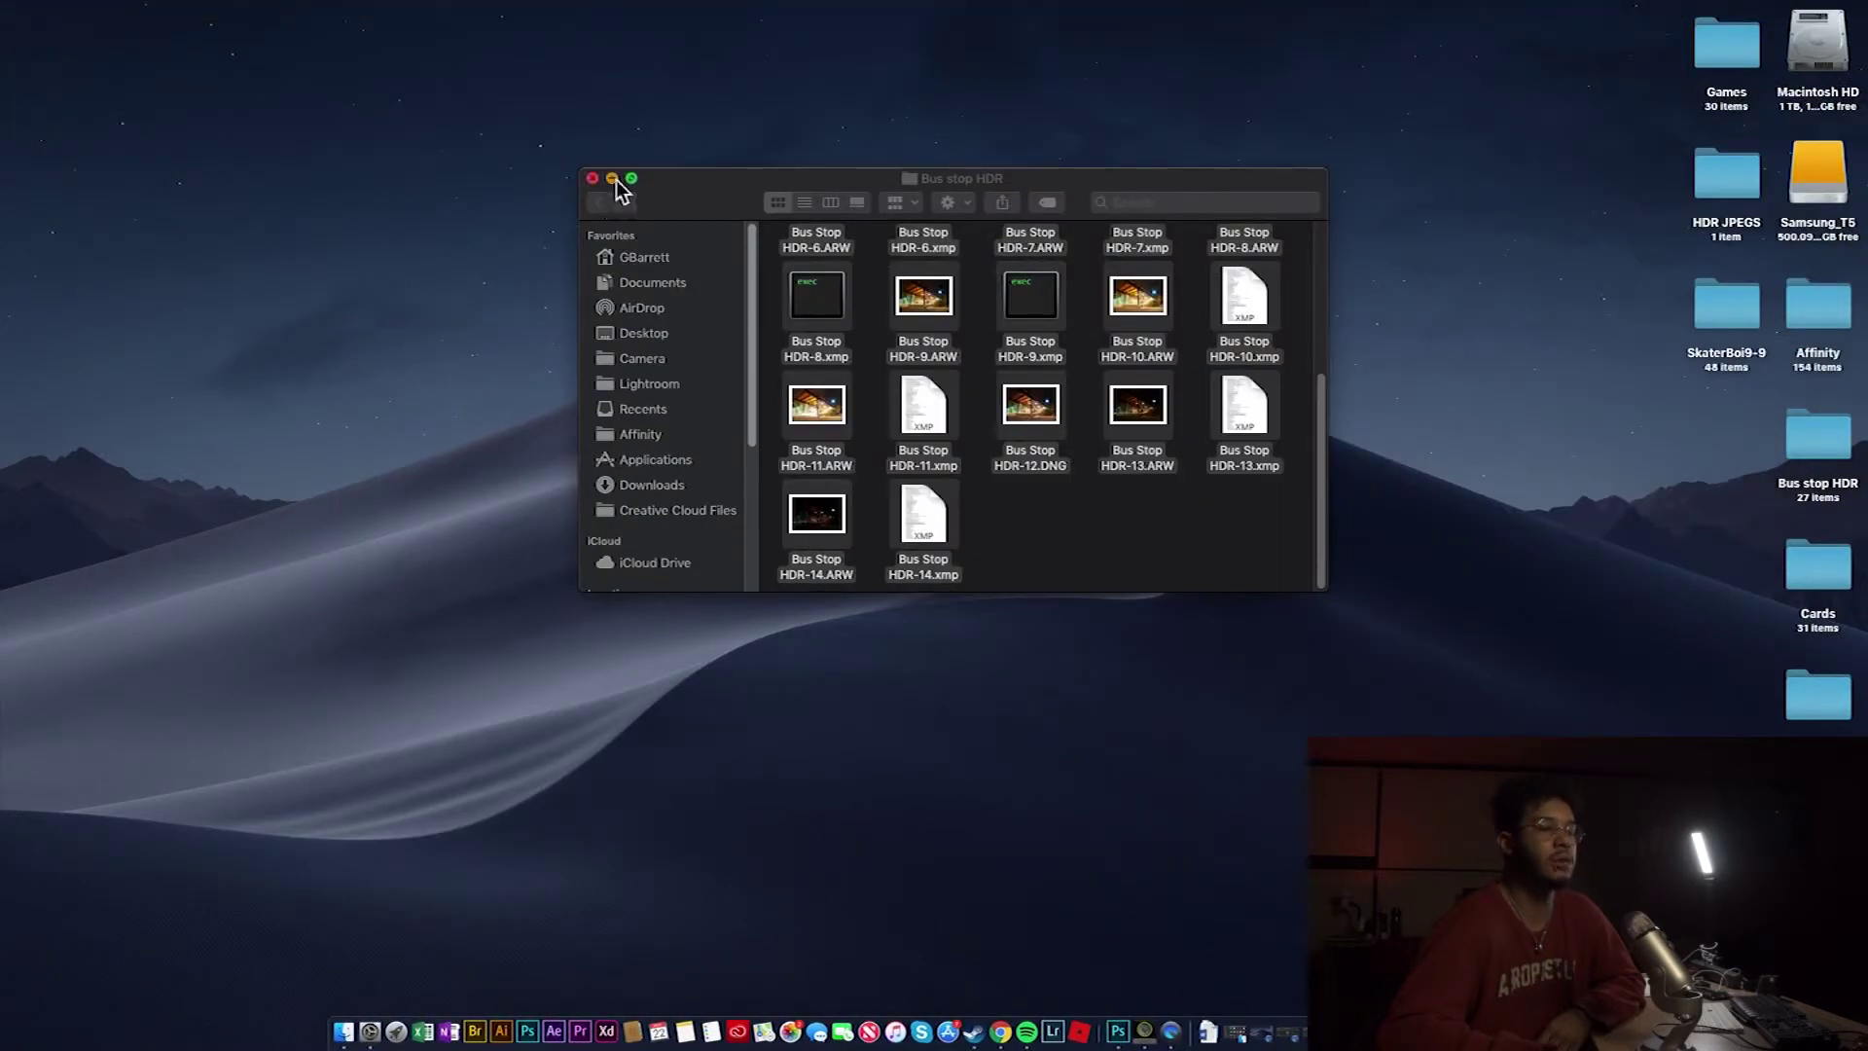
left_click(612, 178)
left_click(1738, 194)
double_click(1738, 193)
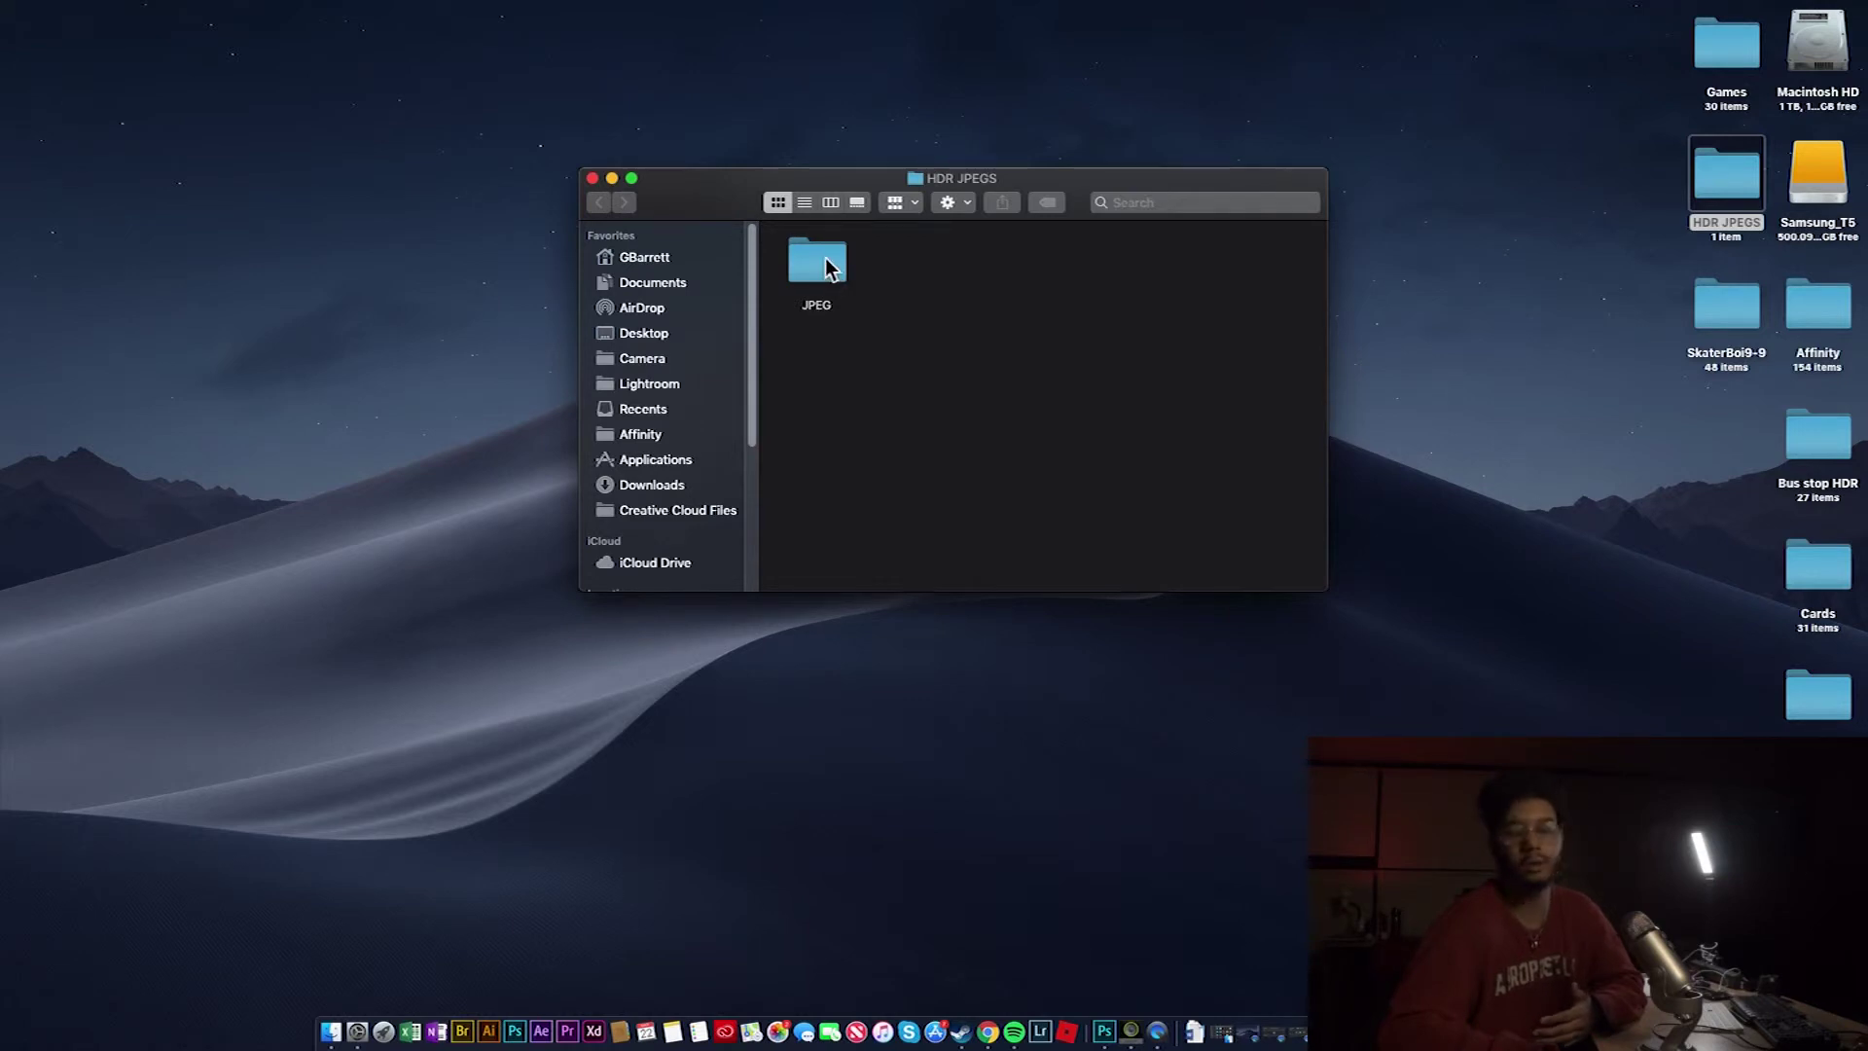
double_click(846, 270)
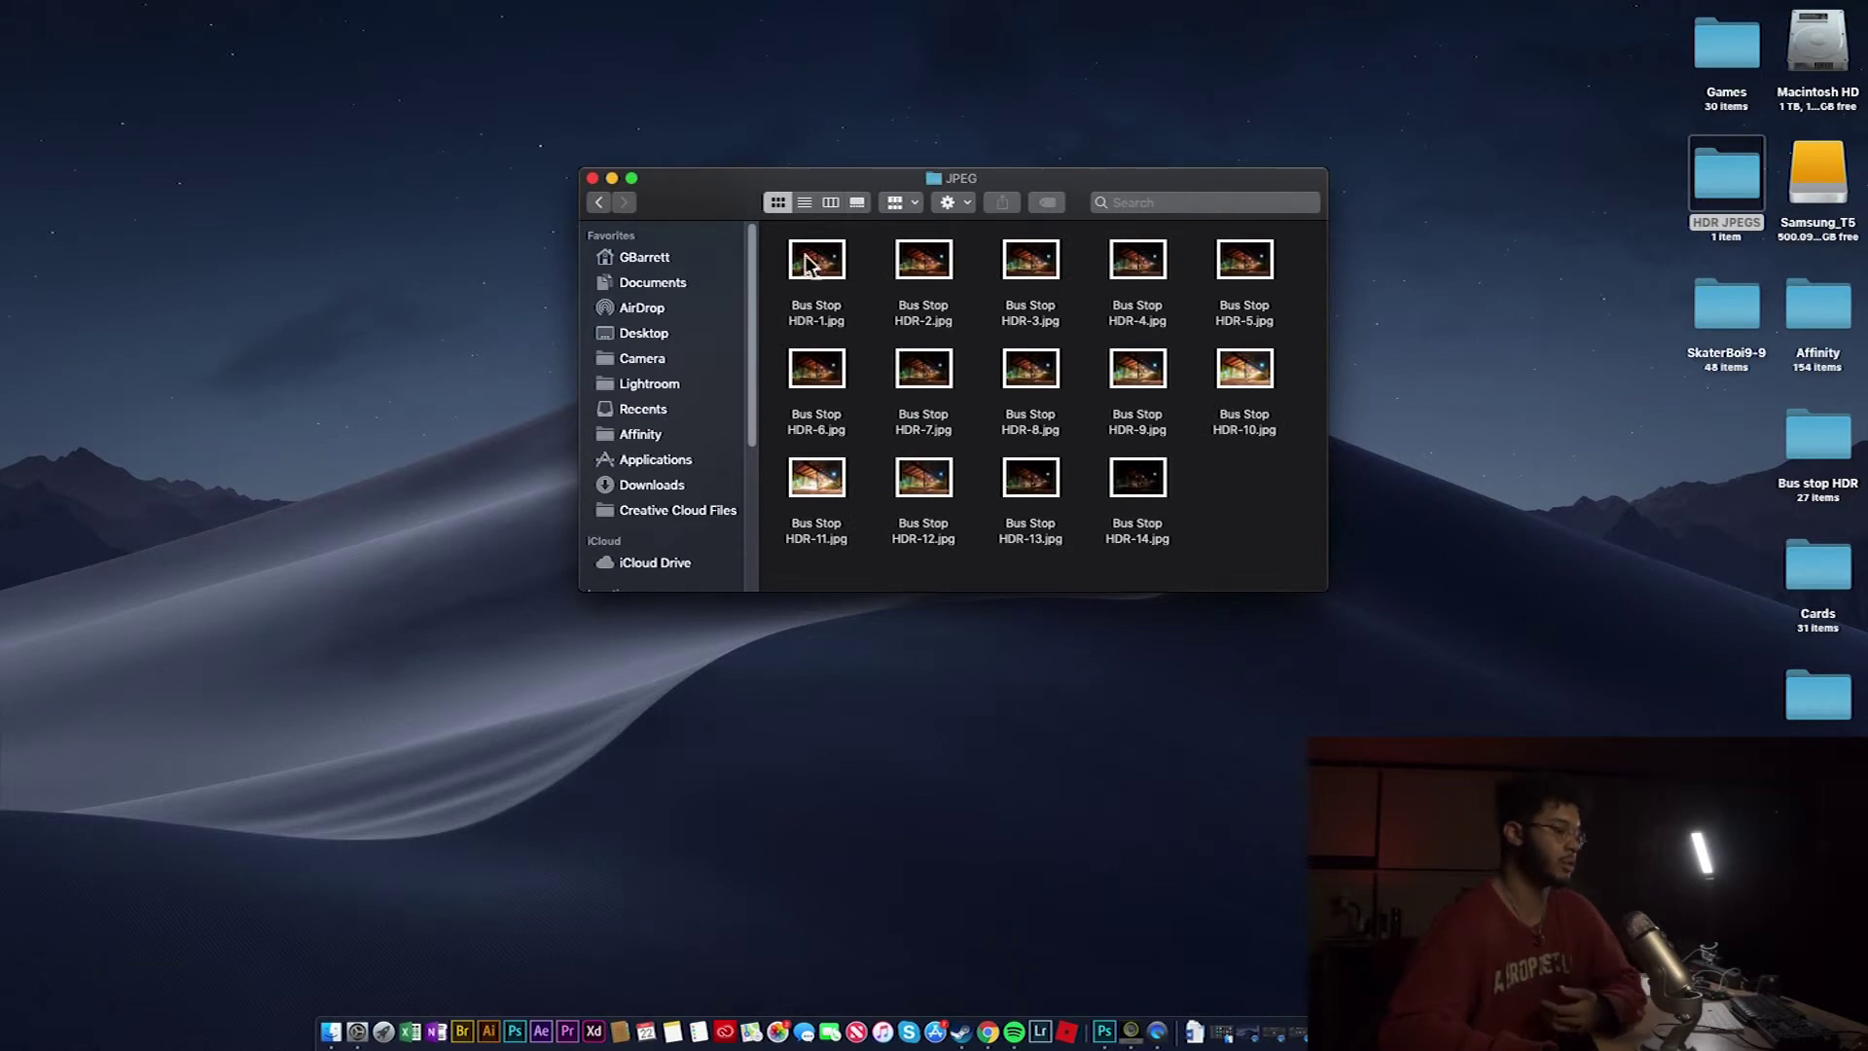
Preview the converted image Bus Stop HDR-1.jpg and close the preview
left_click(817, 273)
key("space")
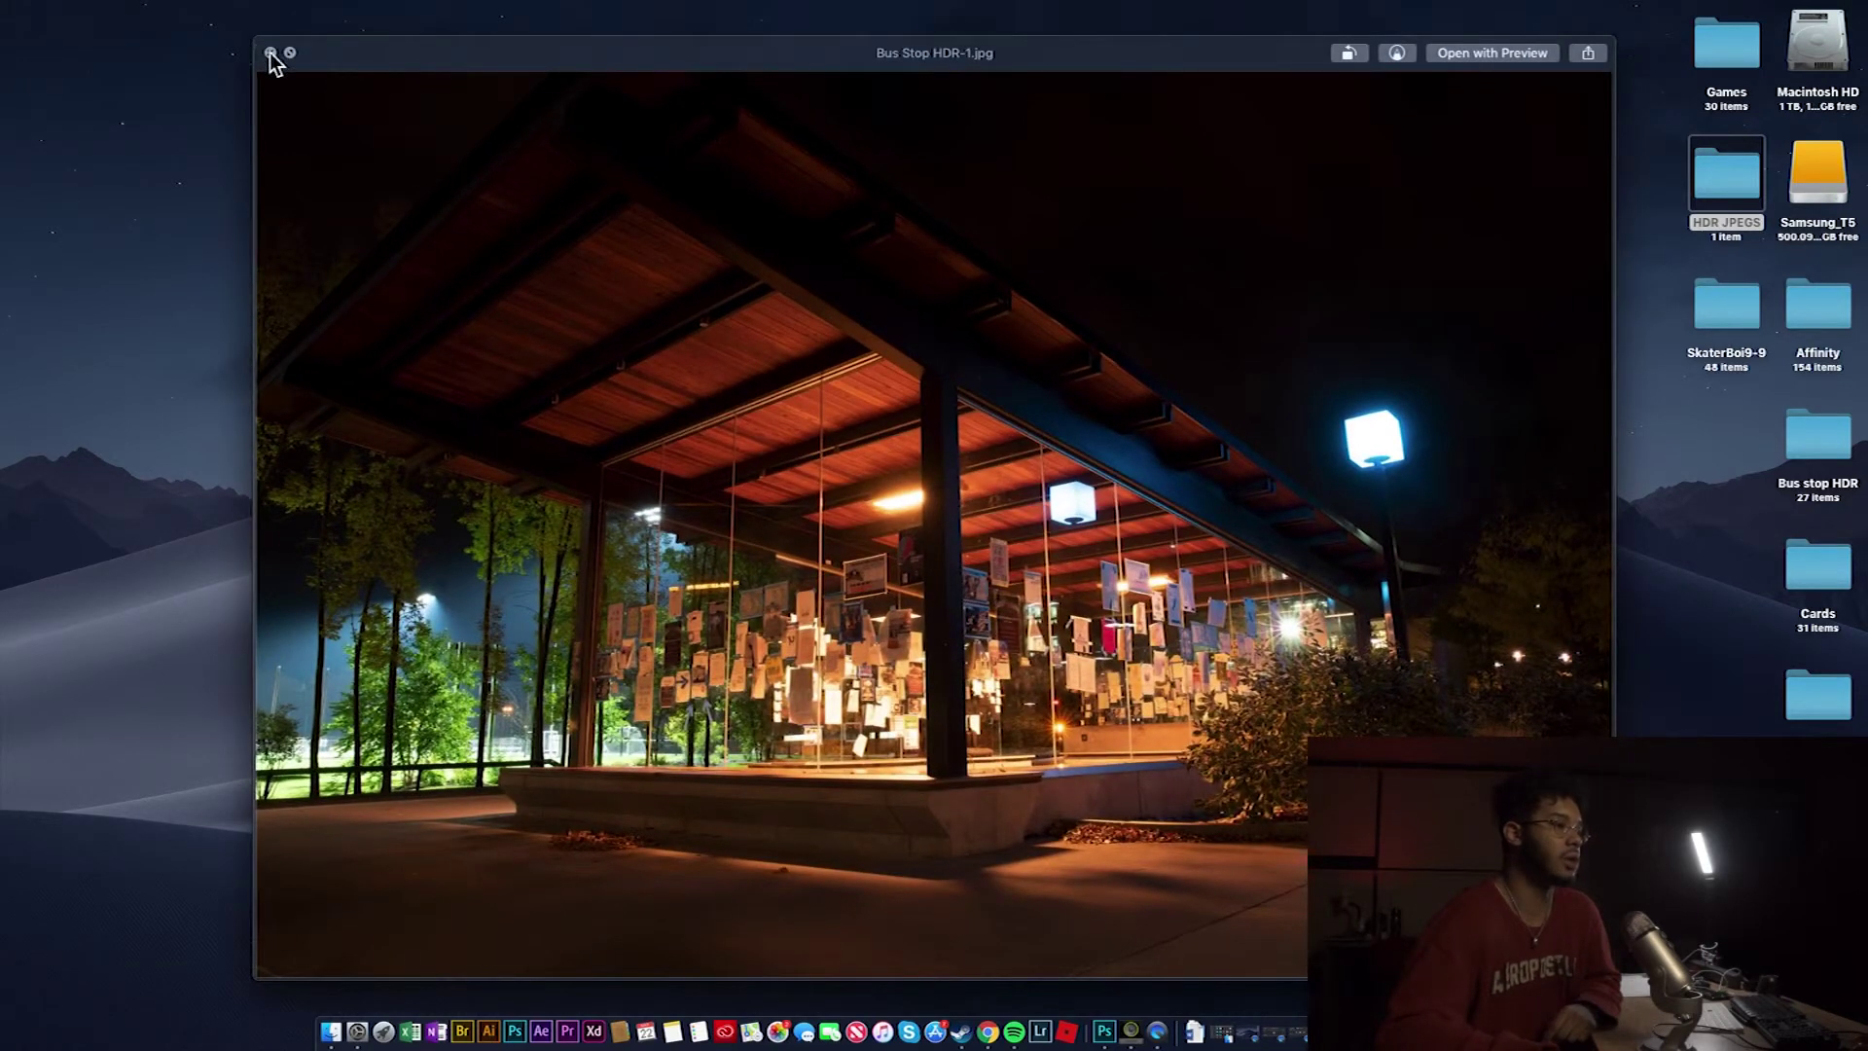
left_click(271, 52)
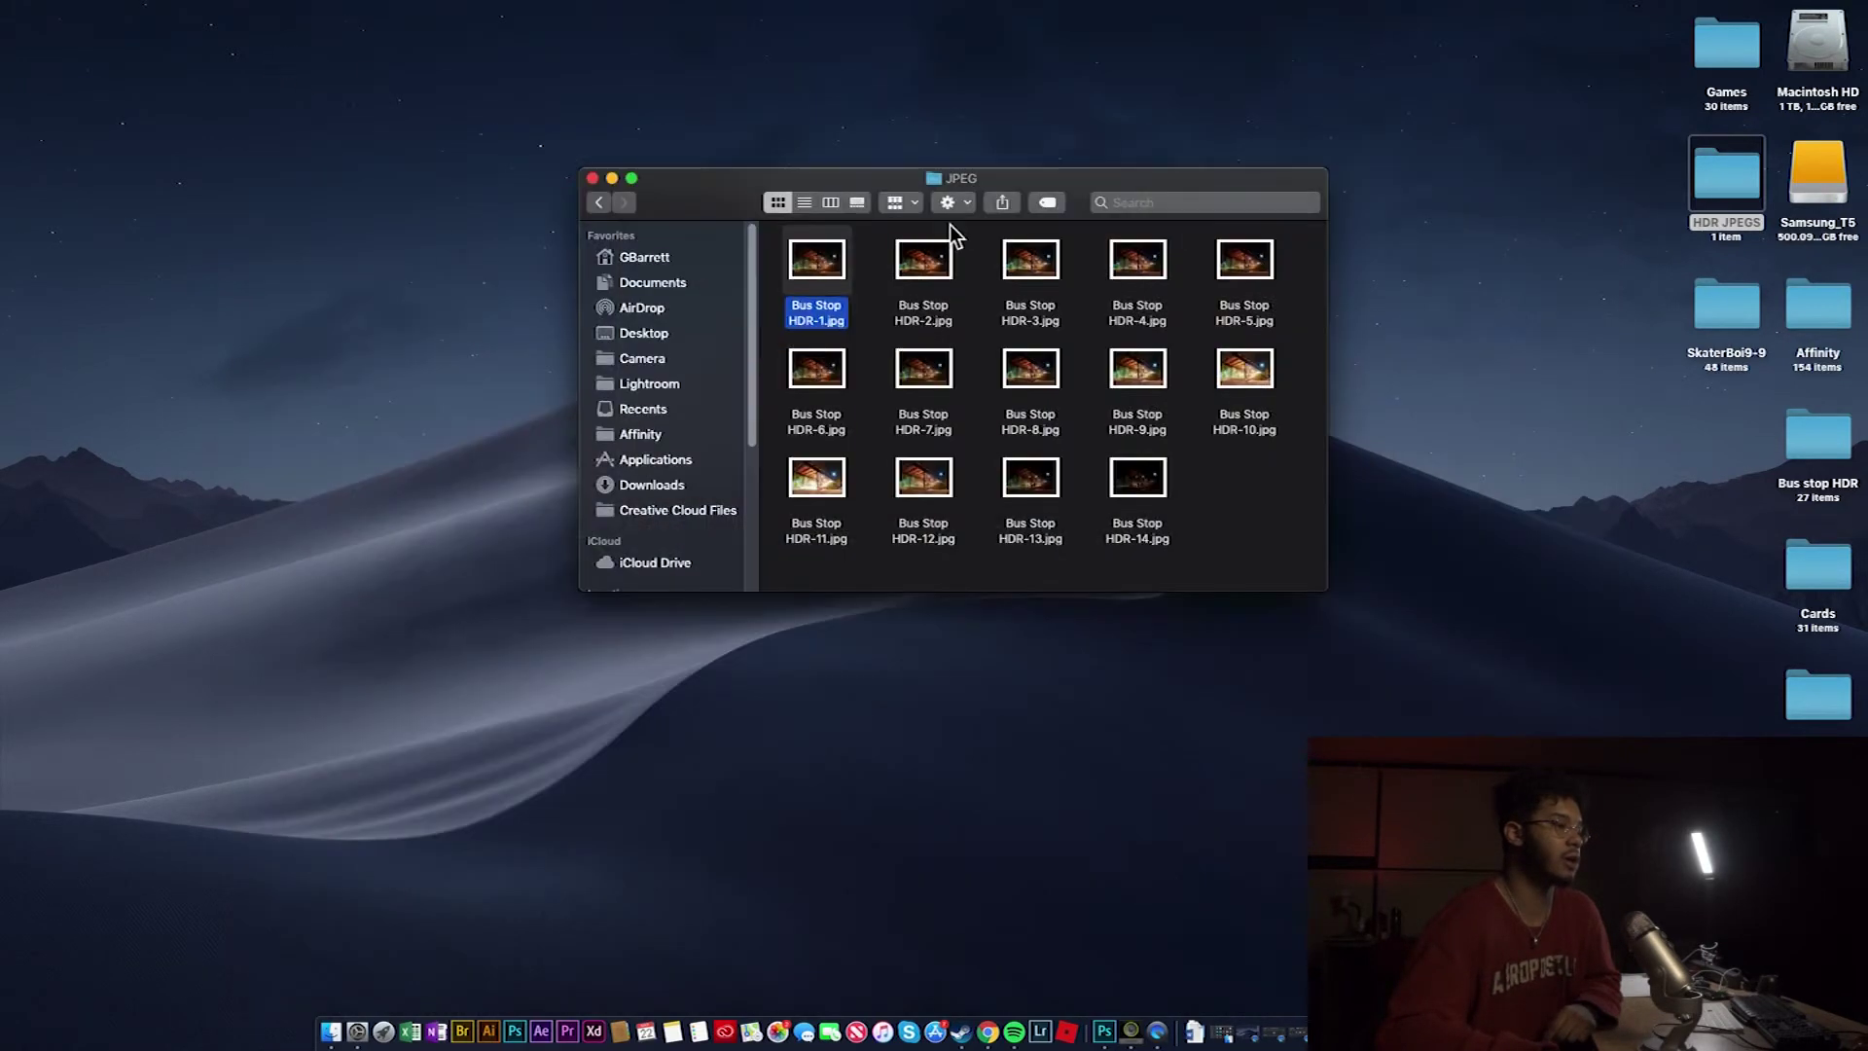
Examine the file info of Bus Stop HDR-1.jpg, and close the info and JPEG folder windows
right_click(813, 259)
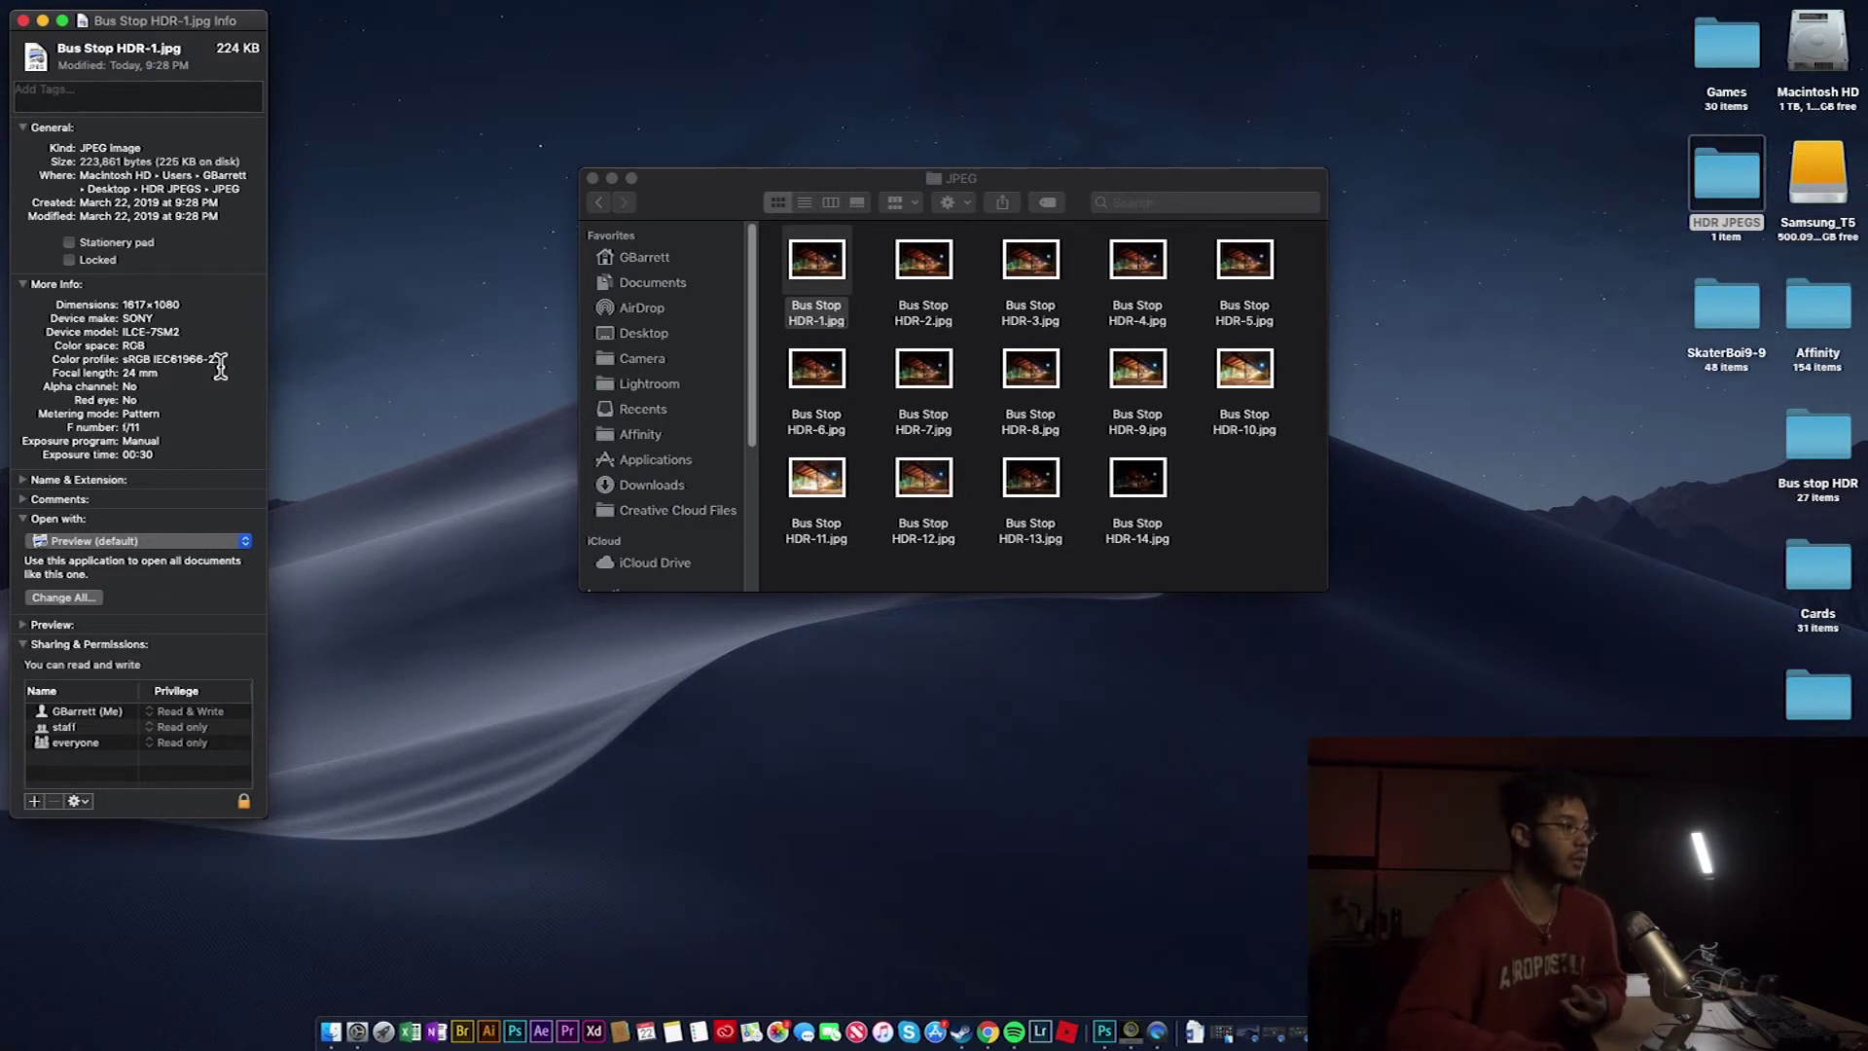
left_click(24, 20)
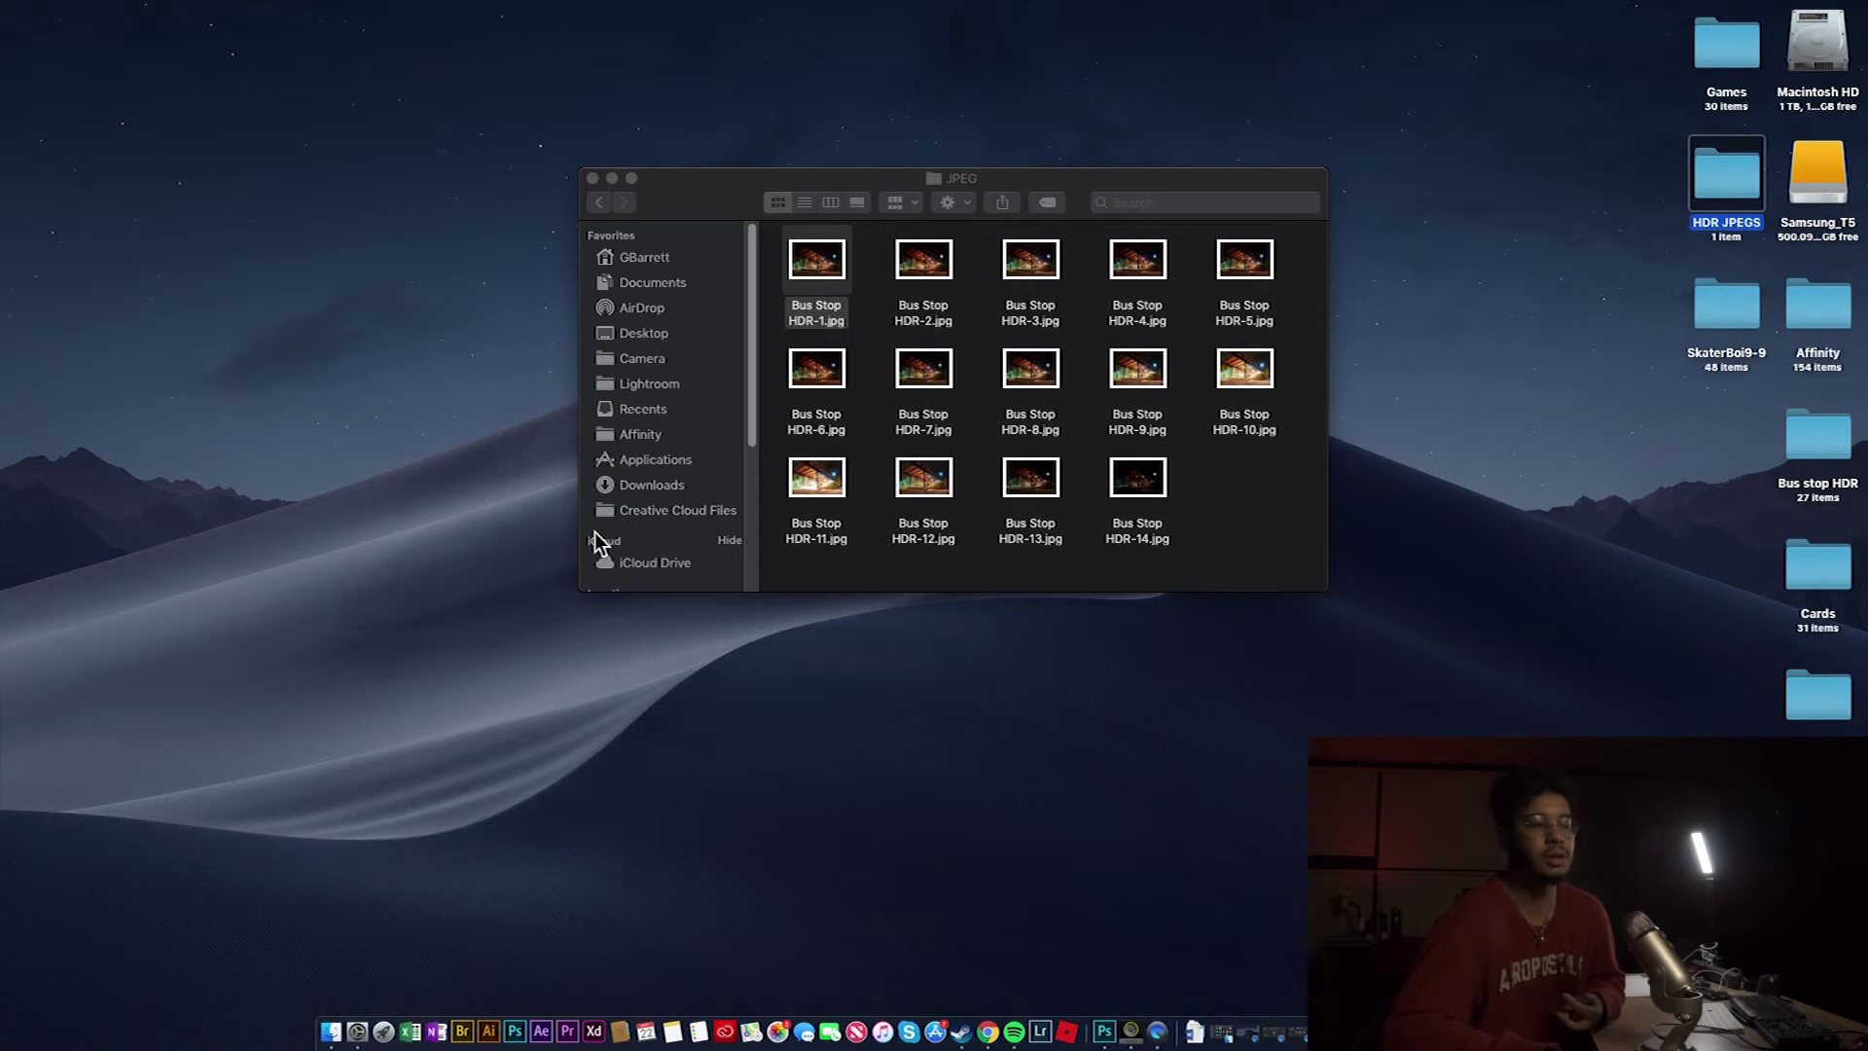
left_click(593, 178)
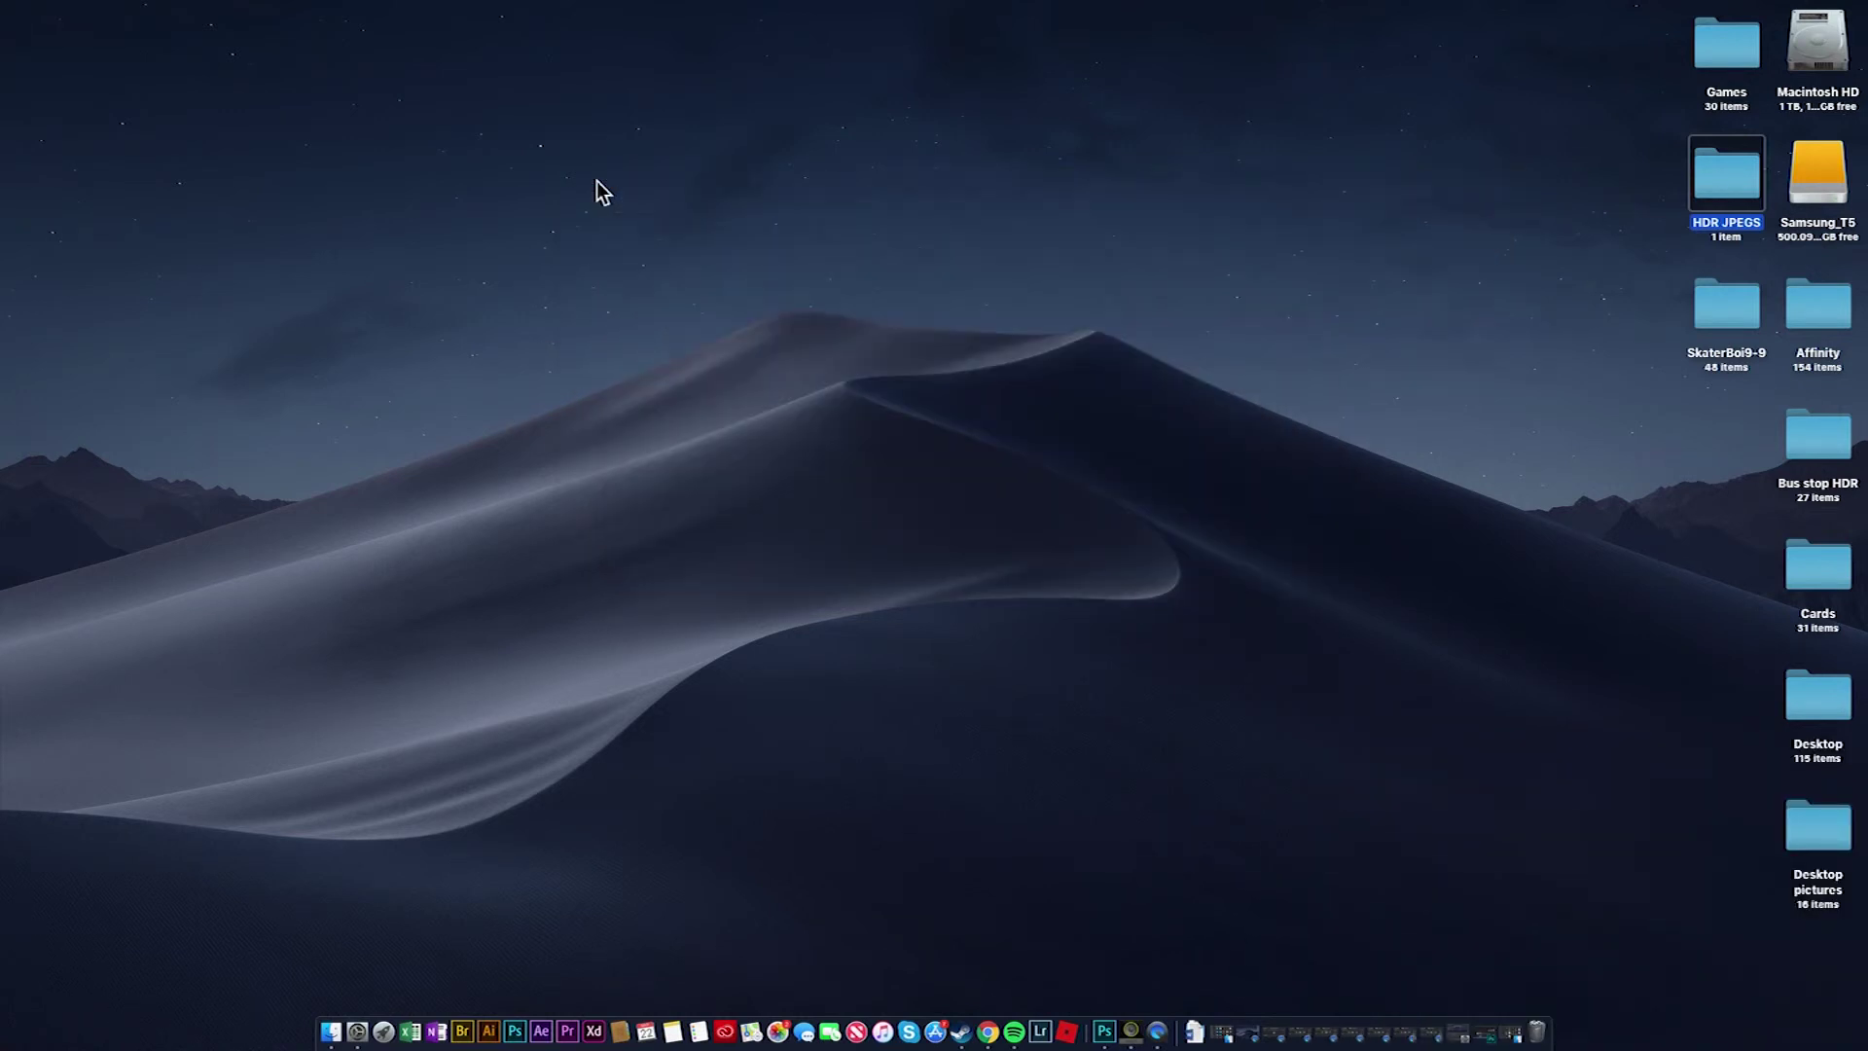